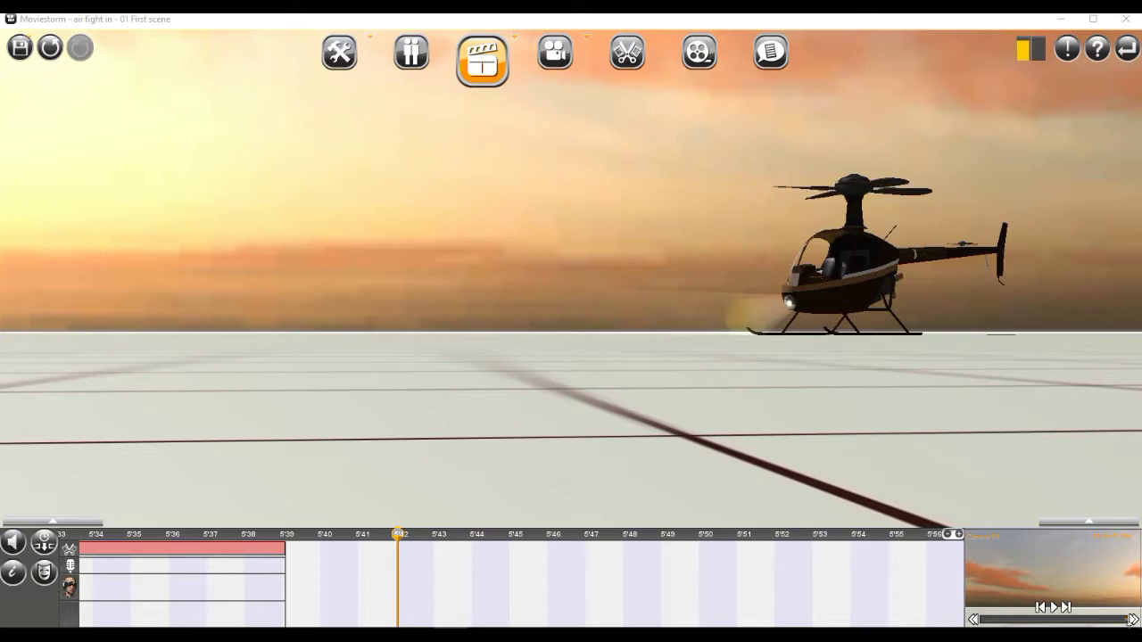
- Create a straight forward movement of the helicopter along the ground, starting at about 5'42
click(474, 82)
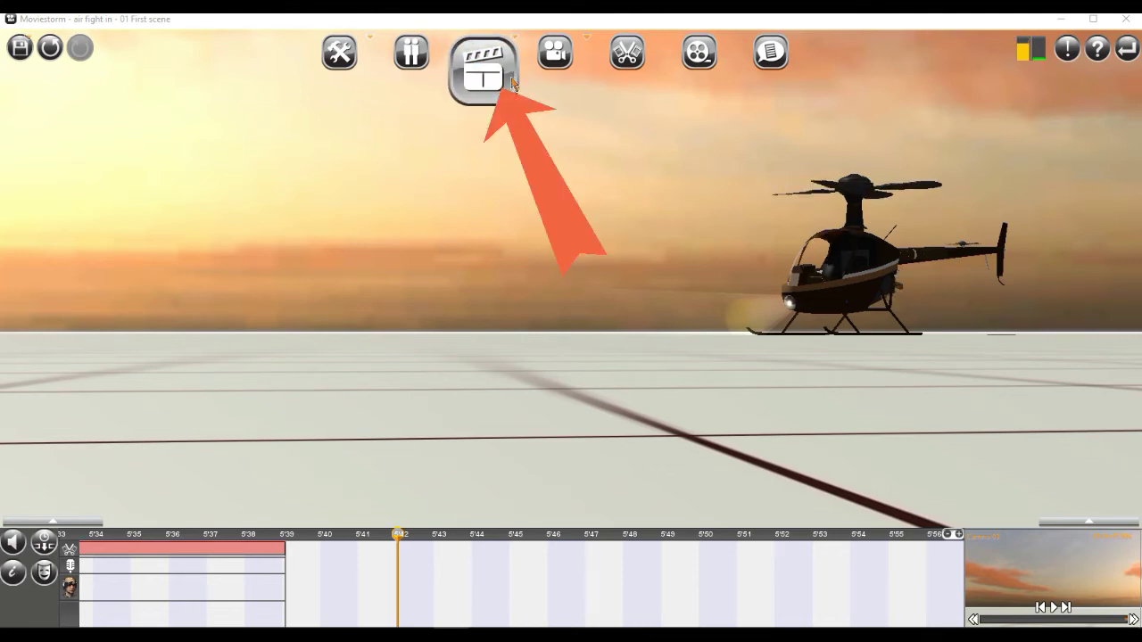
click(512, 82)
click(487, 89)
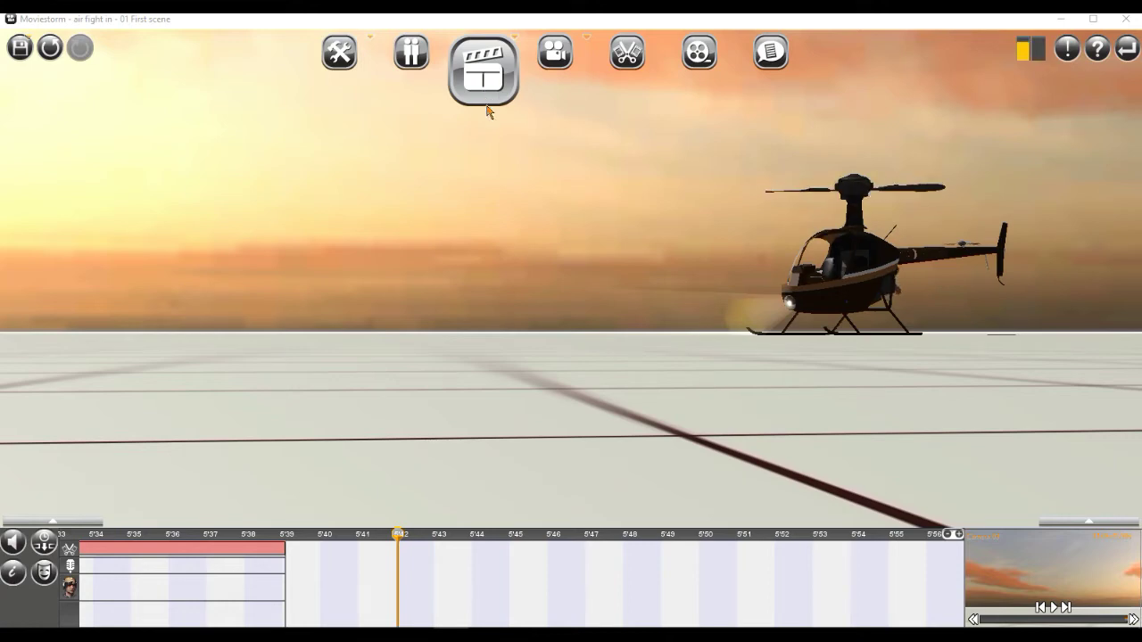
click(486, 102)
mouse_move(553, 371)
right_down()
mouse_move(559, 398)
mouse_move(576, 402)
mouse_move(608, 381)
mouse_move(559, 374)
right_up()
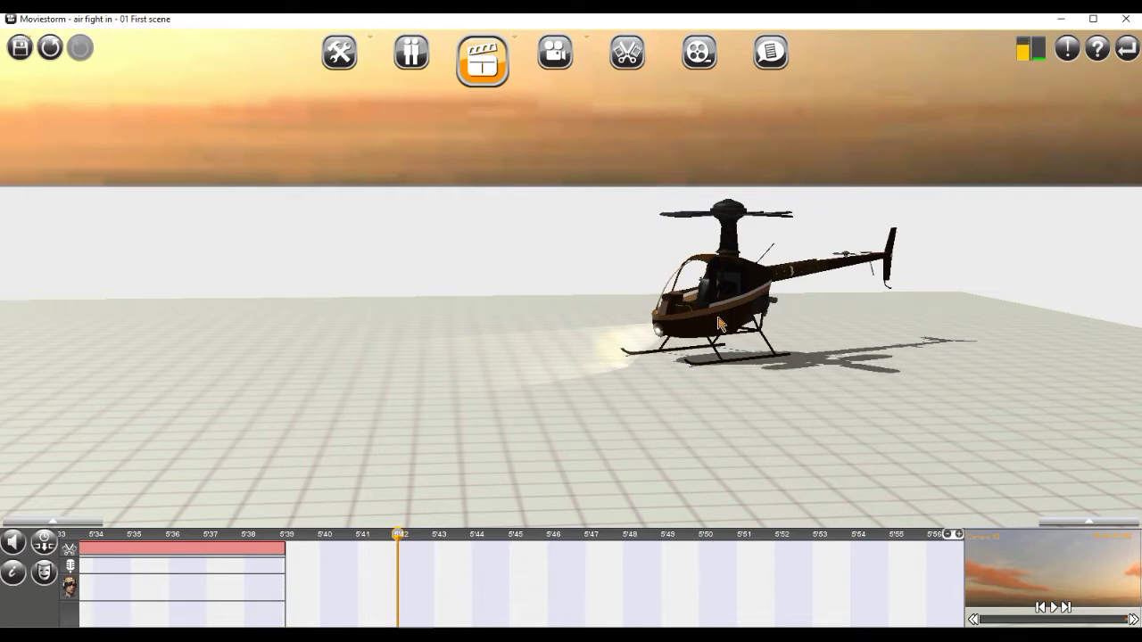
right_drag(749, 390, 820, 417)
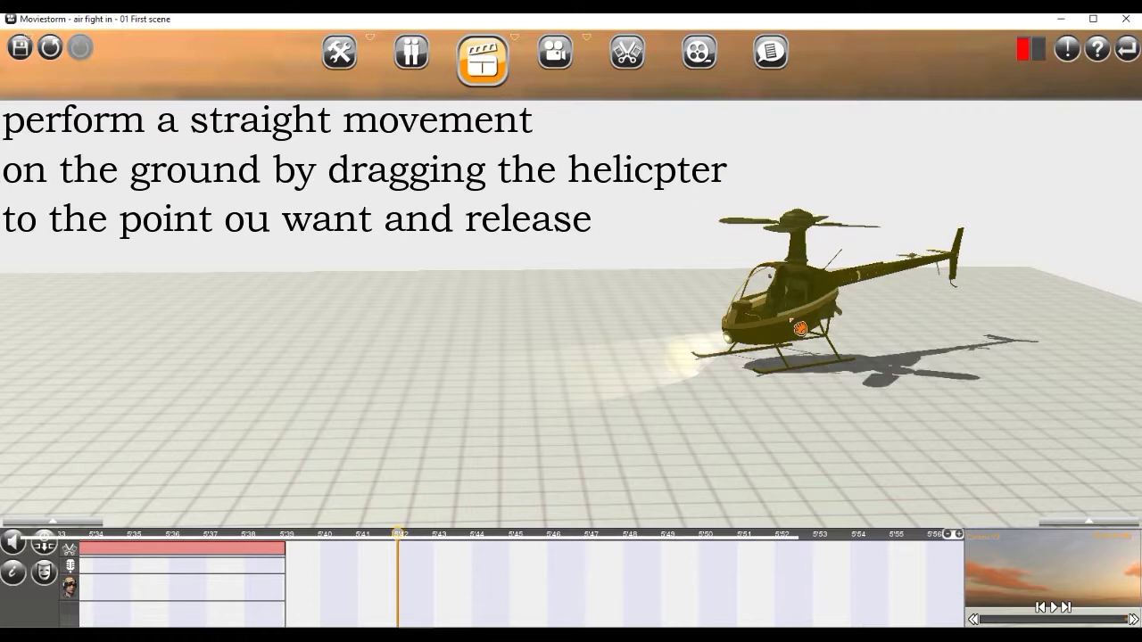
mouse_move(793, 329)
mouse_down()
mouse_move(782, 315)
mouse_move(606, 331)
mouse_move(346, 384)
mouse_up()
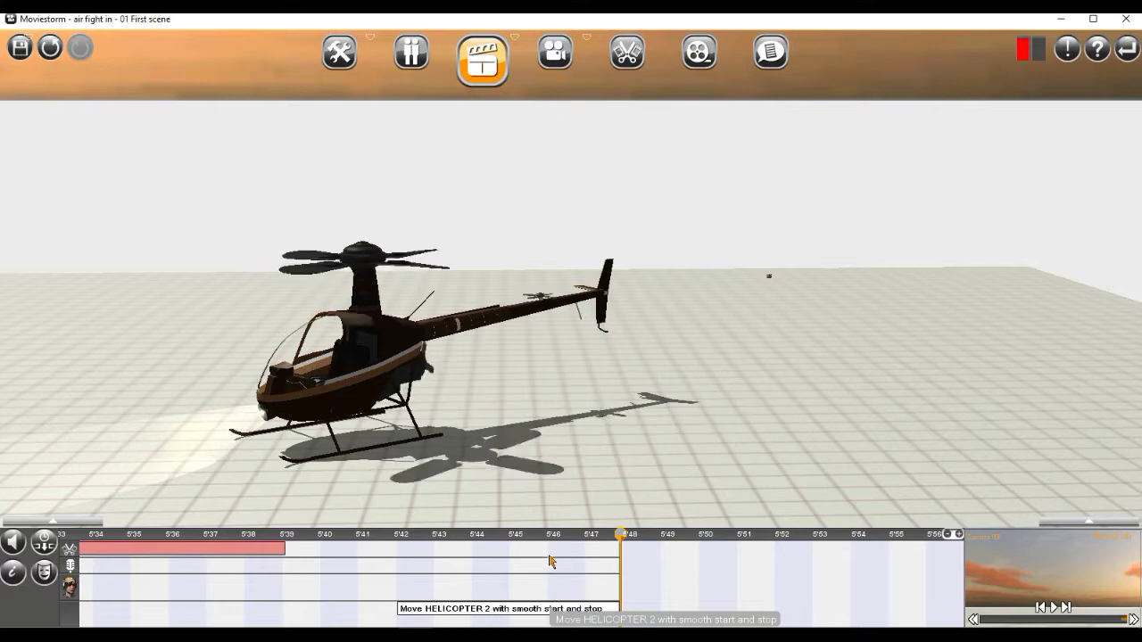
- Make the helicopter take off partway through its ground run by lifting it into the air from about 5'44.3
drag(620, 535, 478, 551)
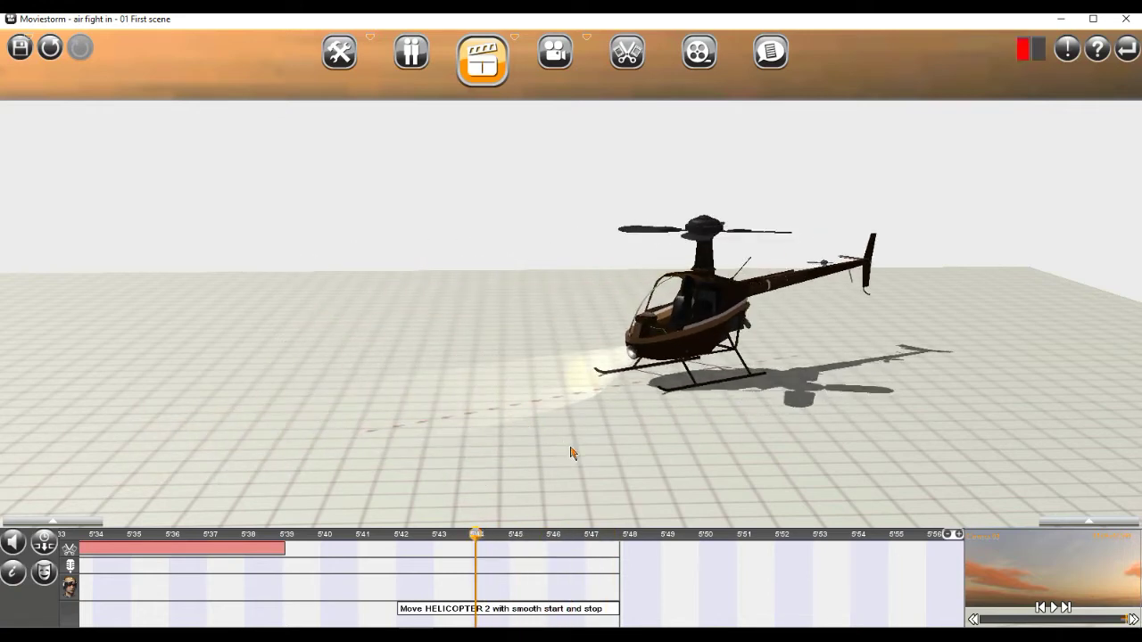
scroll(625, 446, up, 5)
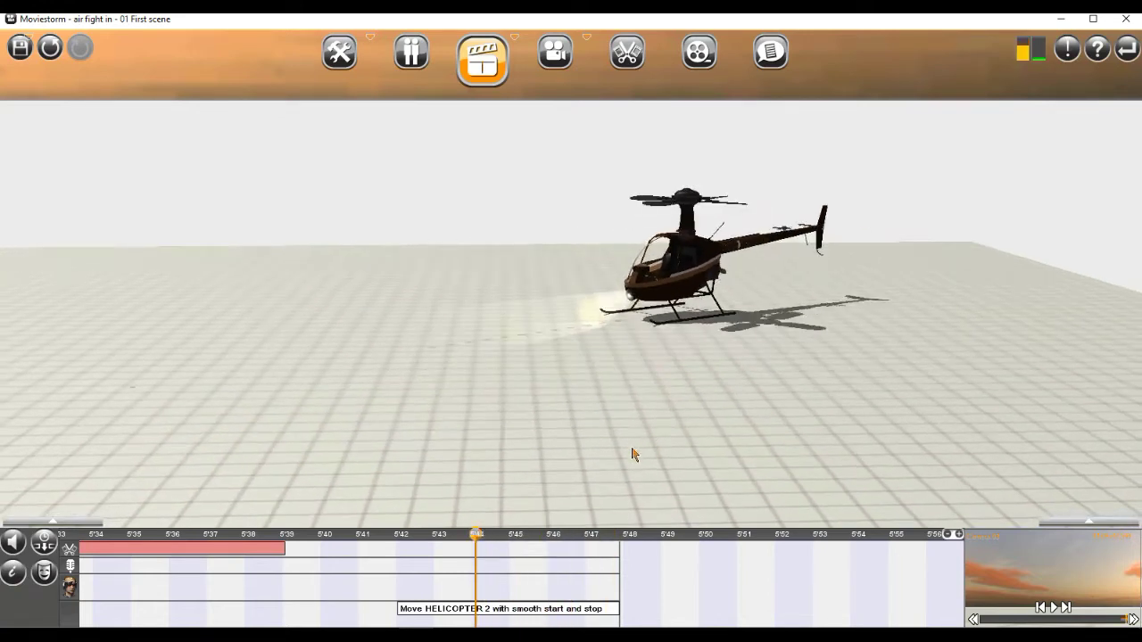
scroll(625, 442, down, 5)
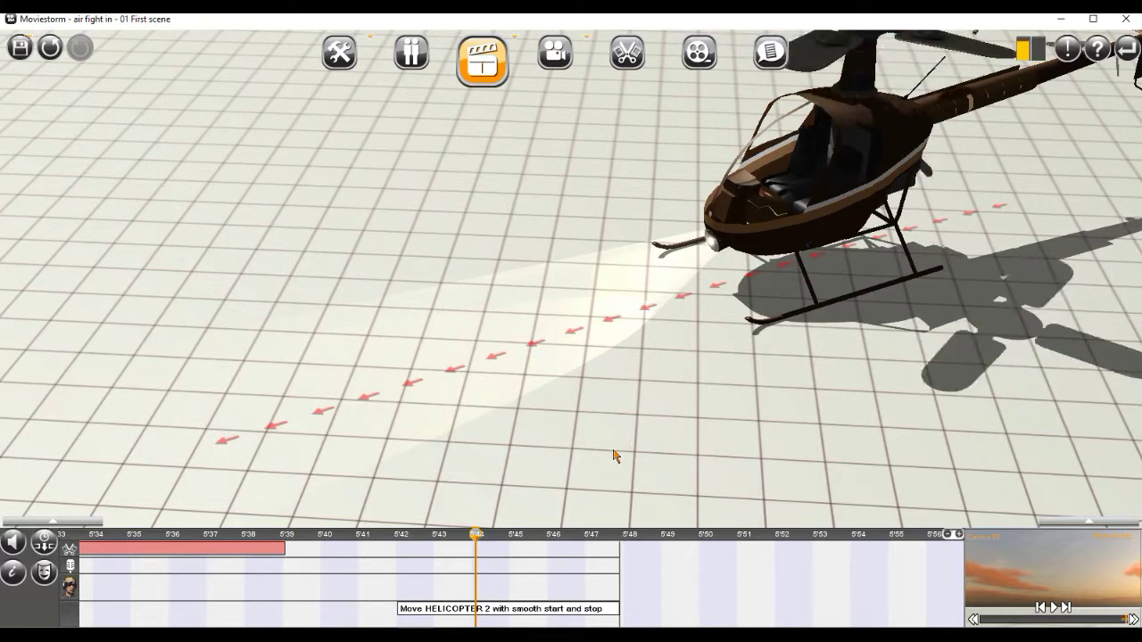
right_drag(616, 446, 597, 428)
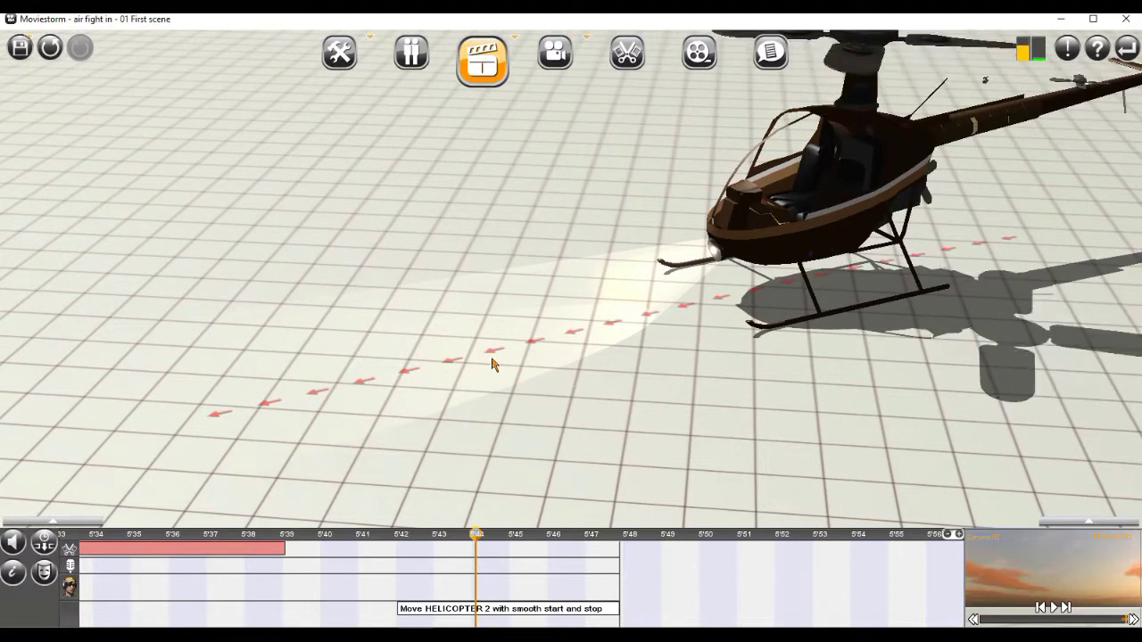
mouse_move(473, 540)
mouse_down()
mouse_move(556, 540)
mouse_move(444, 547)
mouse_move(499, 540)
mouse_move(490, 539)
mouse_up()
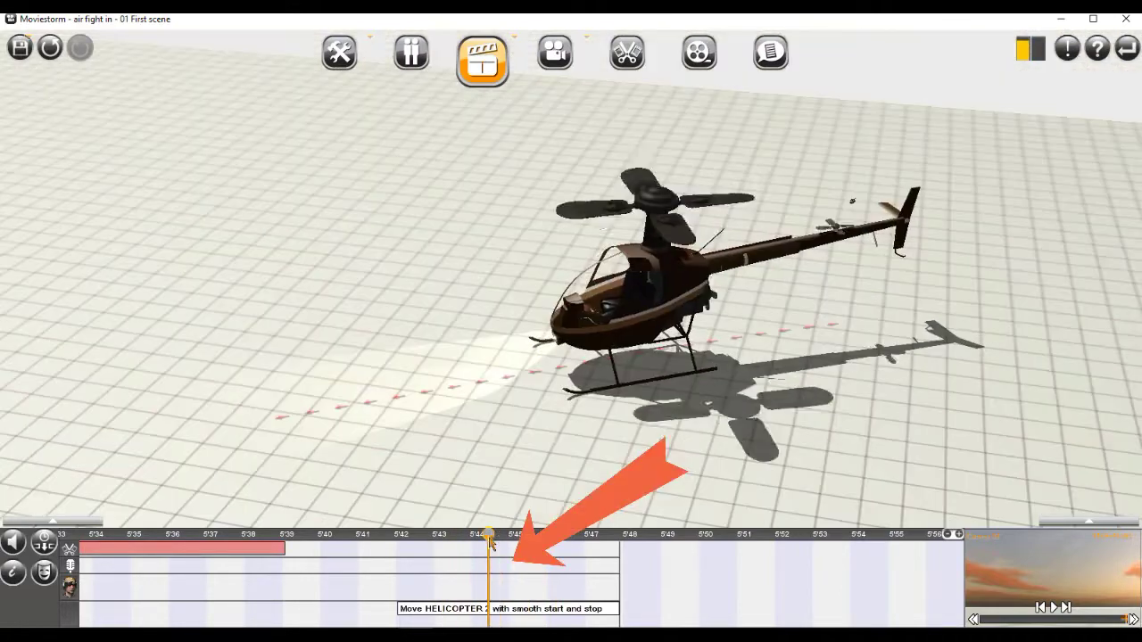
click(643, 332)
drag(642, 330, 648, 183)
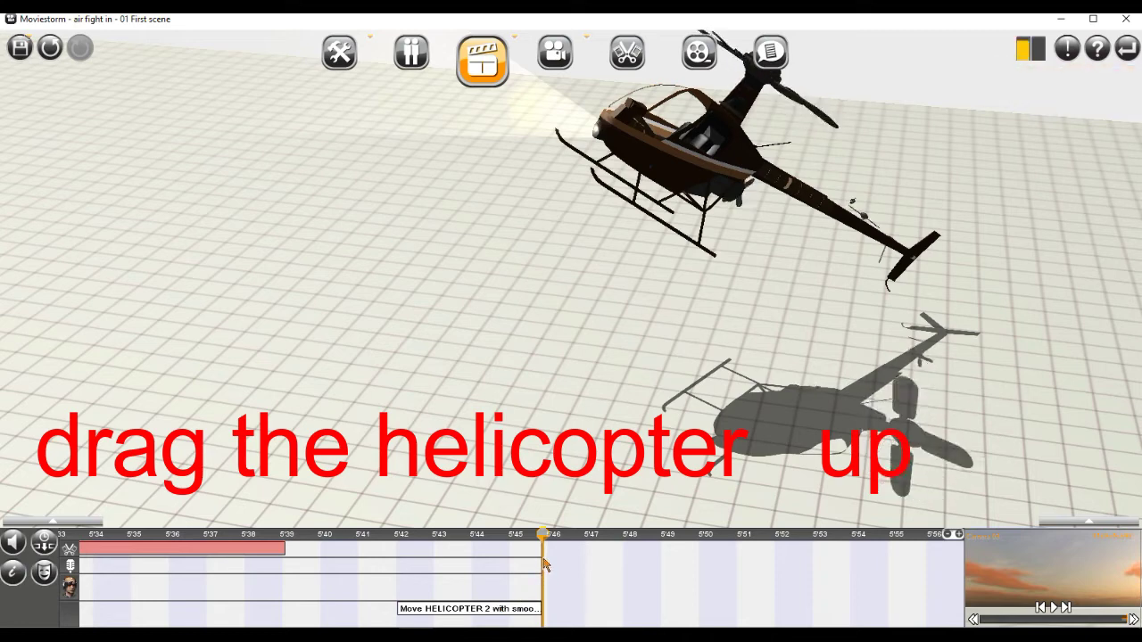
- Continue the climb from just before the movement's end by raising the helicopter twice more, extending the movement to about 5'48.6
mouse_move(543, 538)
mouse_down()
mouse_move(368, 539)
mouse_move(539, 555)
mouse_move(427, 560)
mouse_move(541, 560)
mouse_up()
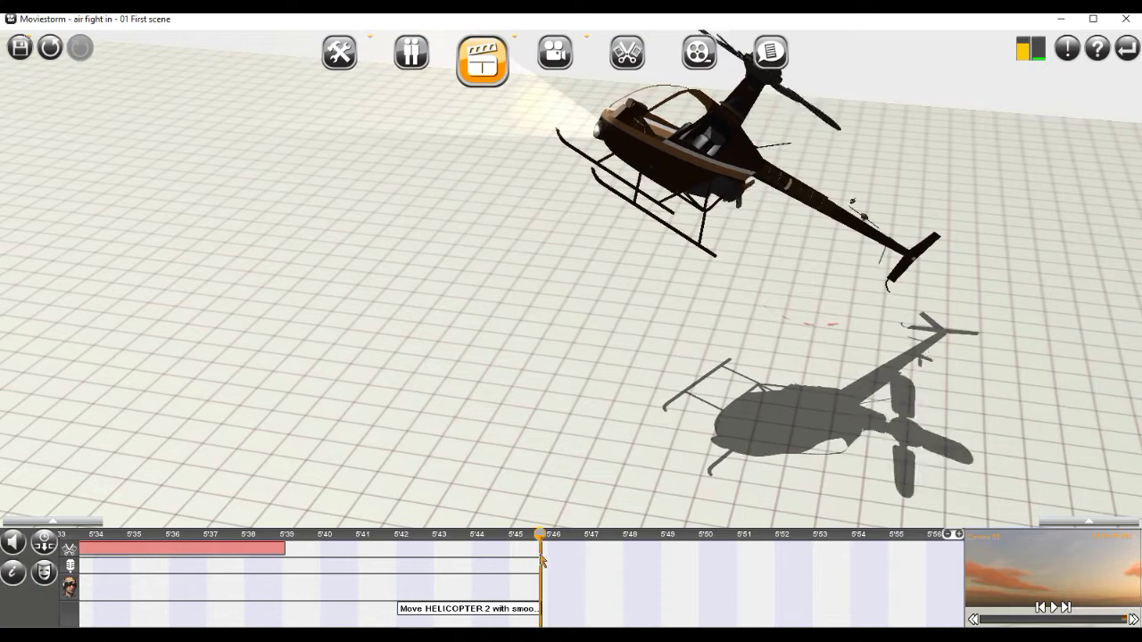
scroll(648, 457, down, 3)
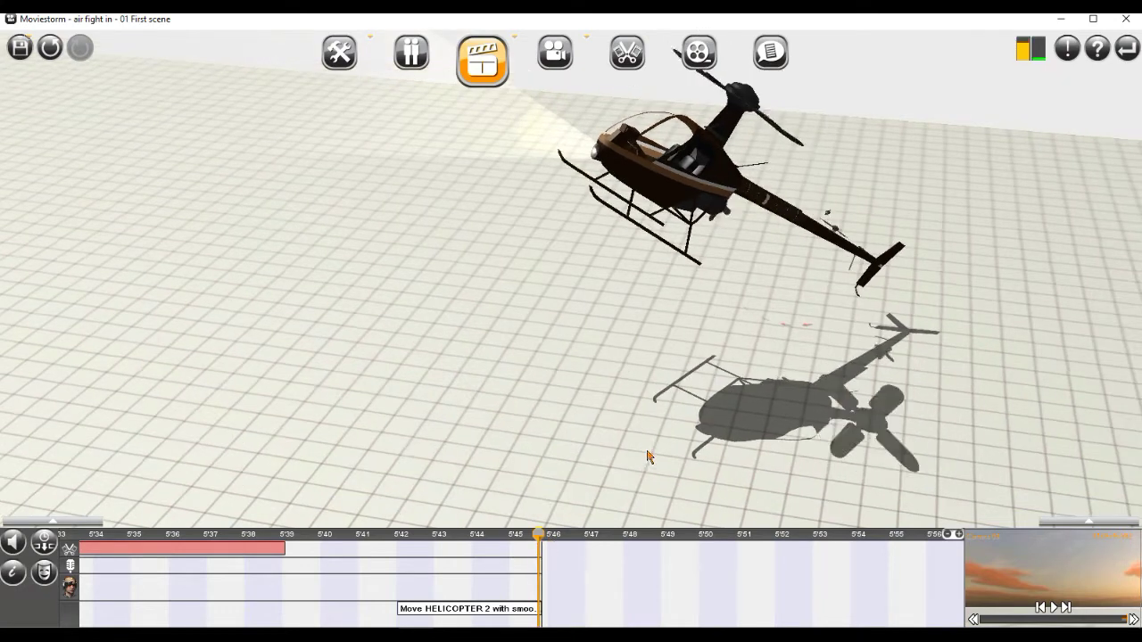
drag(621, 432, 637, 469)
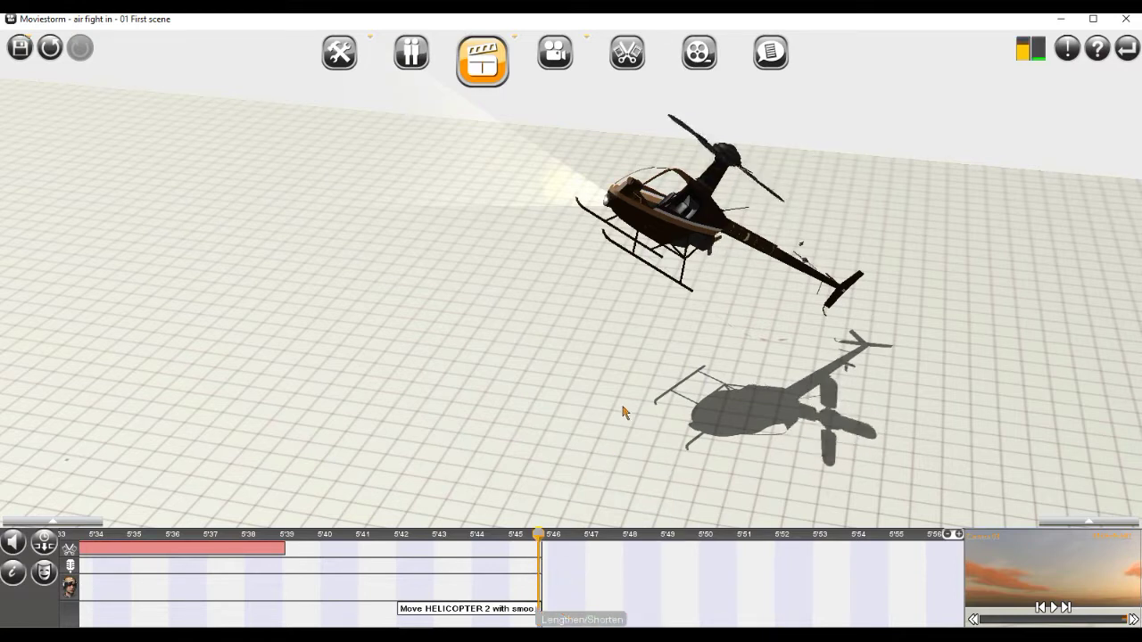
drag(689, 222, 691, 259)
scroll(697, 296, down, 3)
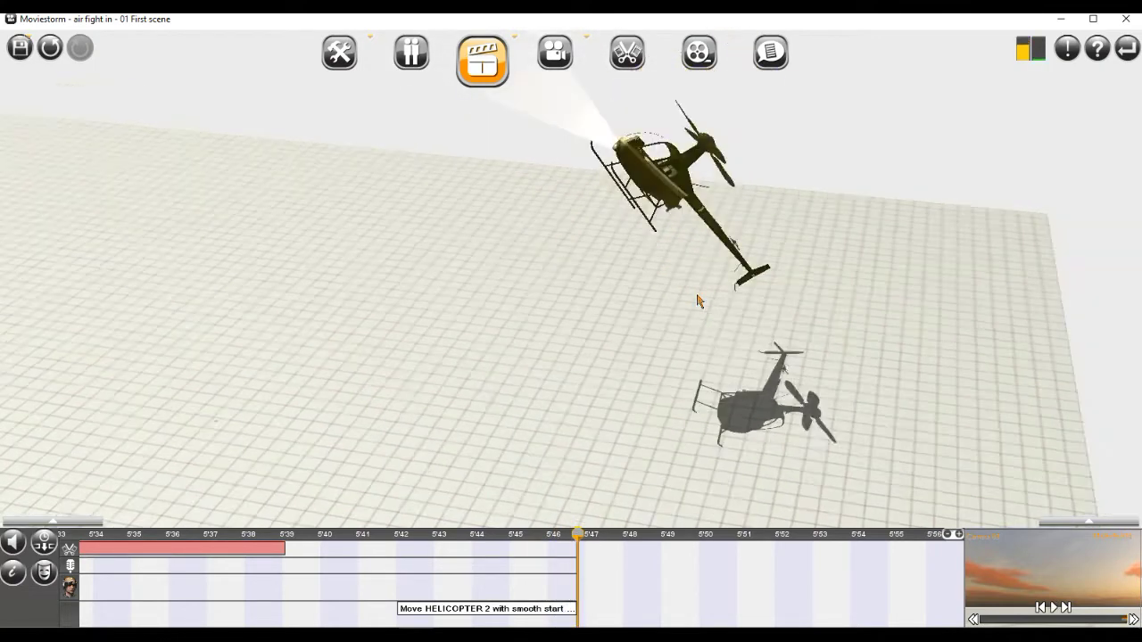
drag(630, 312, 625, 440)
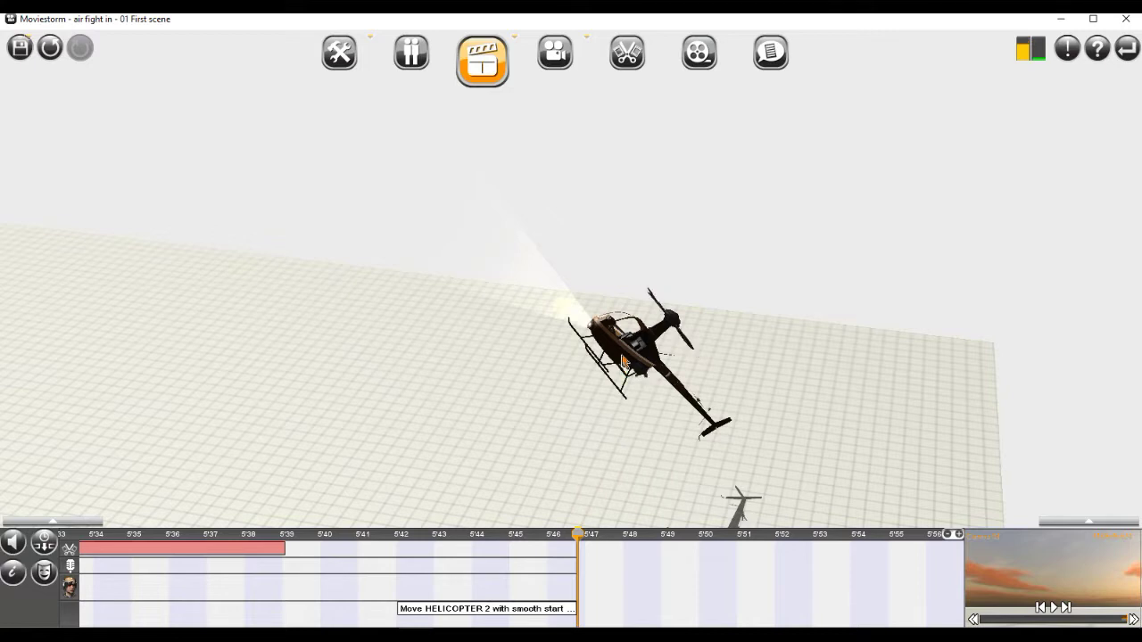
drag(623, 360, 606, 159)
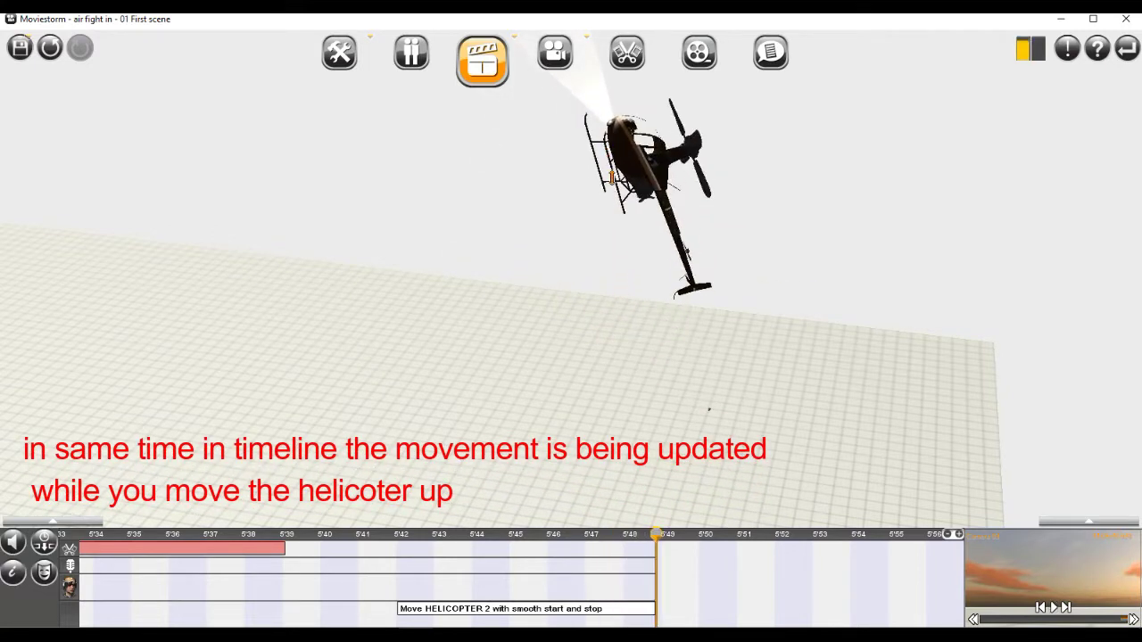
- Scrub the timeline back to about 5'46.4 and check the helicopter's takeoff path from several angles
scroll(658, 393, down, 2)
right_drag(658, 425, 703, 419)
right_drag(701, 399, 698, 342)
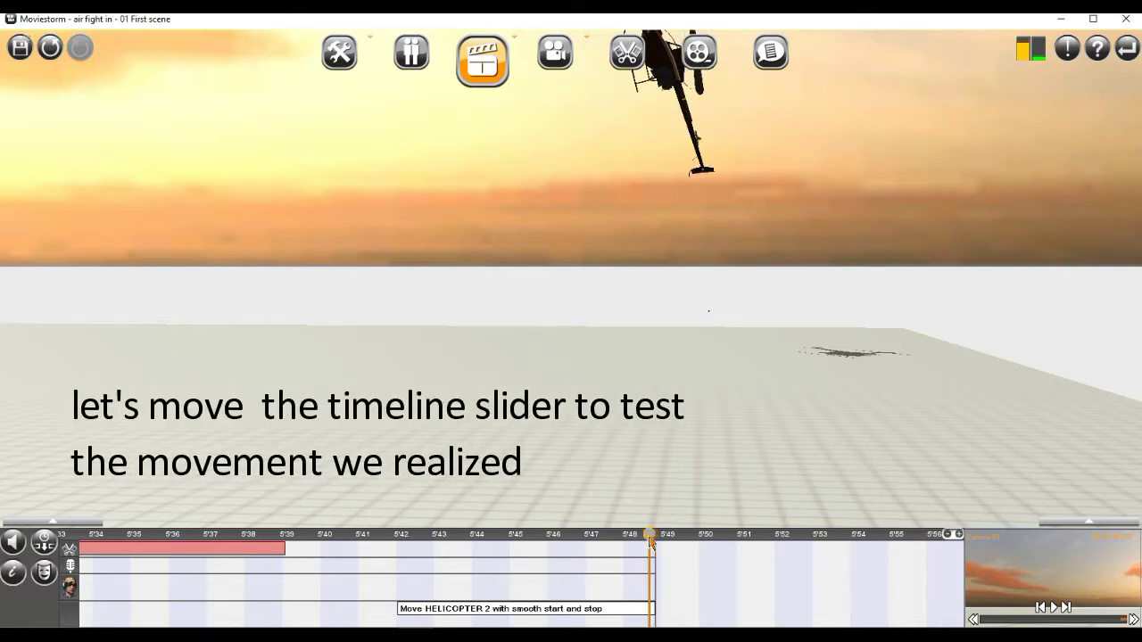
drag(649, 541, 567, 543)
key(Left)
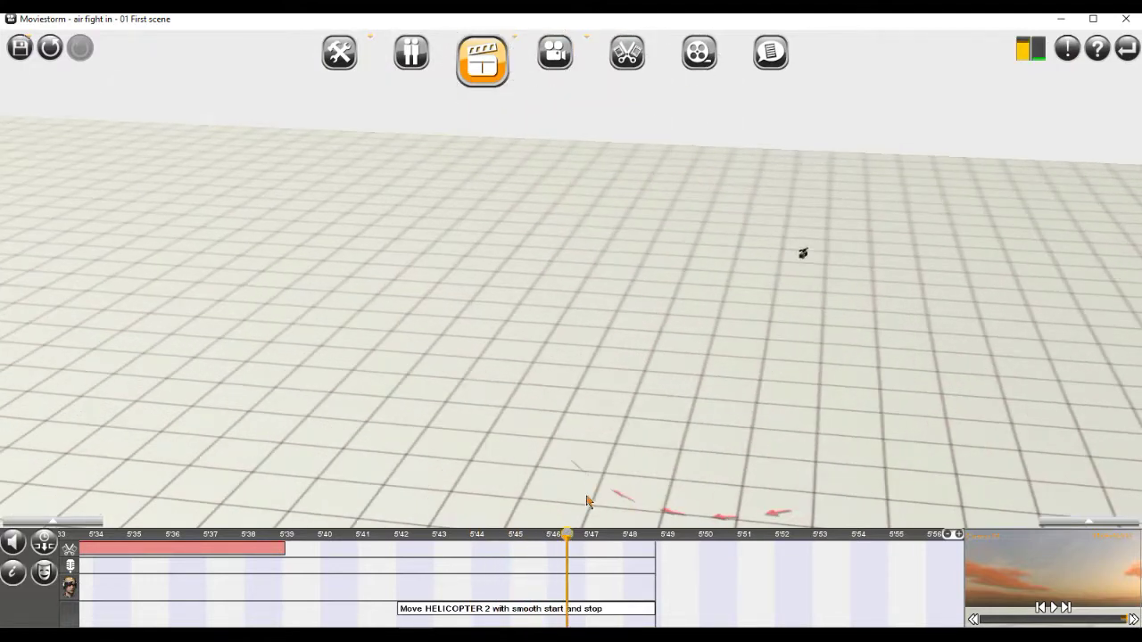
right_drag(586, 502, 500, 470)
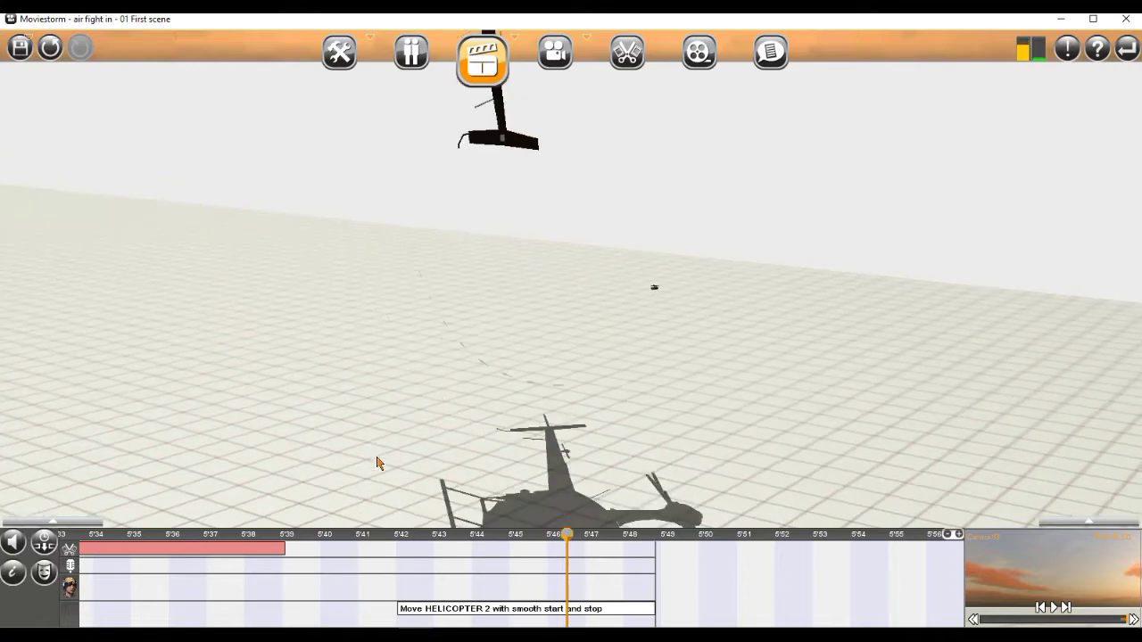
mouse_move(387, 433)
right_down()
mouse_move(492, 464)
mouse_move(385, 476)
mouse_move(657, 451)
right_up()
- From just before the climb's end, fly the helicopter forward across the grid at height, extending the movement to about 5'51.3
drag(589, 533, 657, 547)
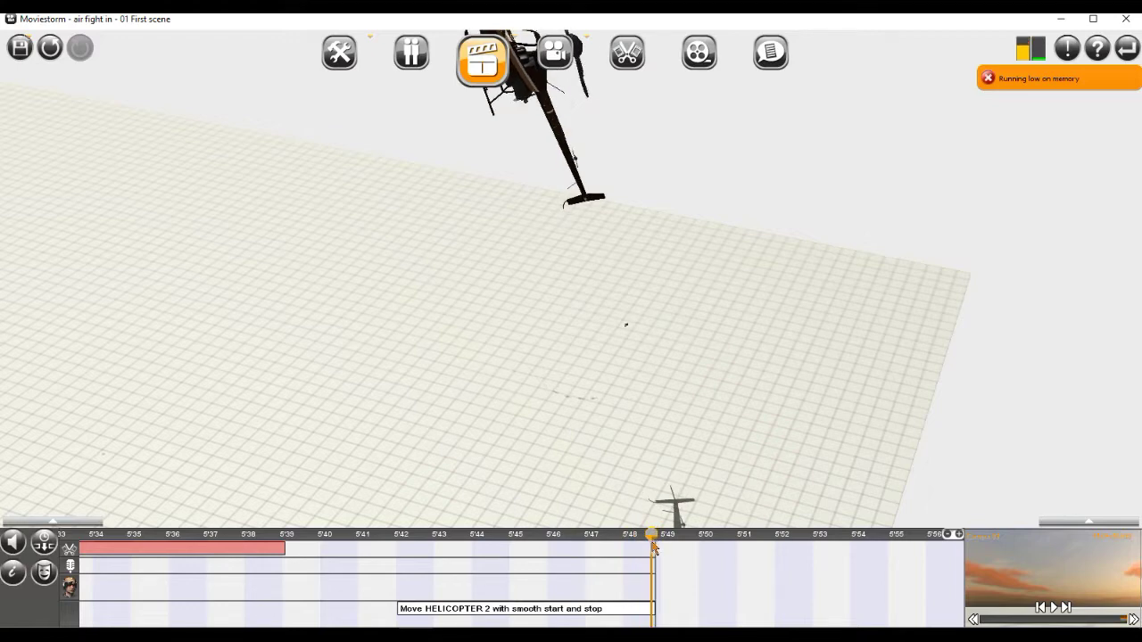
right_drag(651, 526, 643, 519)
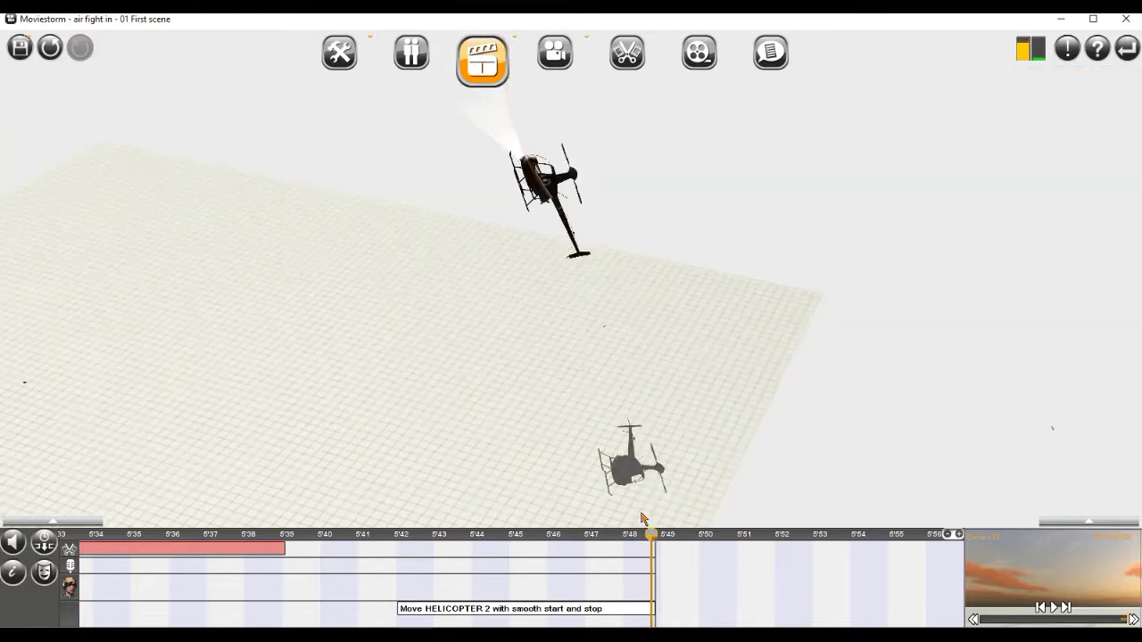
right_drag(552, 441, 678, 493)
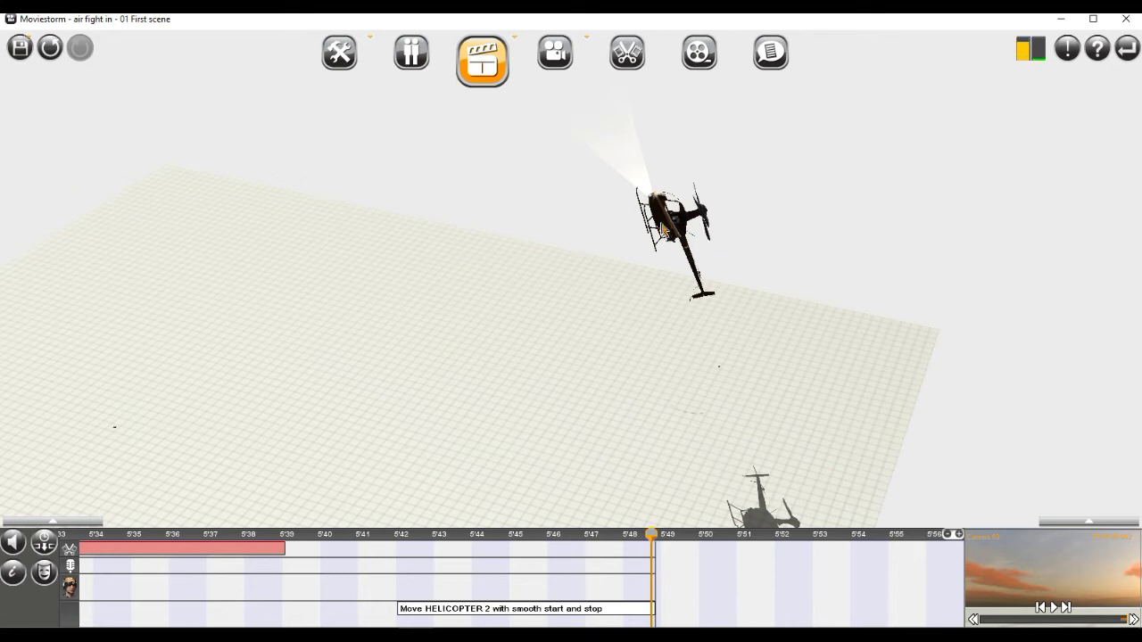
mouse_move(662, 230)
mouse_down()
mouse_move(348, 231)
mouse_move(278, 249)
mouse_up()
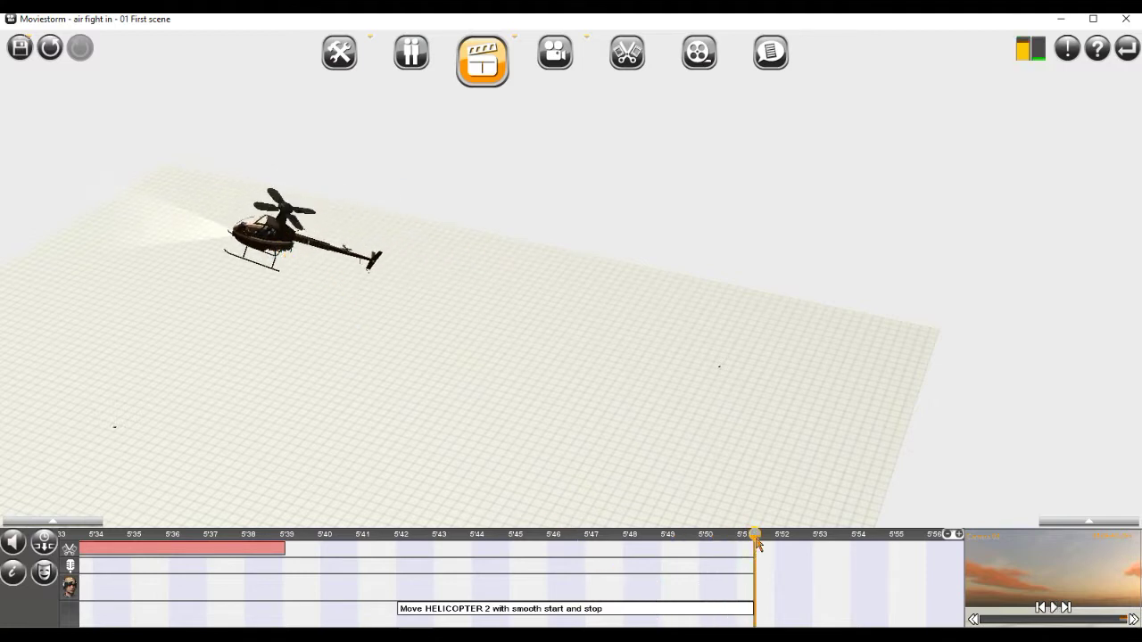
drag(756, 540, 656, 547)
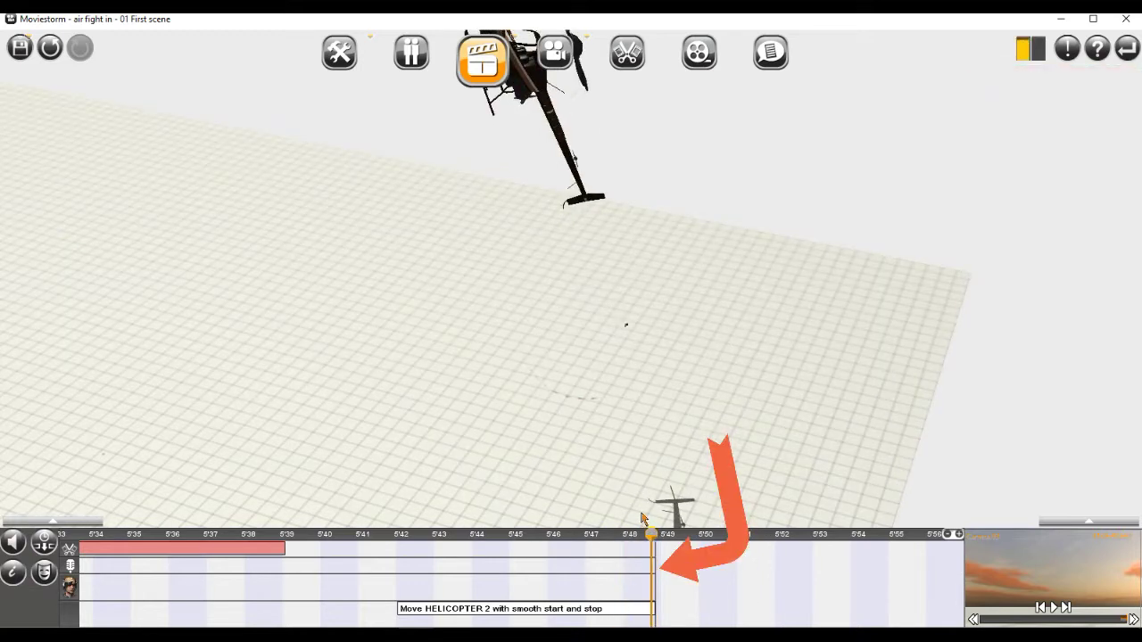
drag(552, 442, 678, 493)
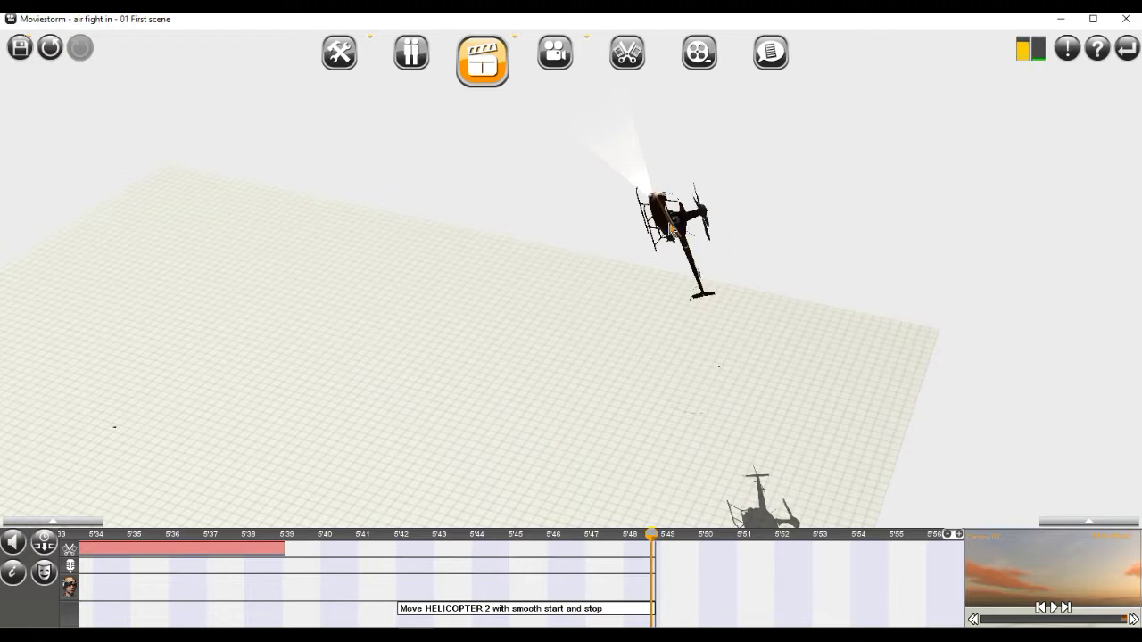
key(space)
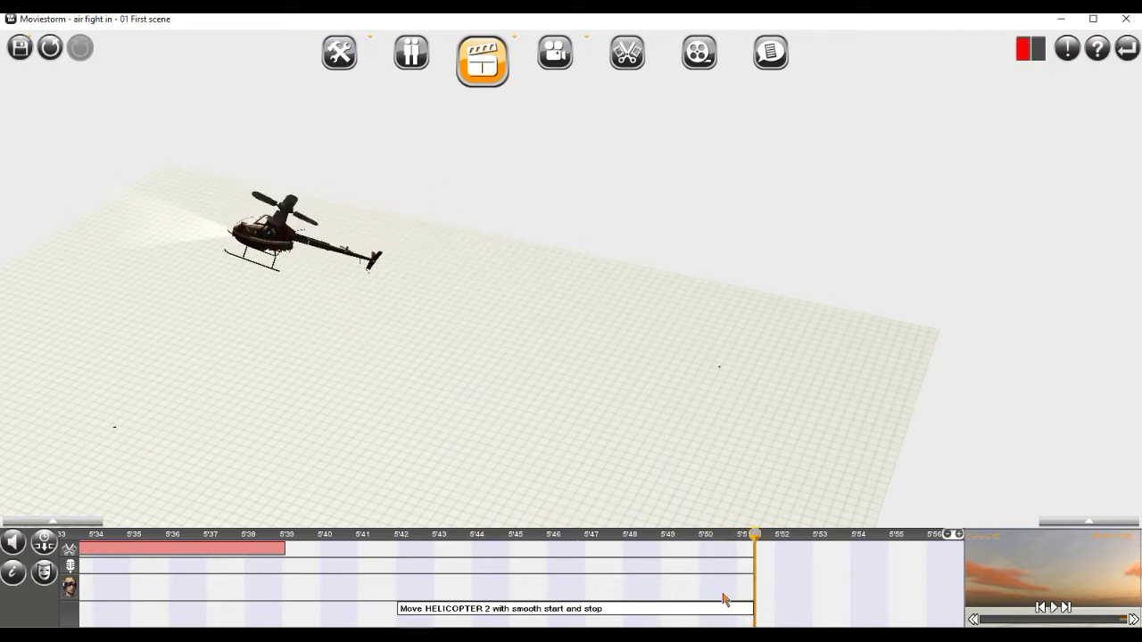
- From just past the first movement's end, at about 5'51.4, fly the helicopter across the grid as a second movement ending at about 5'57.5
mouse_move(755, 534)
mouse_down()
mouse_move(403, 546)
mouse_move(612, 555)
mouse_move(751, 544)
mouse_move(441, 546)
mouse_move(753, 544)
mouse_up()
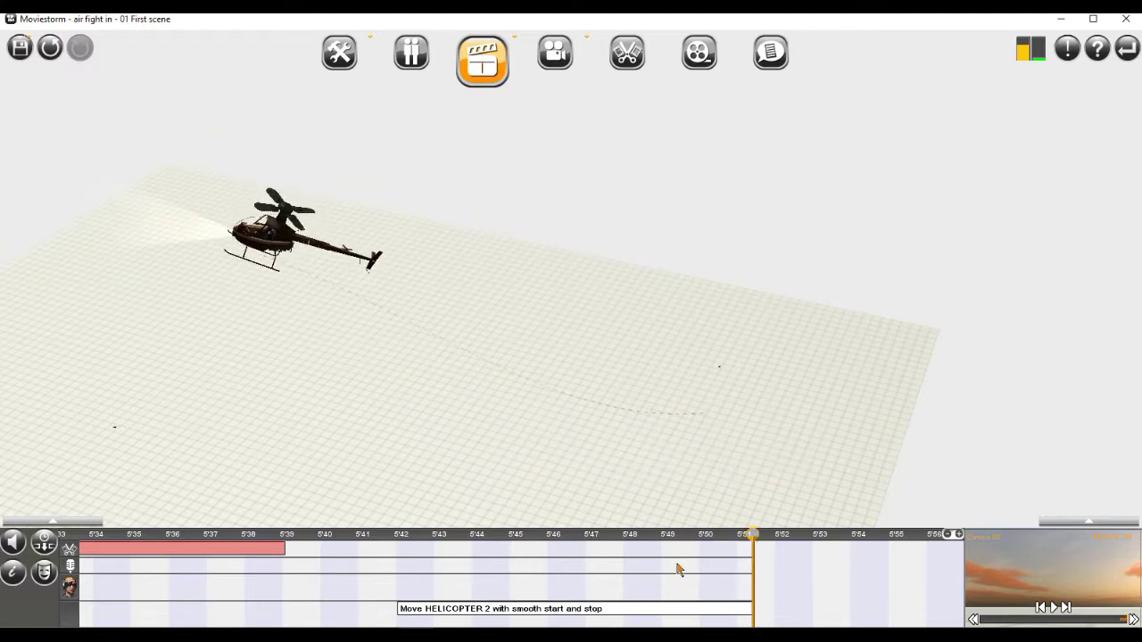
drag(375, 390, 589, 448)
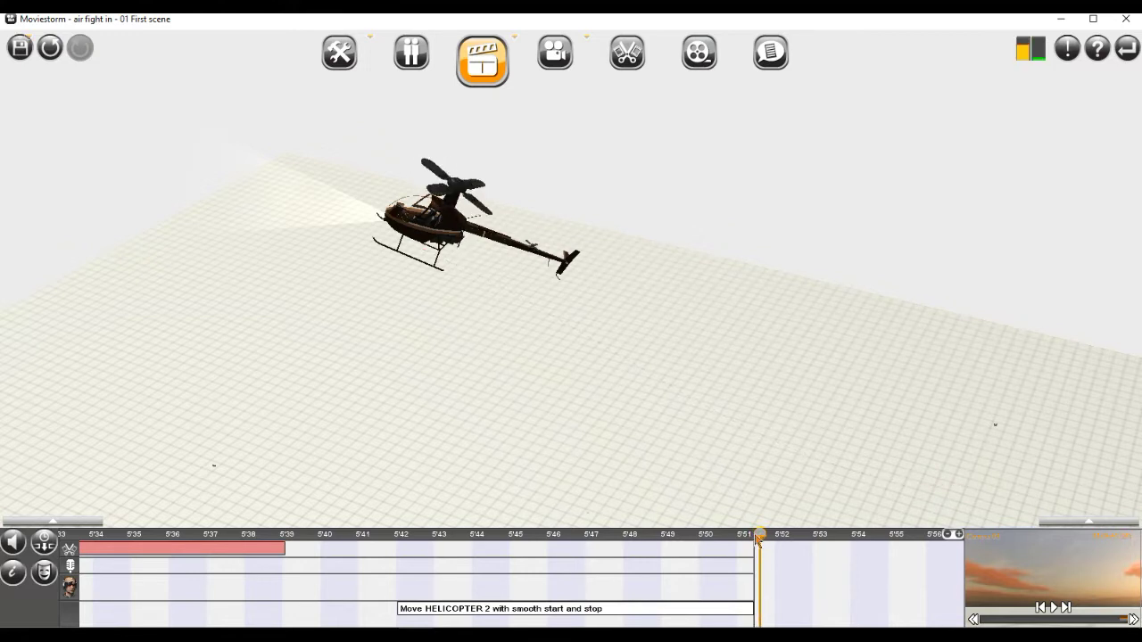
scroll(834, 572, up, 2)
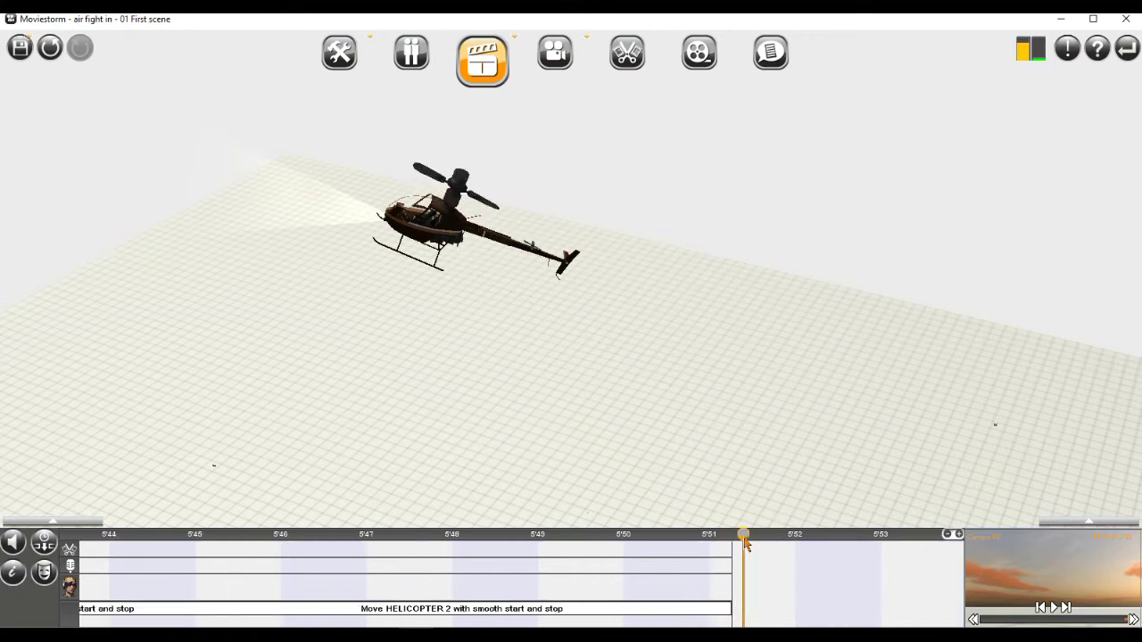
scroll(746, 544, down, 2)
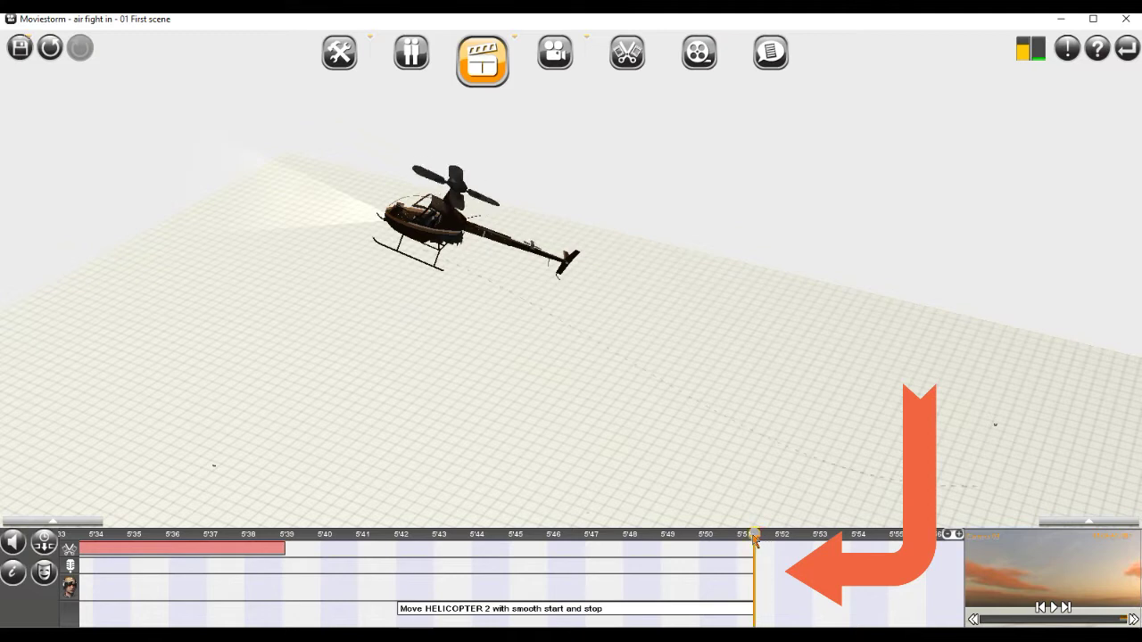
scroll(839, 571, up, 2)
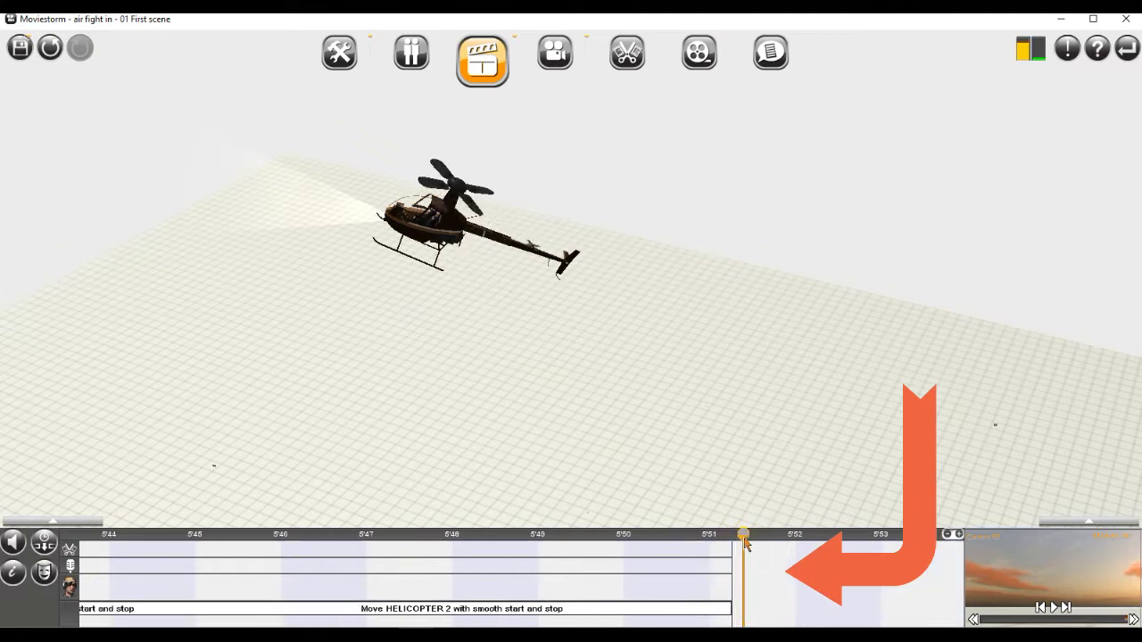
scroll(746, 546, down, 2)
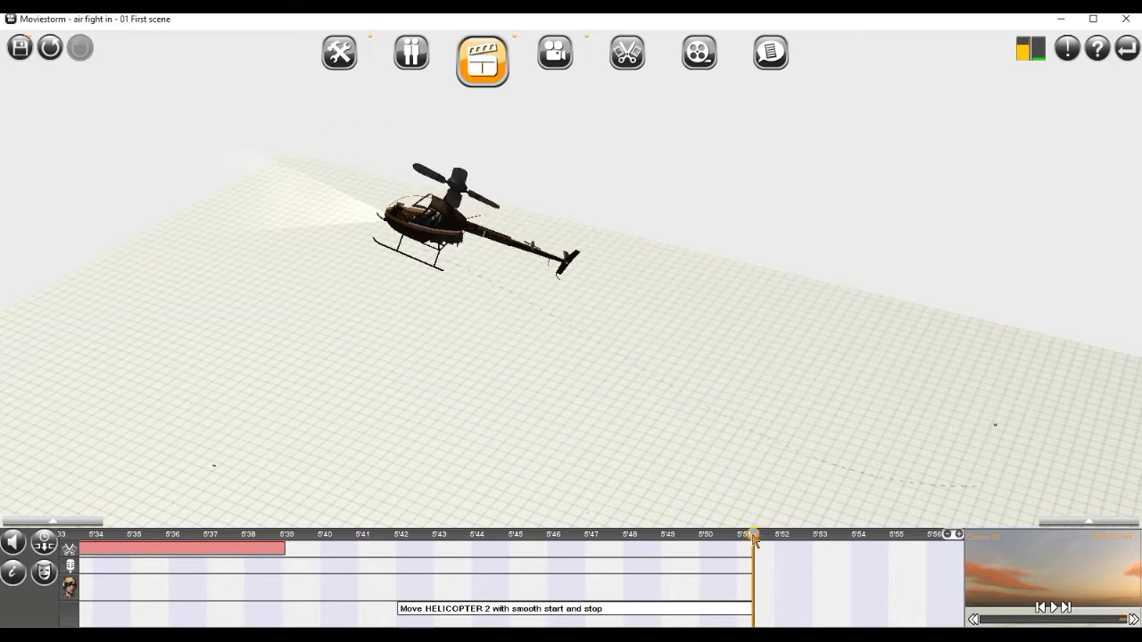
scroll(775, 539, up, 2)
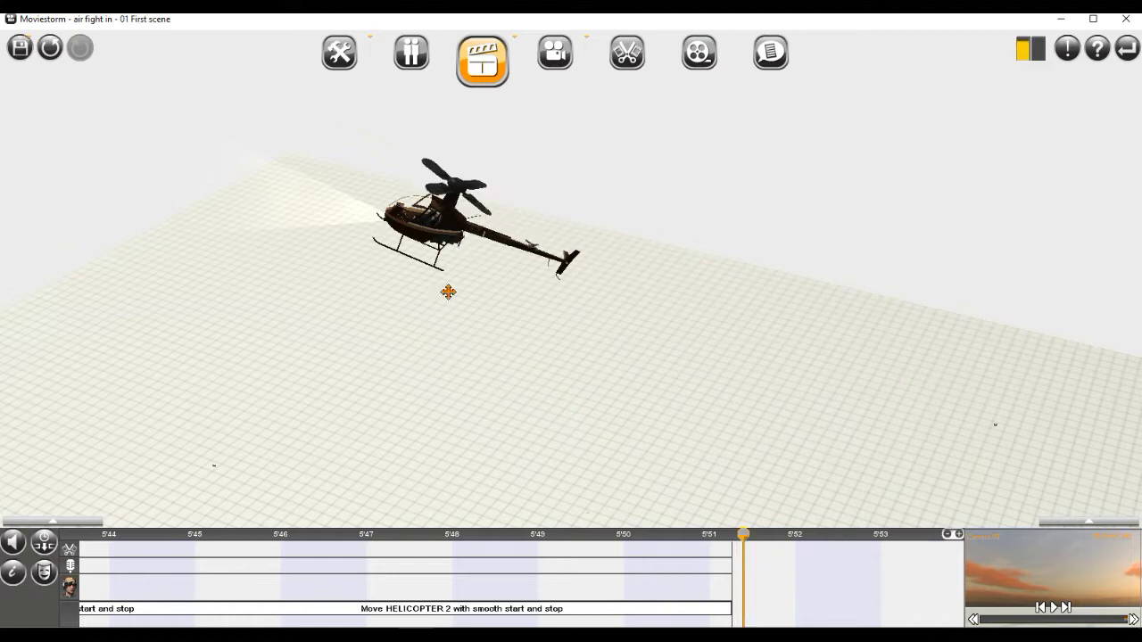
right_drag(449, 293, 535, 291)
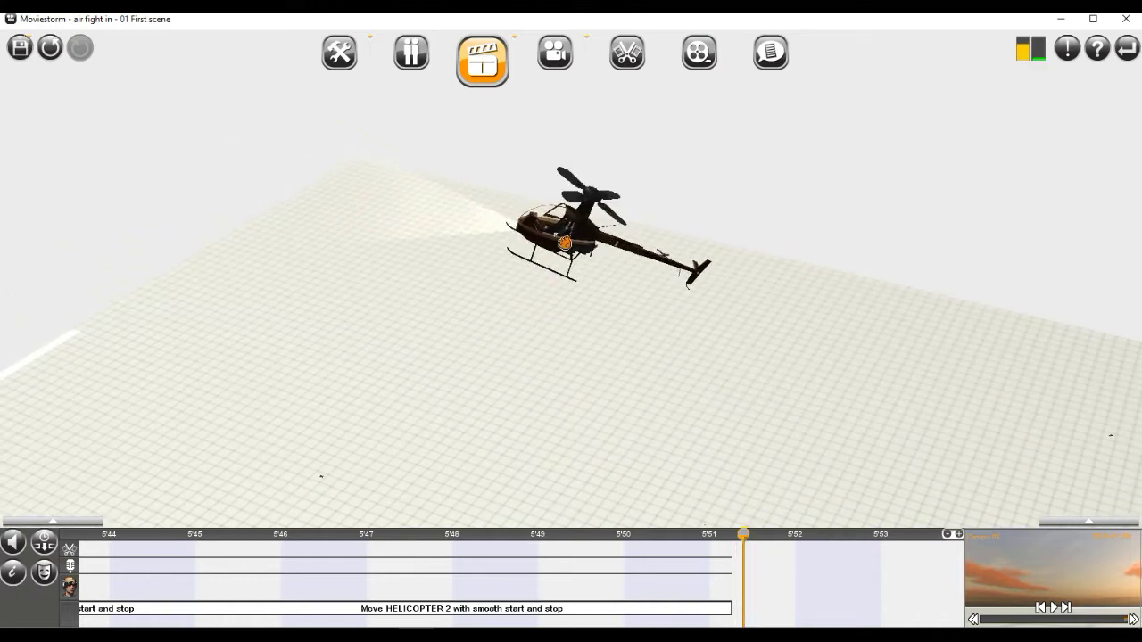
drag(564, 243, 263, 297)
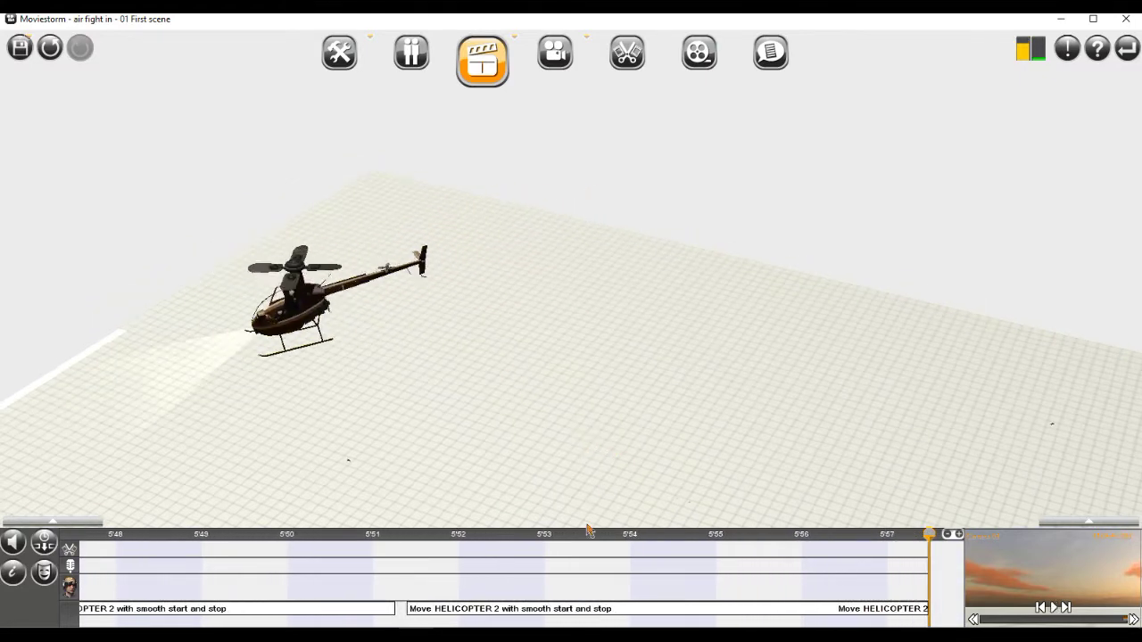
- Scrub the timeline back from about 5'55 to 5'49.4 and check the helicopter's path through both movements
scroll(606, 574, down, 2)
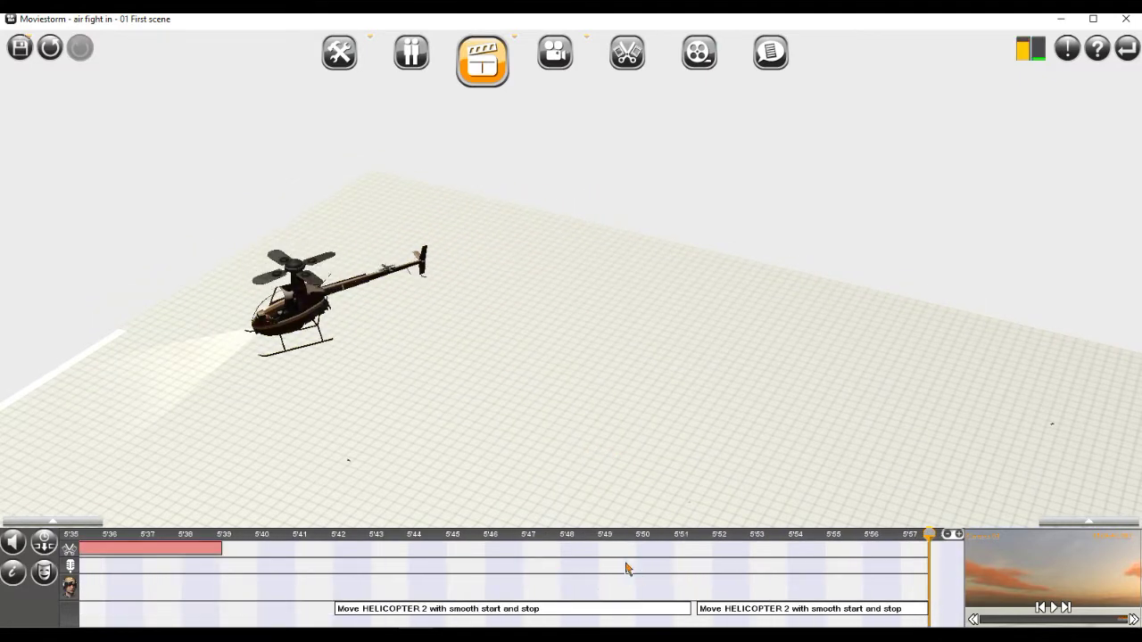
click(741, 541)
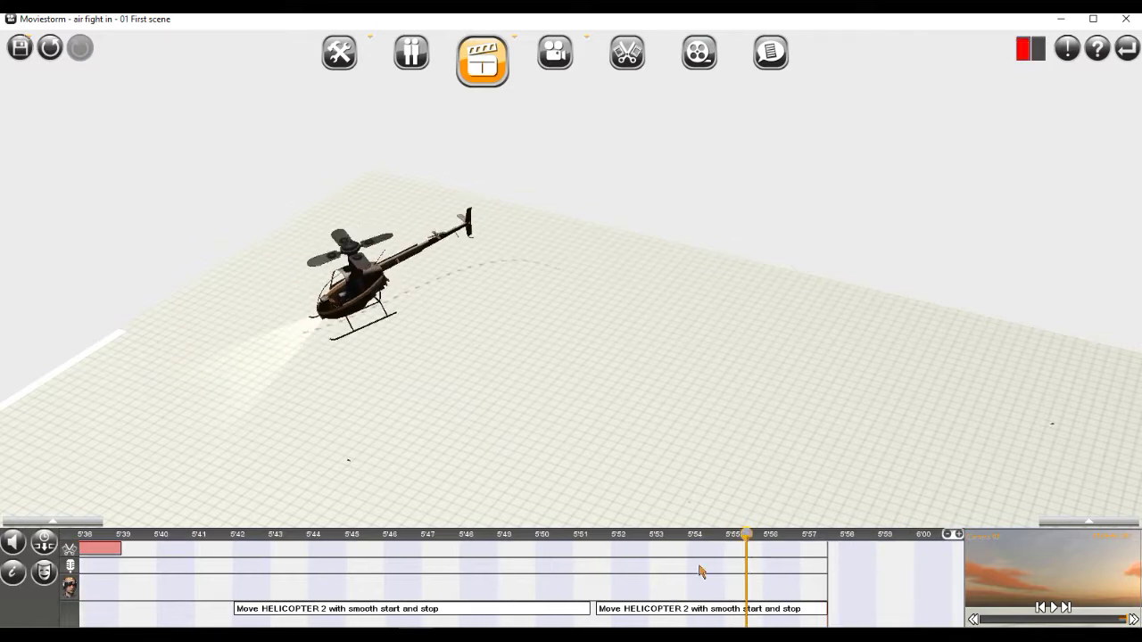
scroll(648, 562, up, 1)
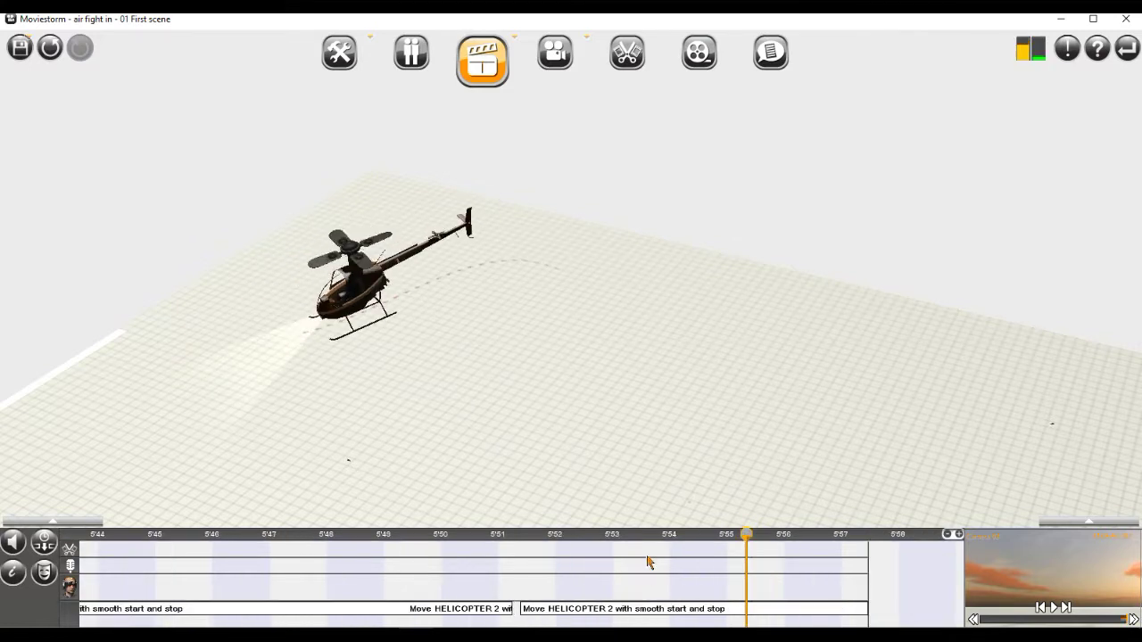
click(532, 539)
drag(532, 539, 480, 547)
mouse_move(536, 467)
right_down()
mouse_move(547, 468)
mouse_move(543, 446)
mouse_move(533, 480)
right_up()
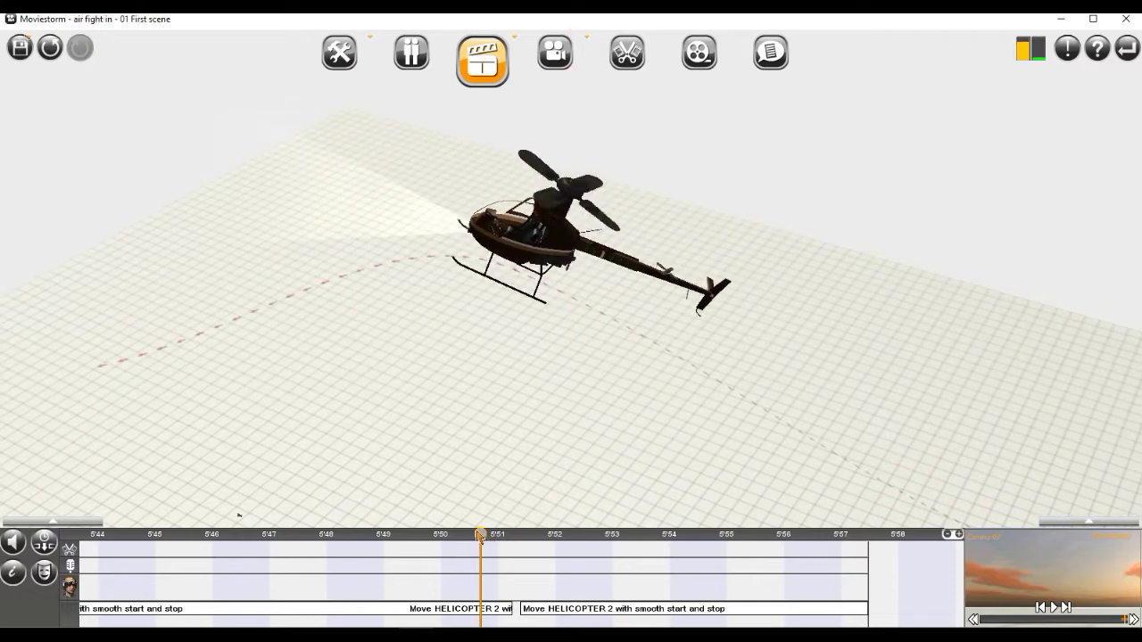
mouse_move(480, 534)
mouse_down()
mouse_move(832, 527)
mouse_move(406, 534)
mouse_up()
scroll(467, 464, down, 5)
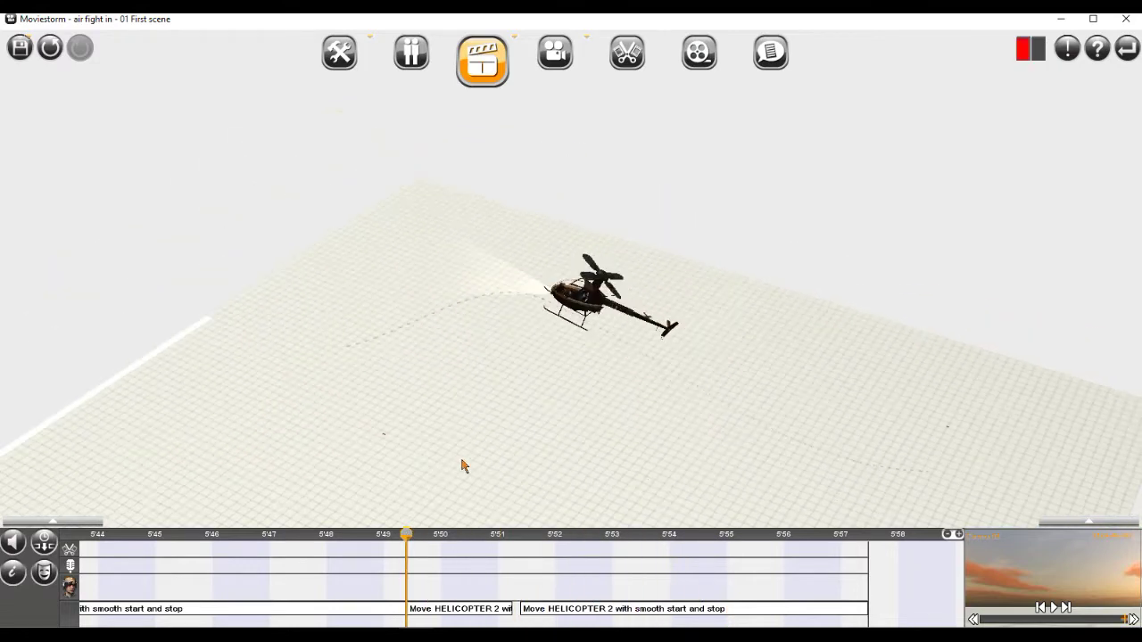
drag(464, 466, 535, 412)
- Close the gap between the two movements by shifting the second one back against the end of the first
scroll(491, 558, down, 2)
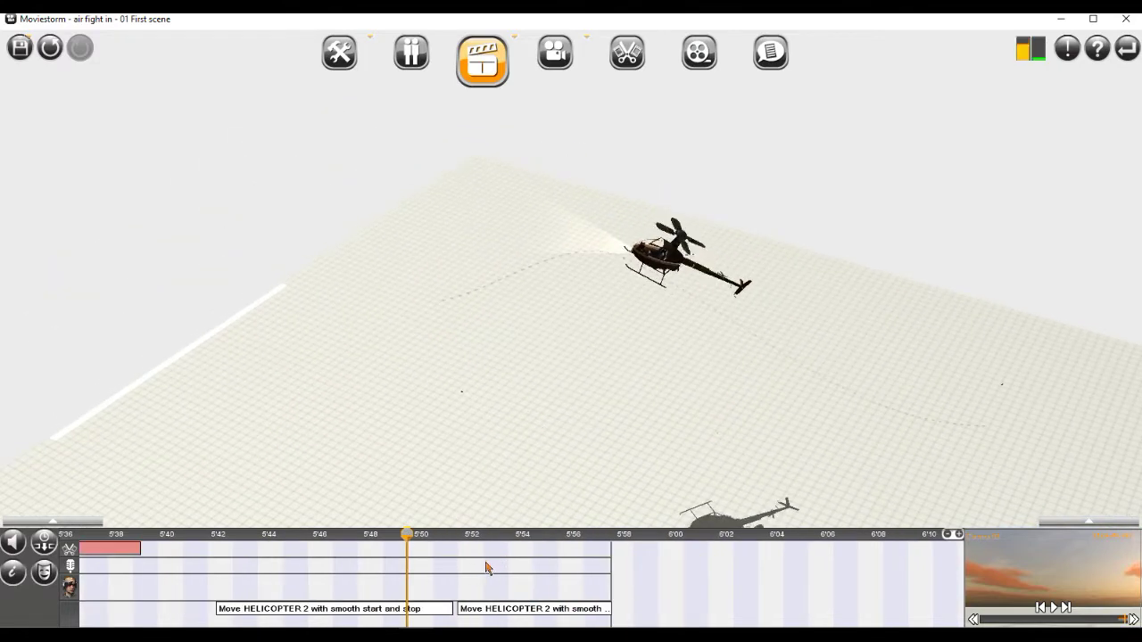
scroll(489, 564, up, 2)
click(473, 553)
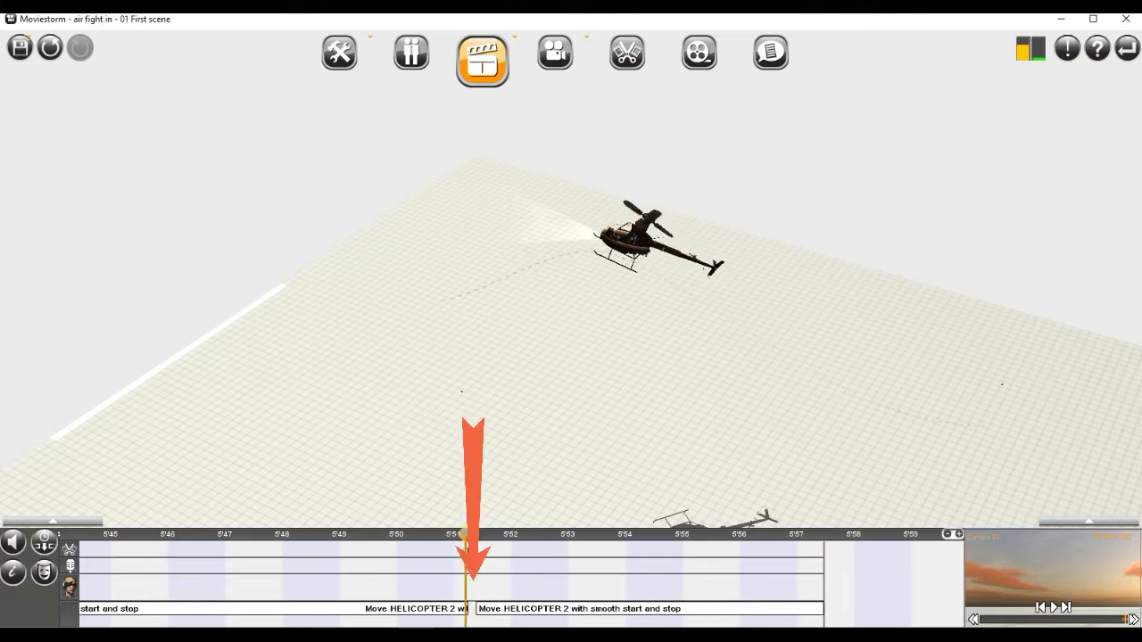
click(551, 564)
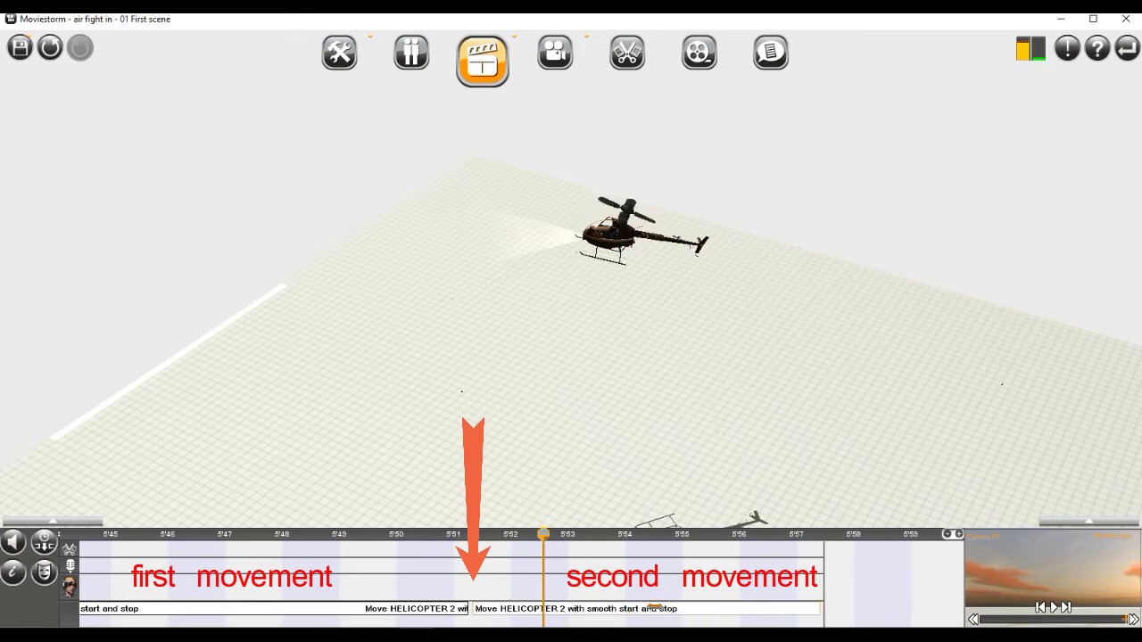
click(627, 607)
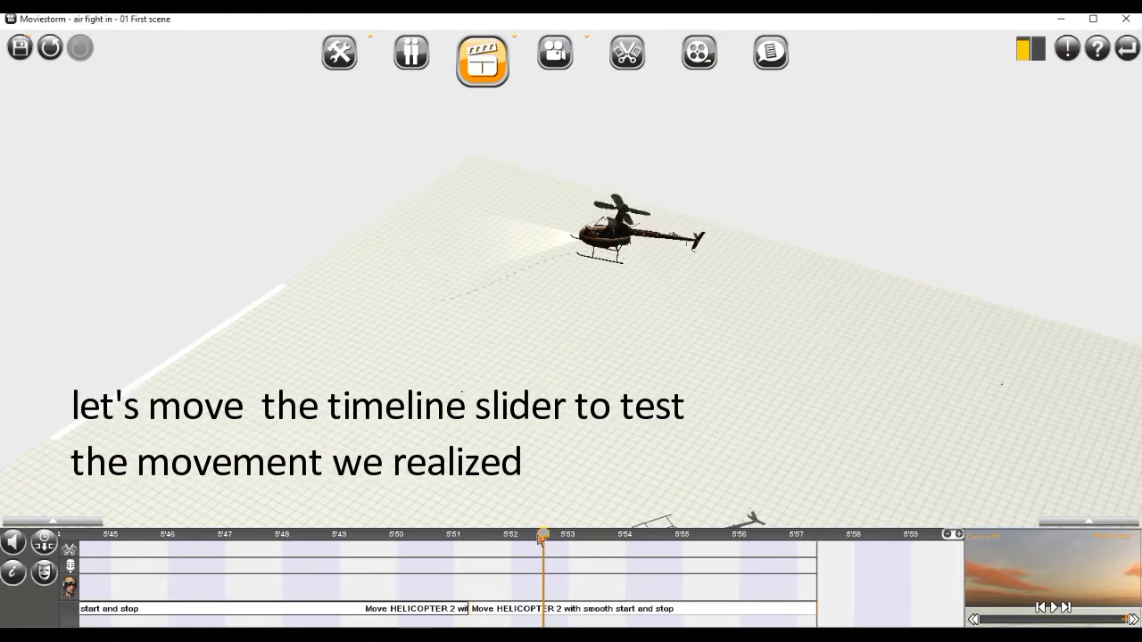
- Test the joined movements, and from about 5'57.5 lower the helicopter straight to the ground as a landing ending at about 6'03.9
drag(540, 536, 831, 542)
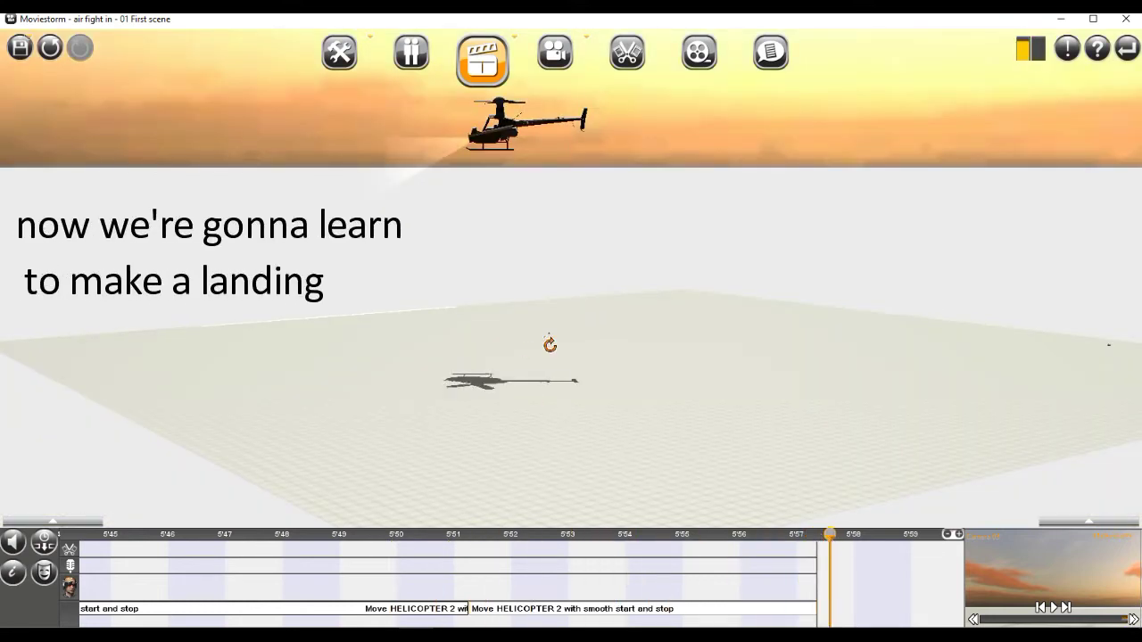
right_drag(549, 345, 550, 381)
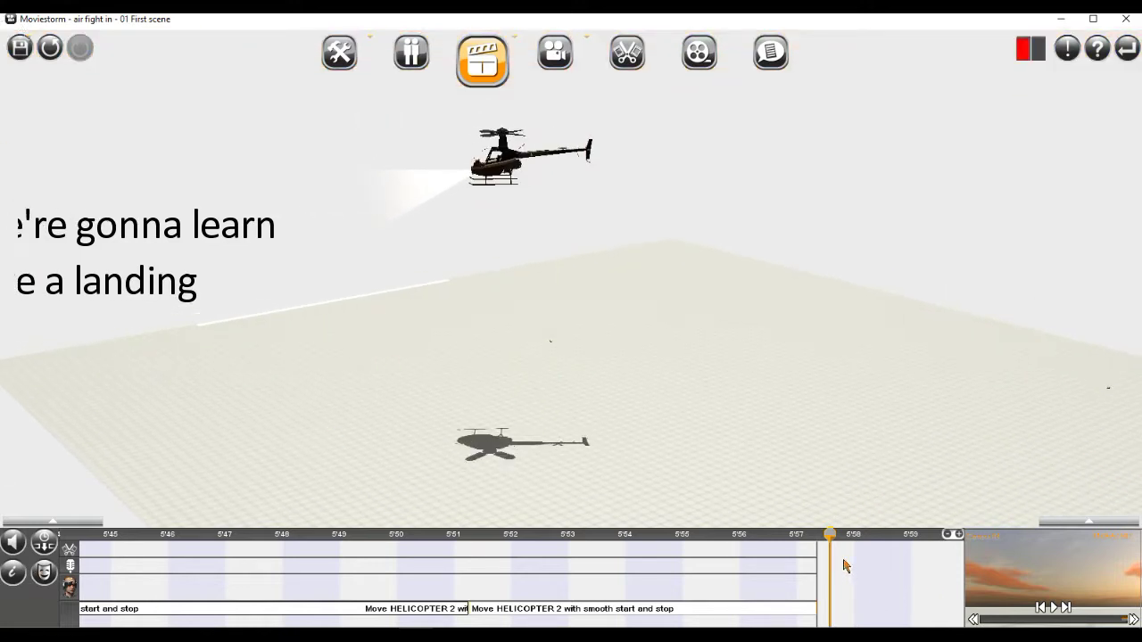
mouse_move(831, 543)
mouse_down()
mouse_move(813, 543)
mouse_move(822, 547)
mouse_up()
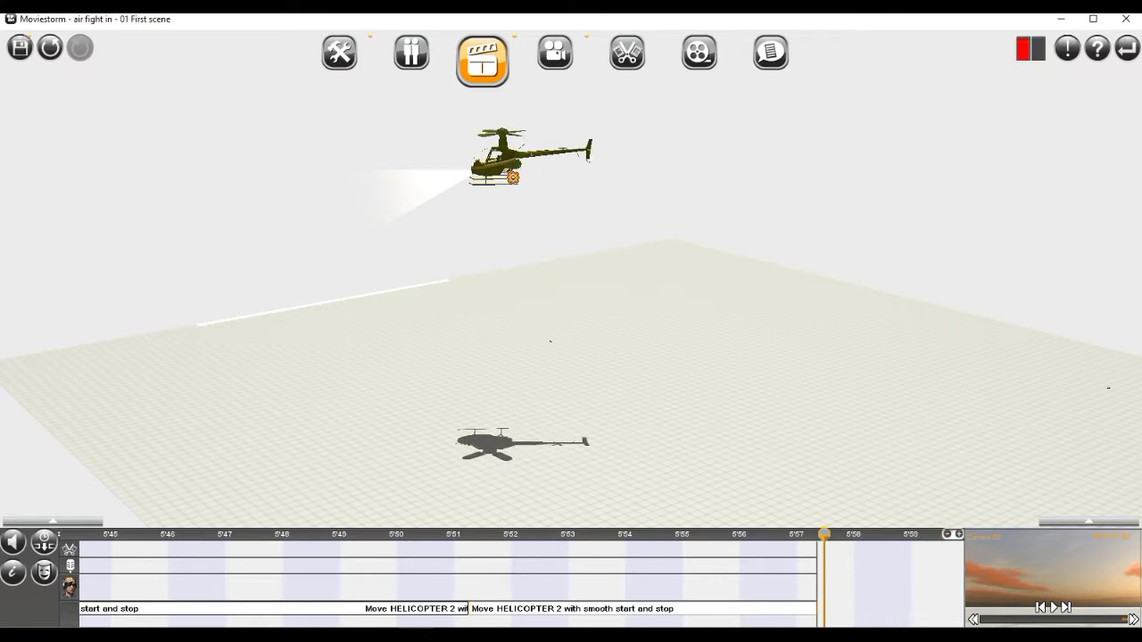
key(space)
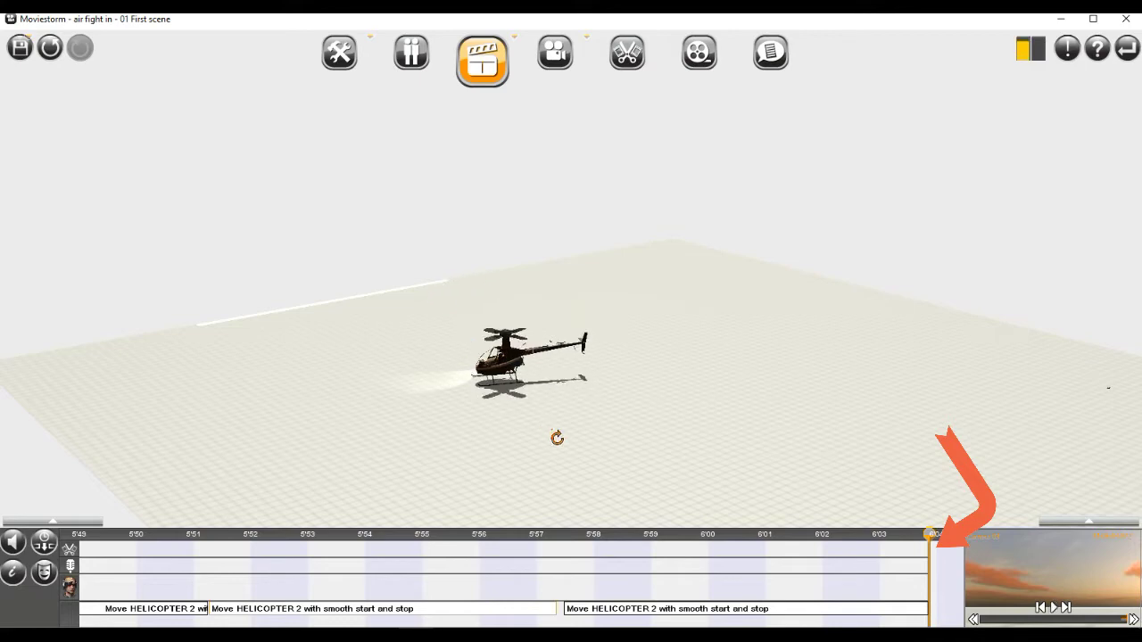
- Check the landing up close and along the timeline, and delete the landing movement
scroll(557, 437, up, 5)
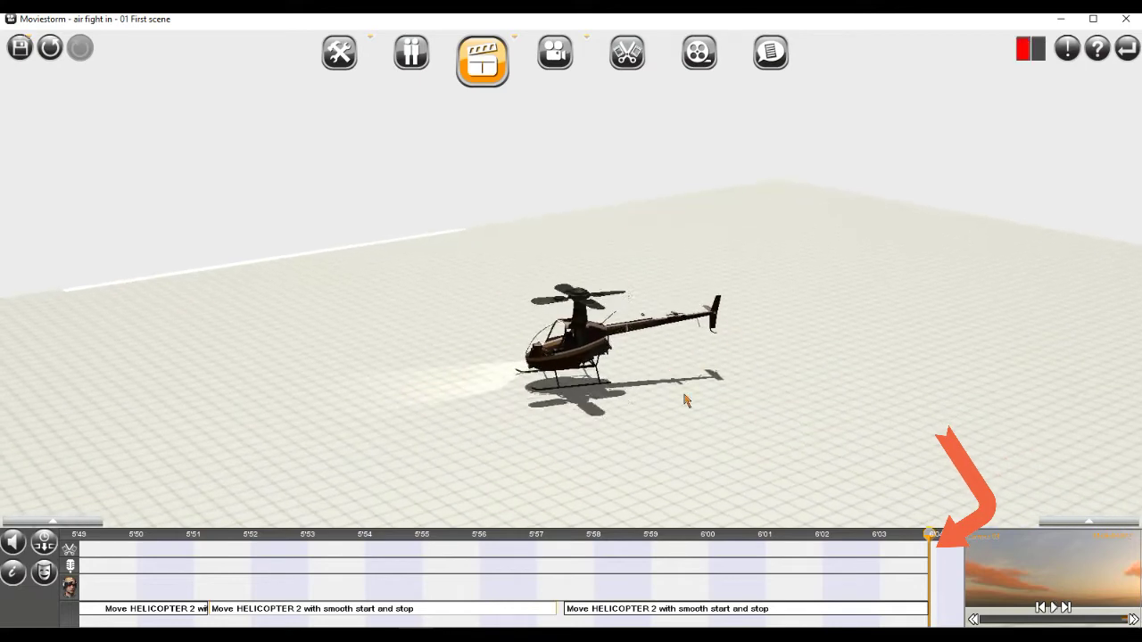
scroll(686, 400, up, 5)
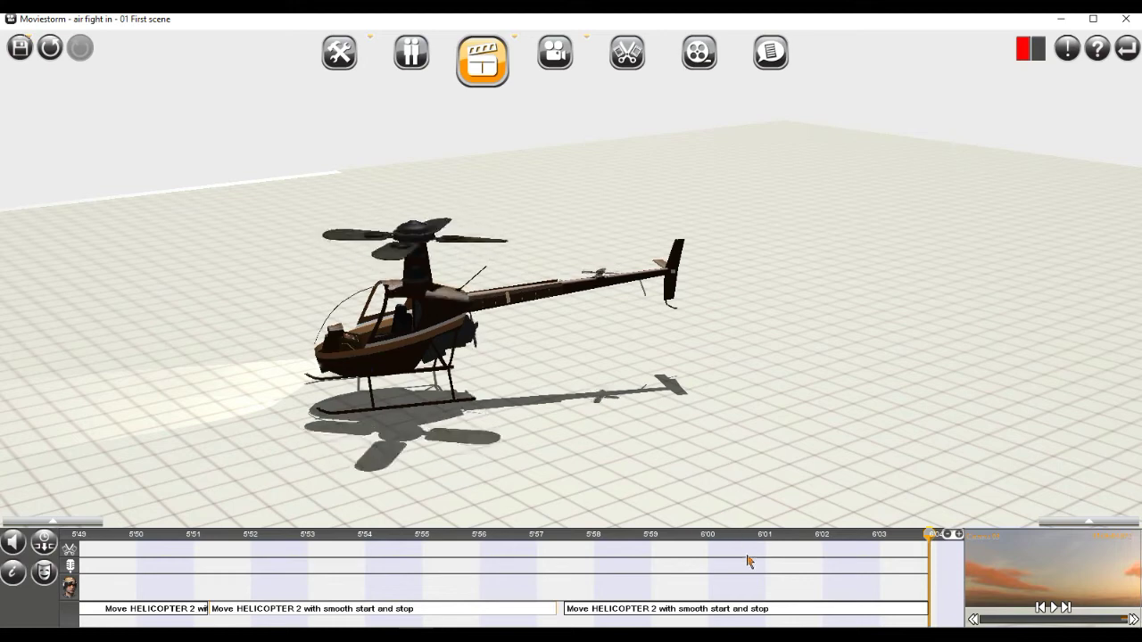
click(582, 535)
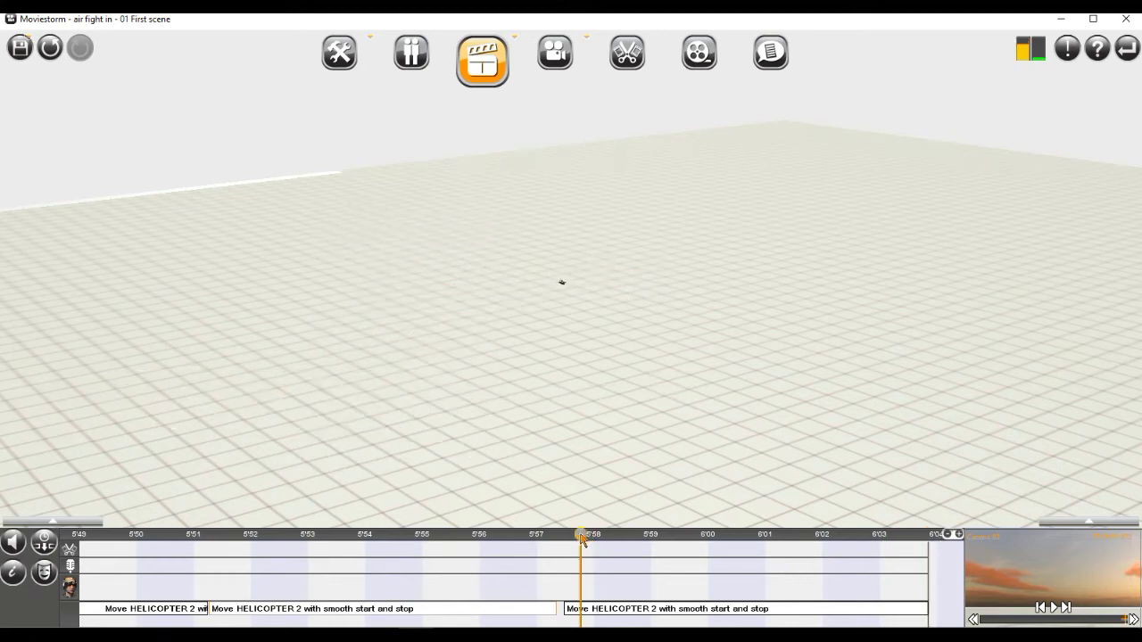
scroll(655, 446, down, 5)
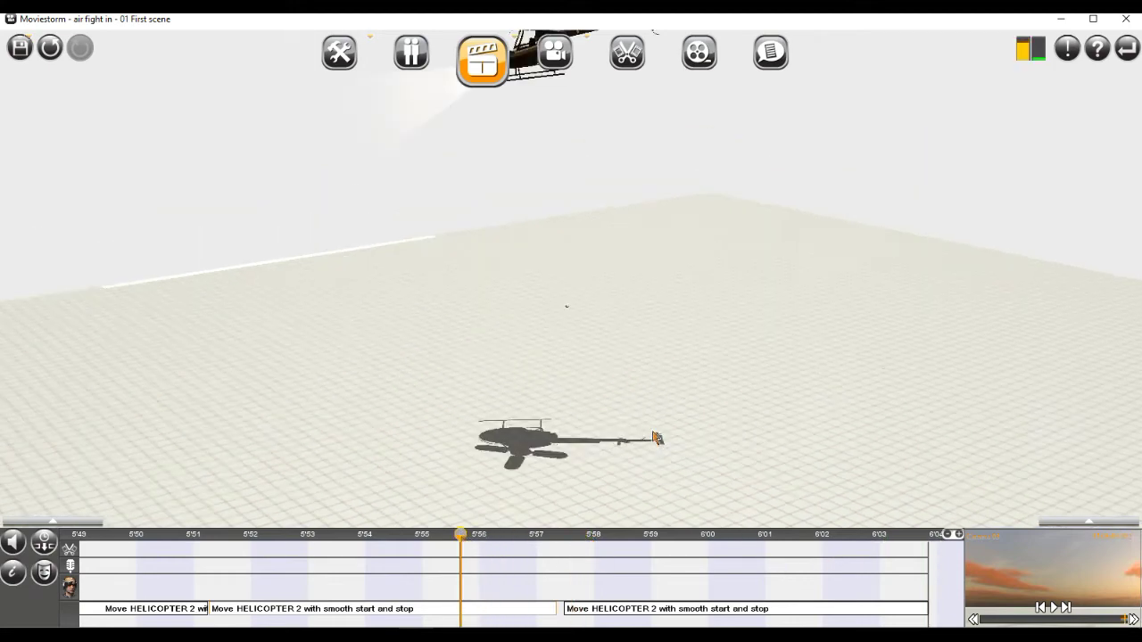
drag(286, 541, 542, 543)
right_click(466, 609)
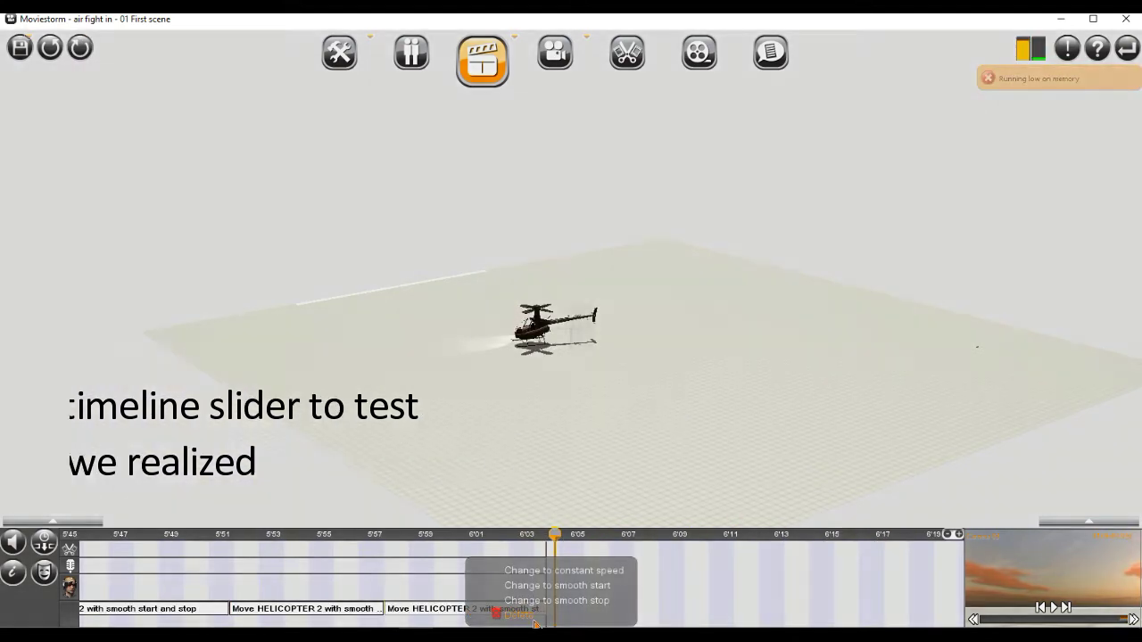
click(534, 622)
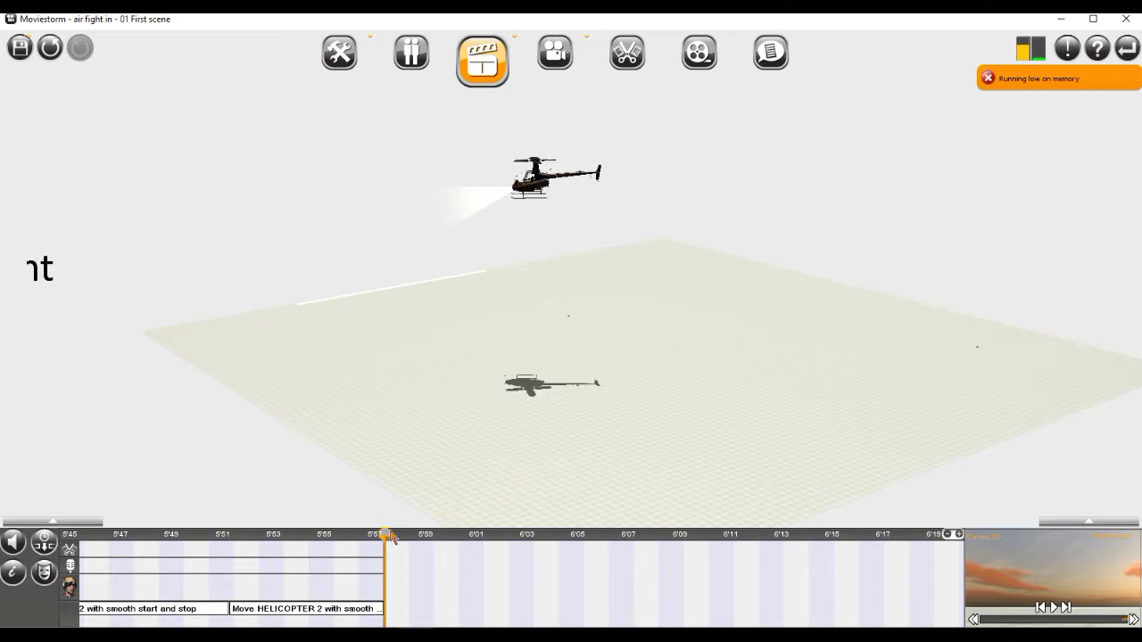
- Start a crash-style landing at about 5'57.9 by flying the helicopter forward over the grid's edge, ending the movement at about 6'05.9
drag(391, 536, 398, 539)
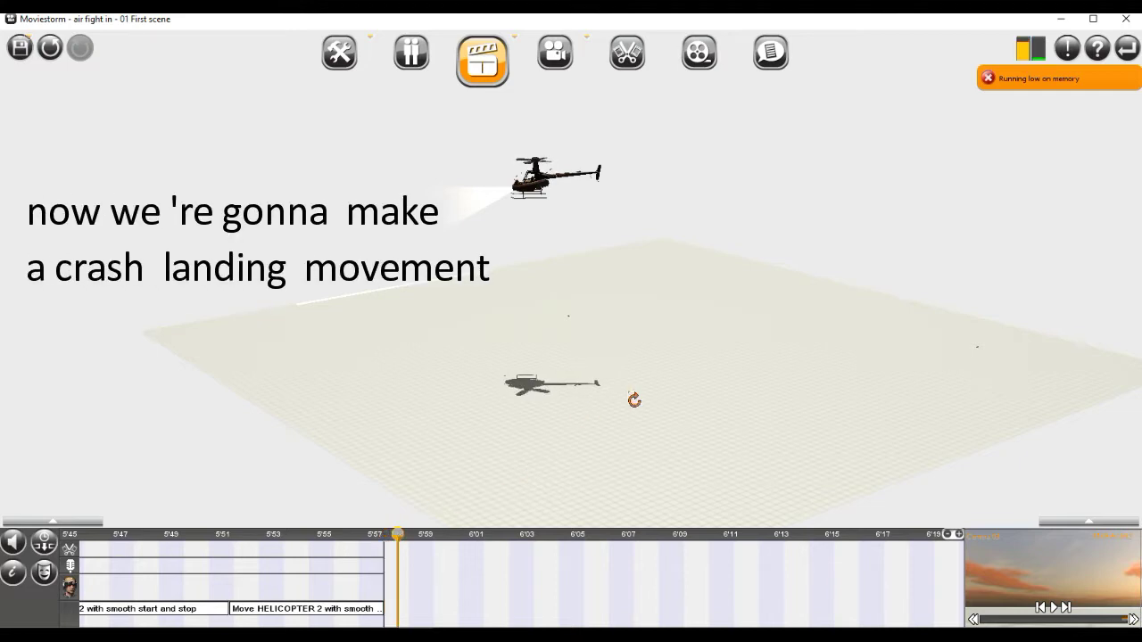
drag(635, 400, 647, 407)
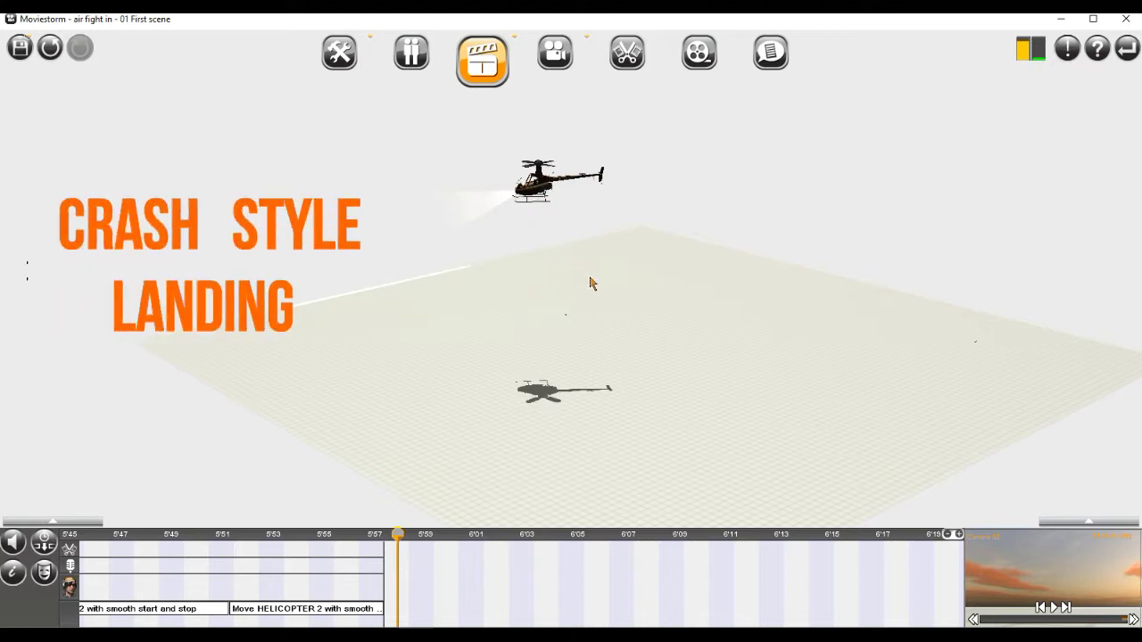
scroll(592, 283, up, 2)
scroll(591, 284, up, 2)
drag(594, 283, 723, 324)
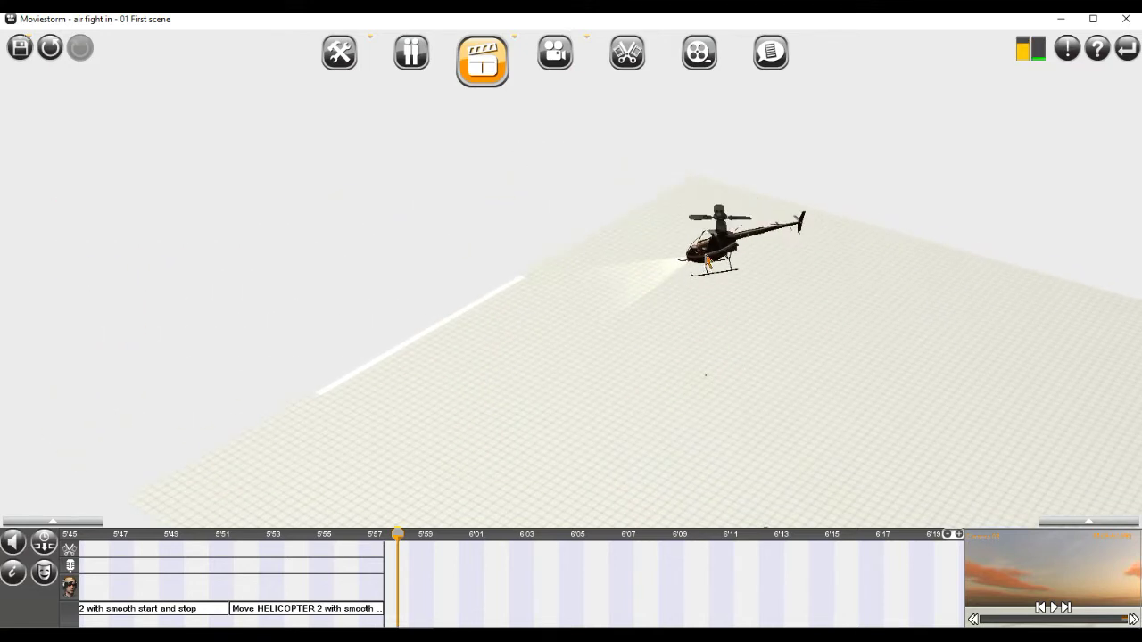
drag(694, 252, 407, 361)
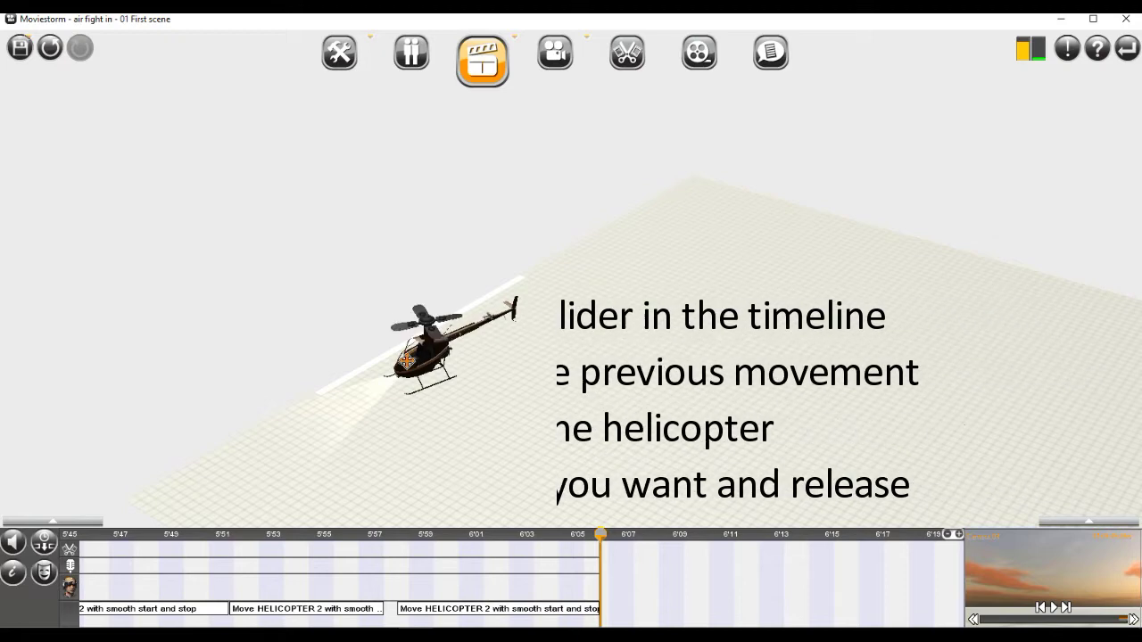
- Drop the helicopter nose-down to the ground, extending the third movement to about 6'06.7, and scrub through the crash to check it
mouse_move(700, 418)
mouse_down()
mouse_move(658, 387)
mouse_move(765, 323)
mouse_up()
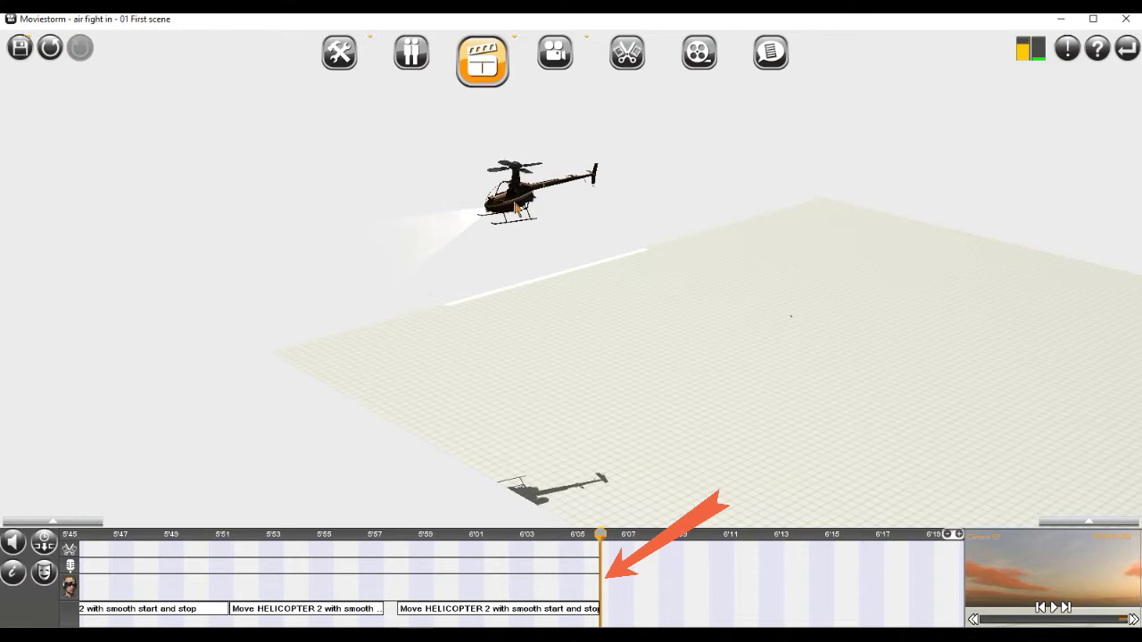
mouse_move(522, 210)
mouse_down()
mouse_move(510, 204)
mouse_move(523, 212)
mouse_move(512, 258)
mouse_move(543, 369)
mouse_move(568, 403)
mouse_up()
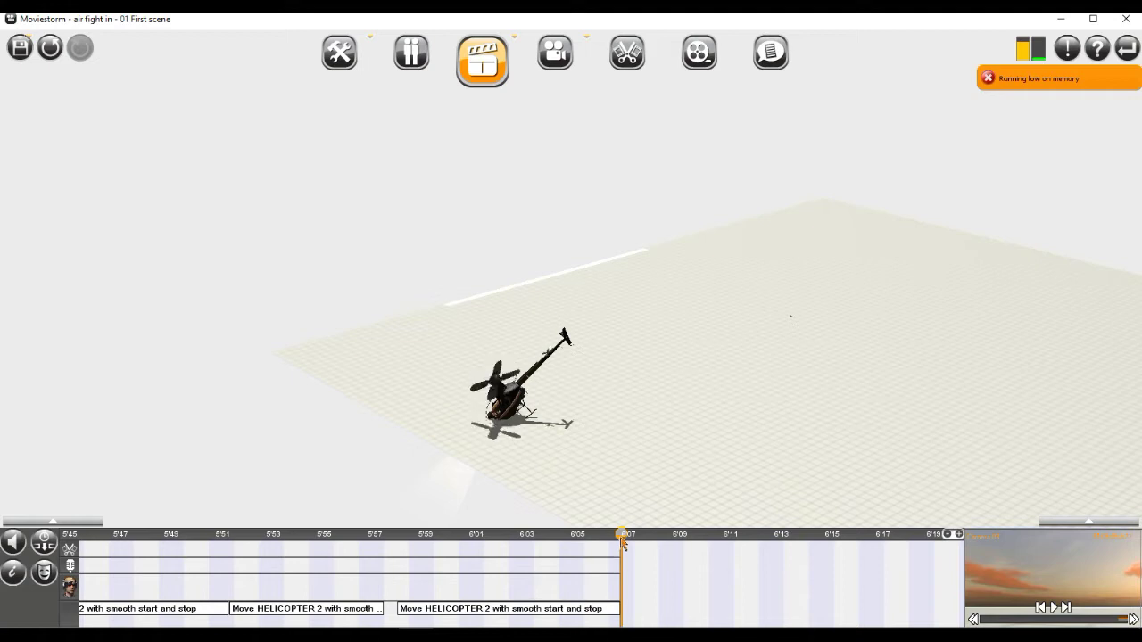
mouse_move(524, 546)
mouse_down()
mouse_move(420, 539)
mouse_move(620, 565)
mouse_move(321, 543)
mouse_move(547, 547)
mouse_up()
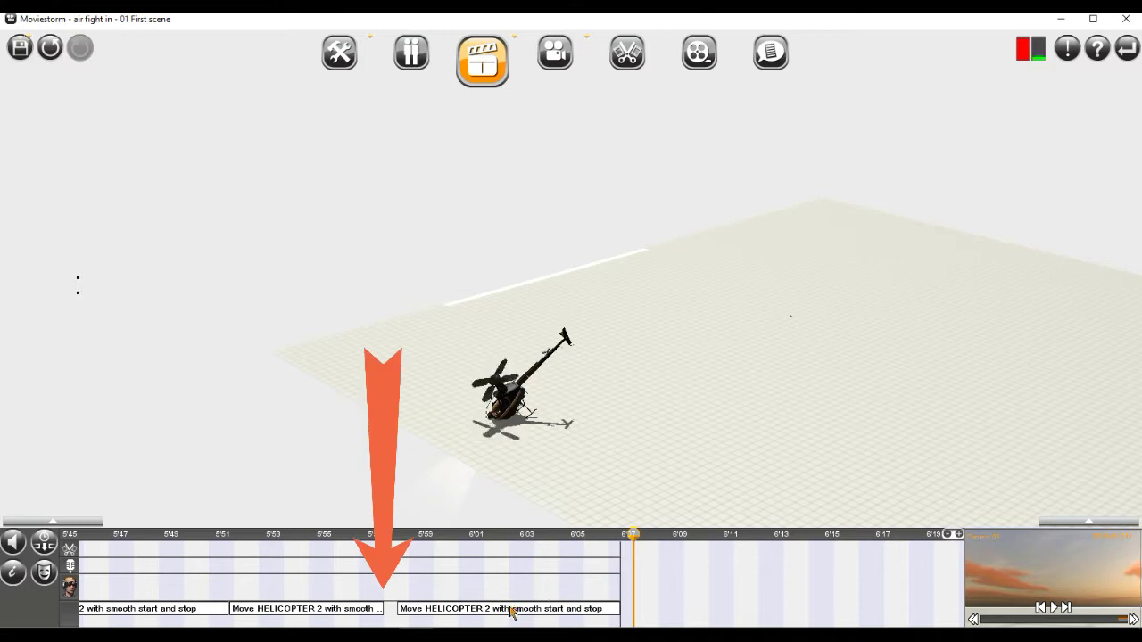
- Shift the third helicopter movement back until it starts where the previous one ends, and scrub through the join
drag(509, 612, 476, 616)
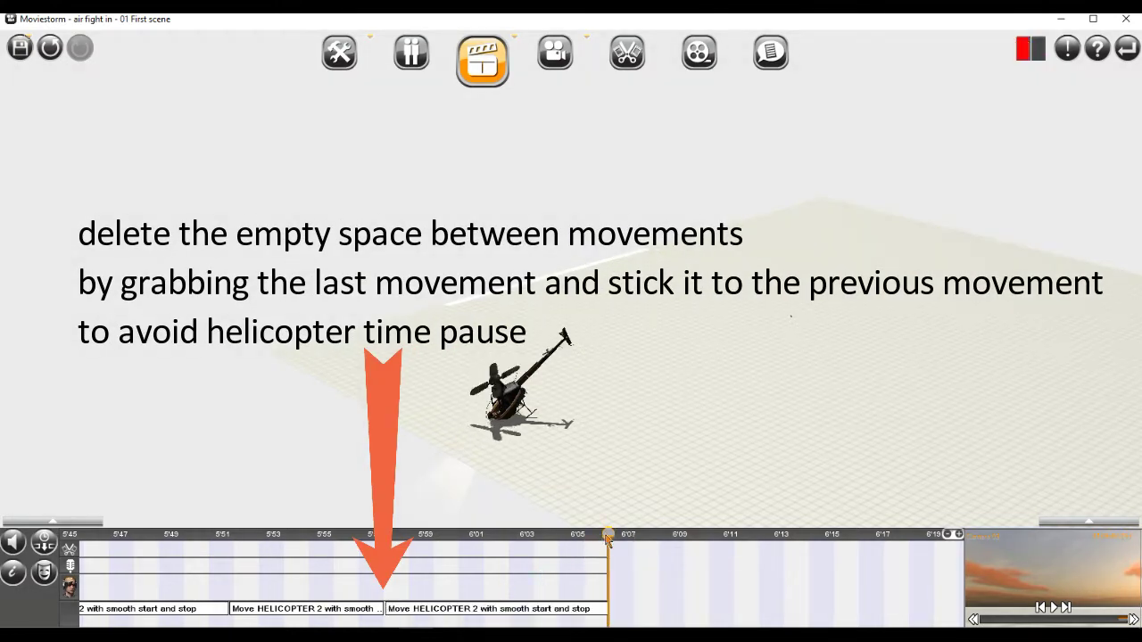
drag(593, 542, 534, 546)
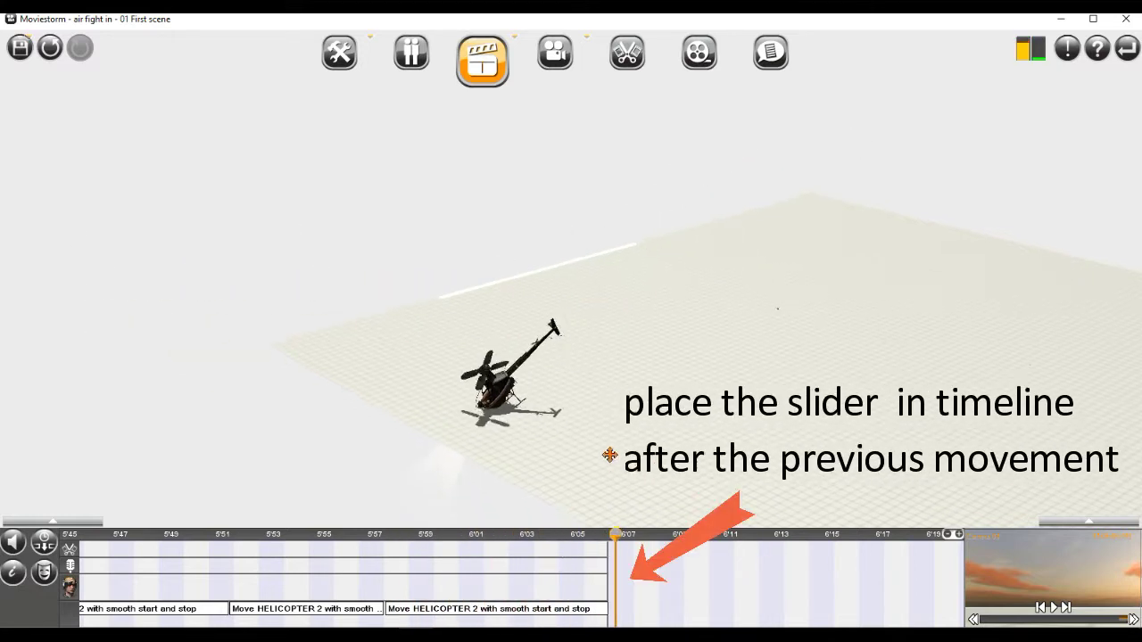
- From about 6'06.3 set the nose-down helicopter level on the ground as a short new movement, and join it to the crash movement
scroll(582, 418, up, 5)
scroll(581, 418, up, 4)
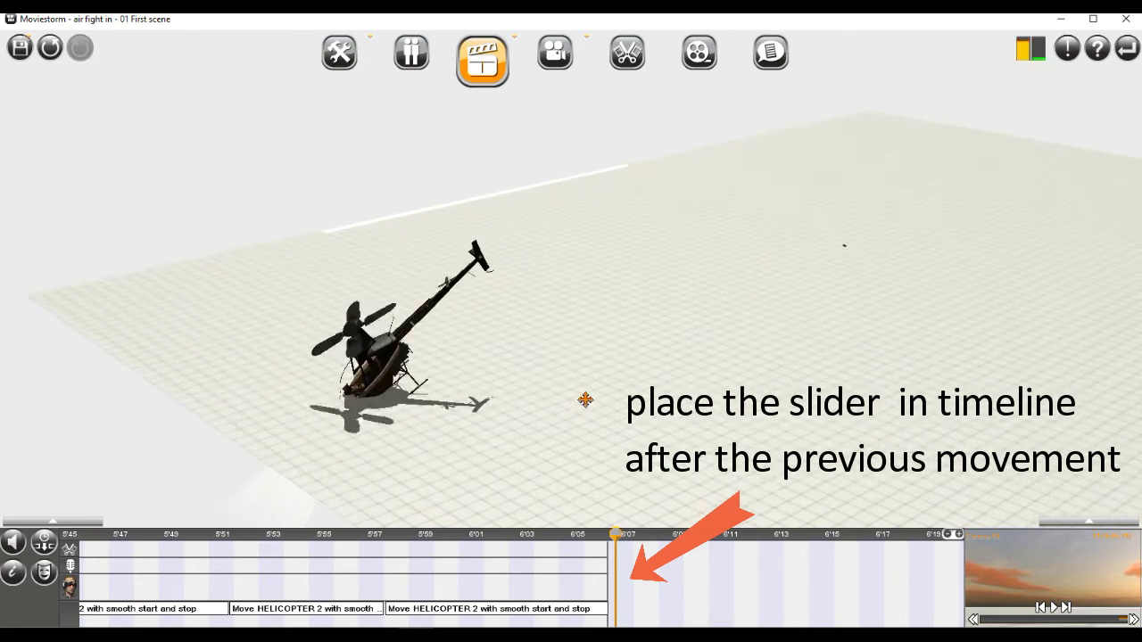
scroll(657, 401, up, 4)
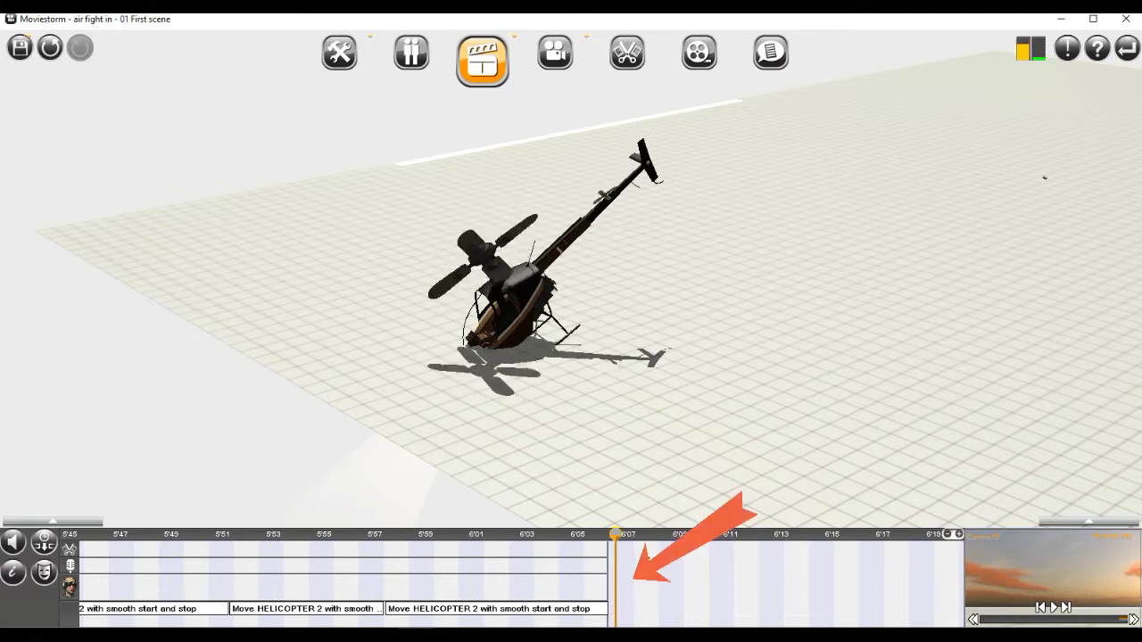
scroll(658, 571, up, 2)
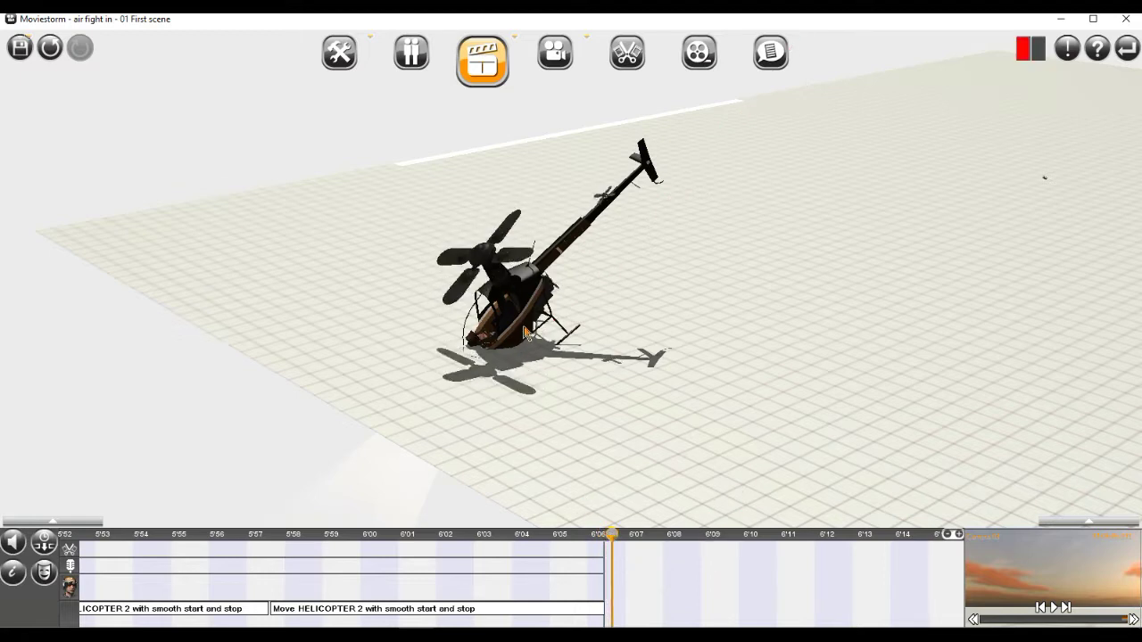
drag(534, 336, 507, 329)
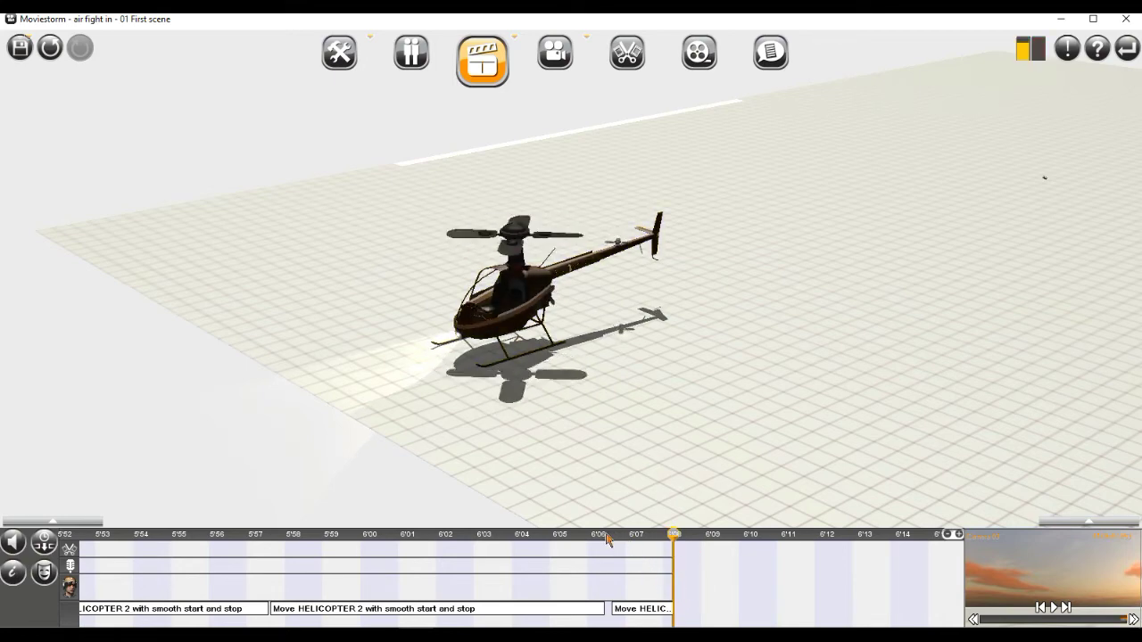
click(542, 535)
drag(600, 549, 664, 561)
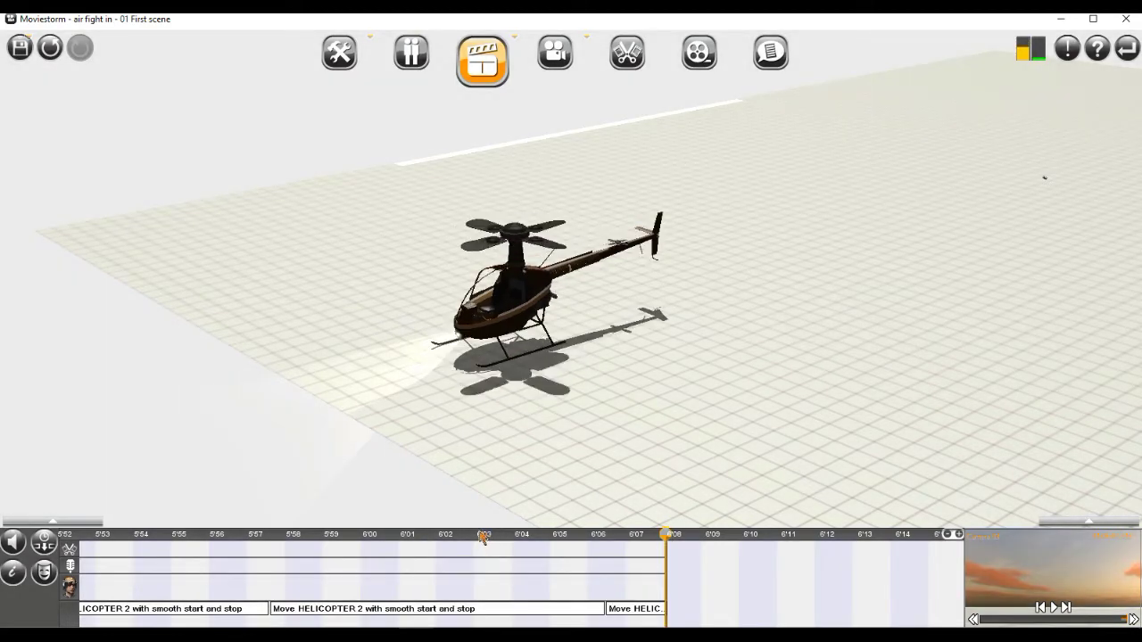
- Scrub back and forth across the join at about 6'06 to check how the crashed helicopter levels out
click(581, 541)
click(695, 559)
click(599, 557)
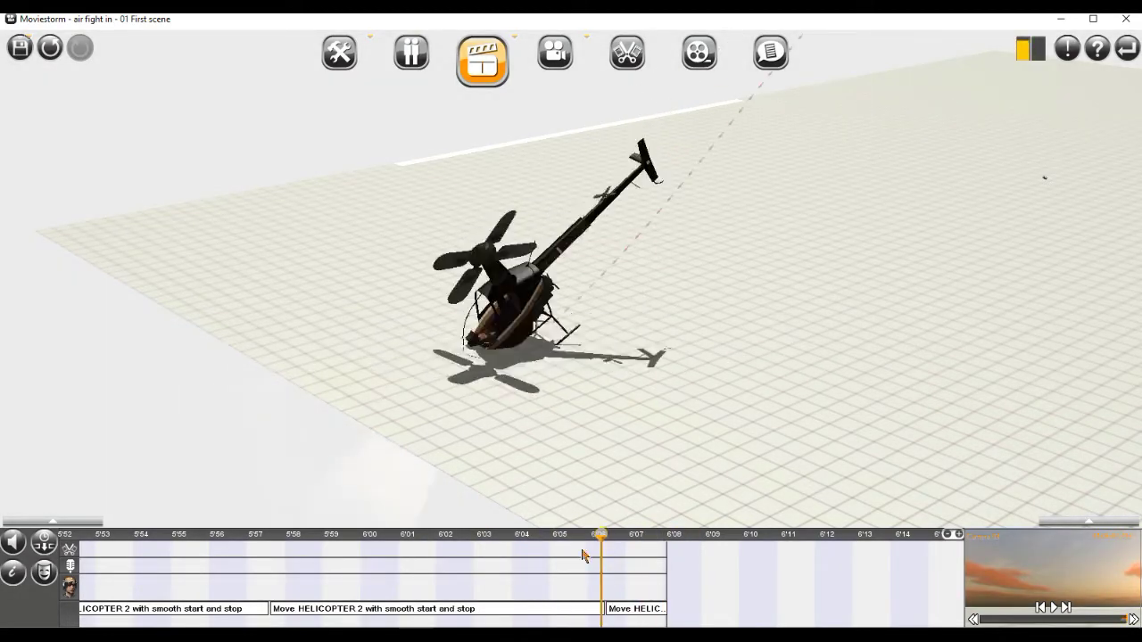
mouse_move(624, 557)
mouse_down()
mouse_move(642, 554)
mouse_move(504, 549)
mouse_move(675, 558)
mouse_move(254, 555)
mouse_move(645, 557)
mouse_up()
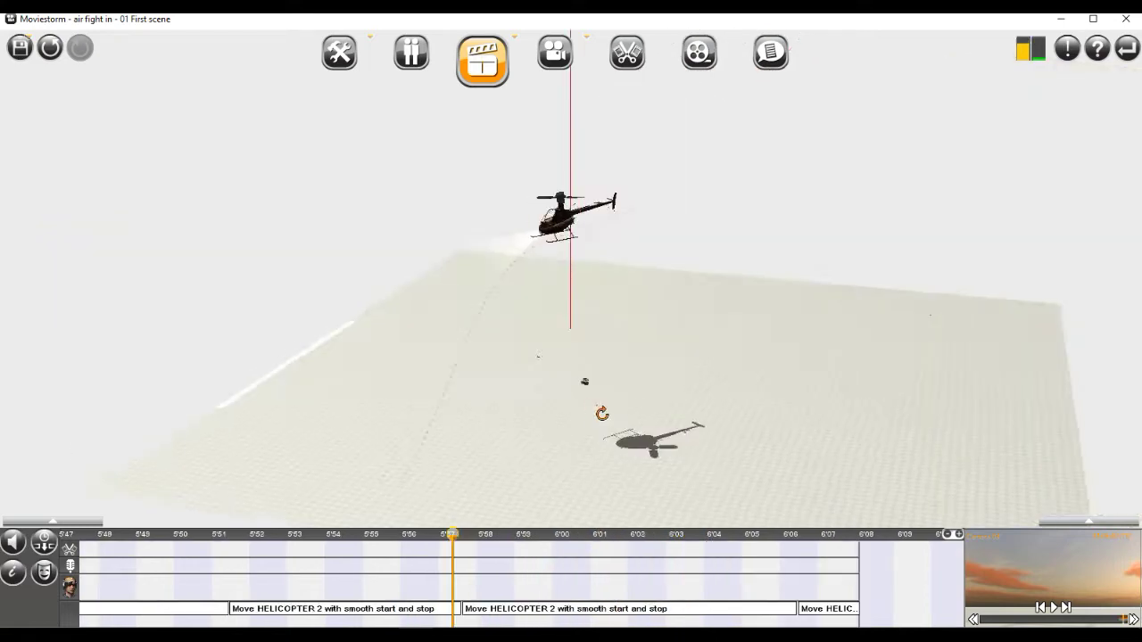
- Lower the helicopter's flight path at about 6'00.6, inside the crash movement
drag(594, 407, 636, 406)
scroll(649, 412, up, 10)
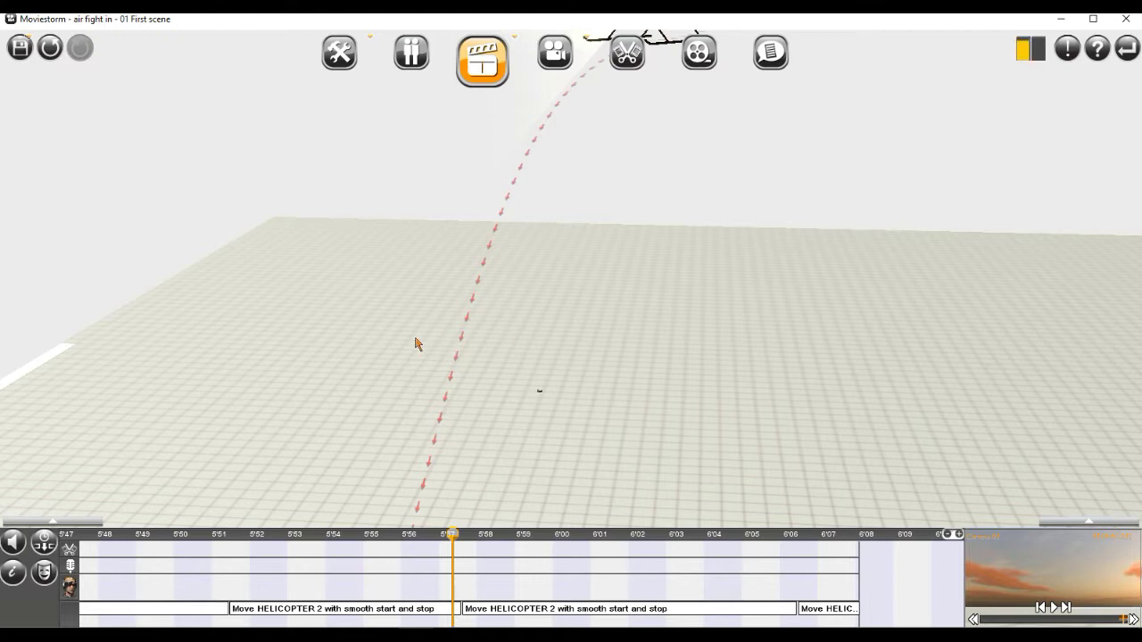
drag(582, 417, 535, 429)
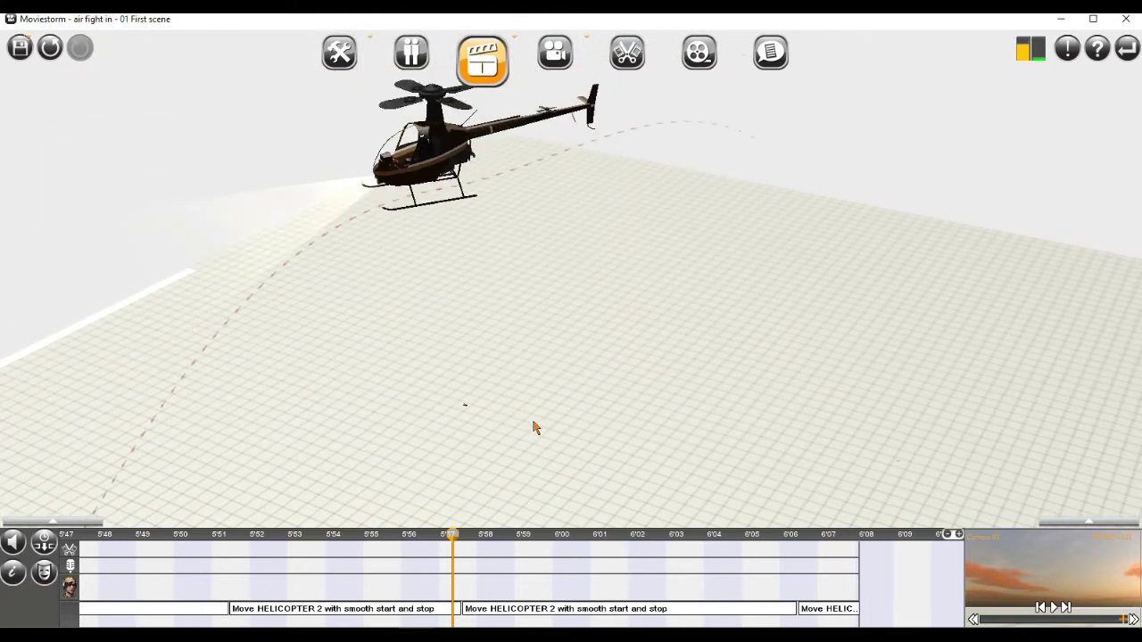
drag(462, 539, 581, 542)
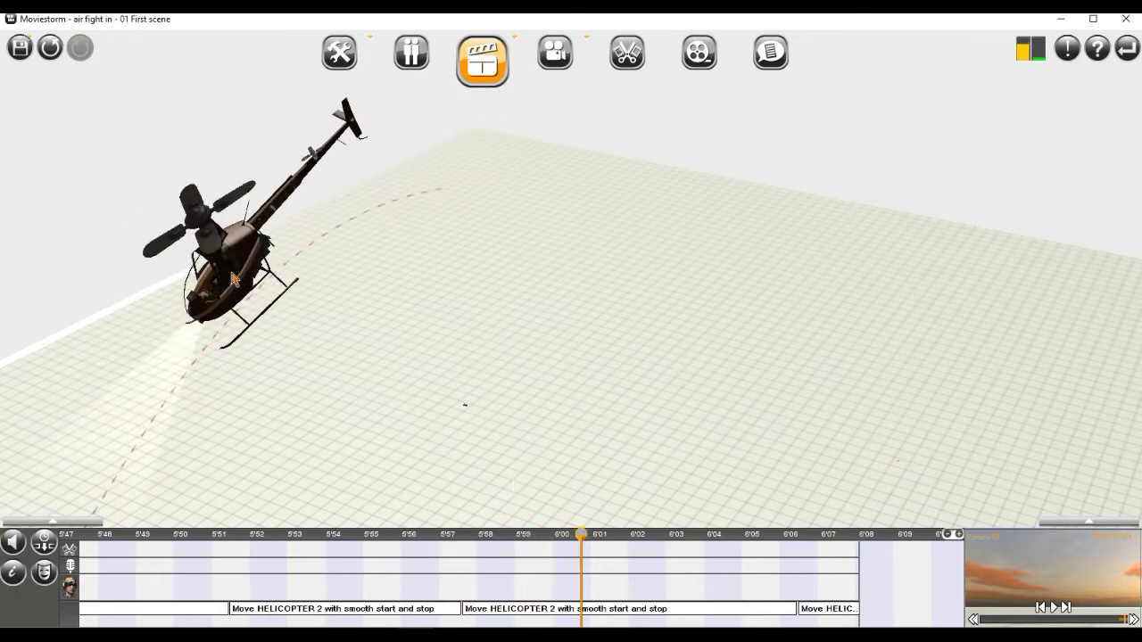
key(space)
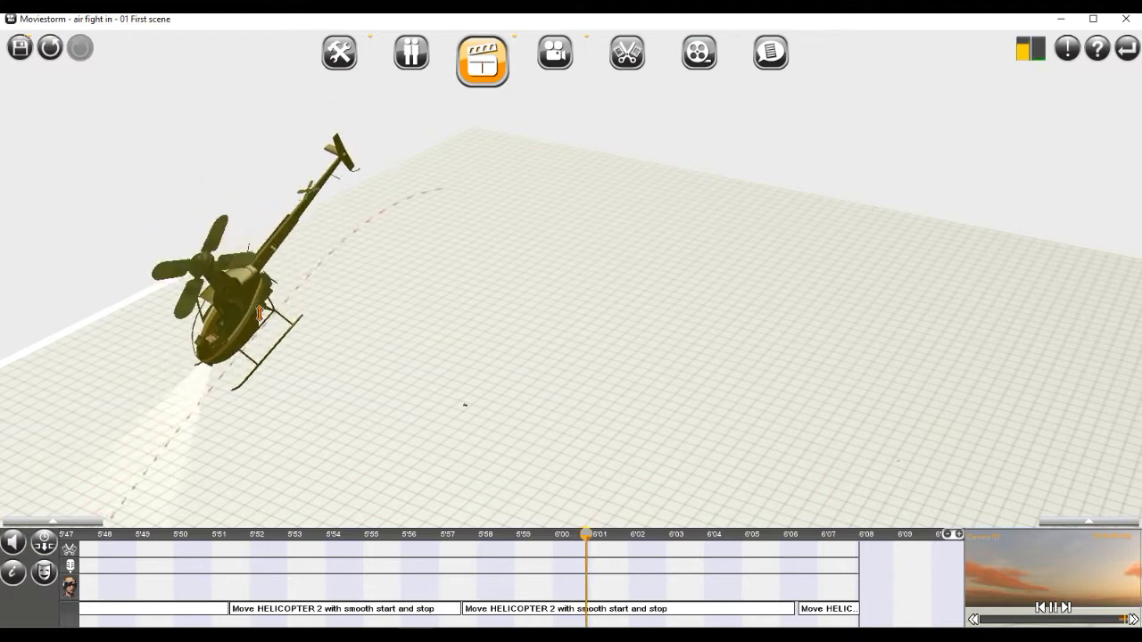
- Bring the nose-down helicopter to the ground at about 6'02.5 inside the crash movement, and scrub through the movement to check it
drag(477, 410, 624, 333)
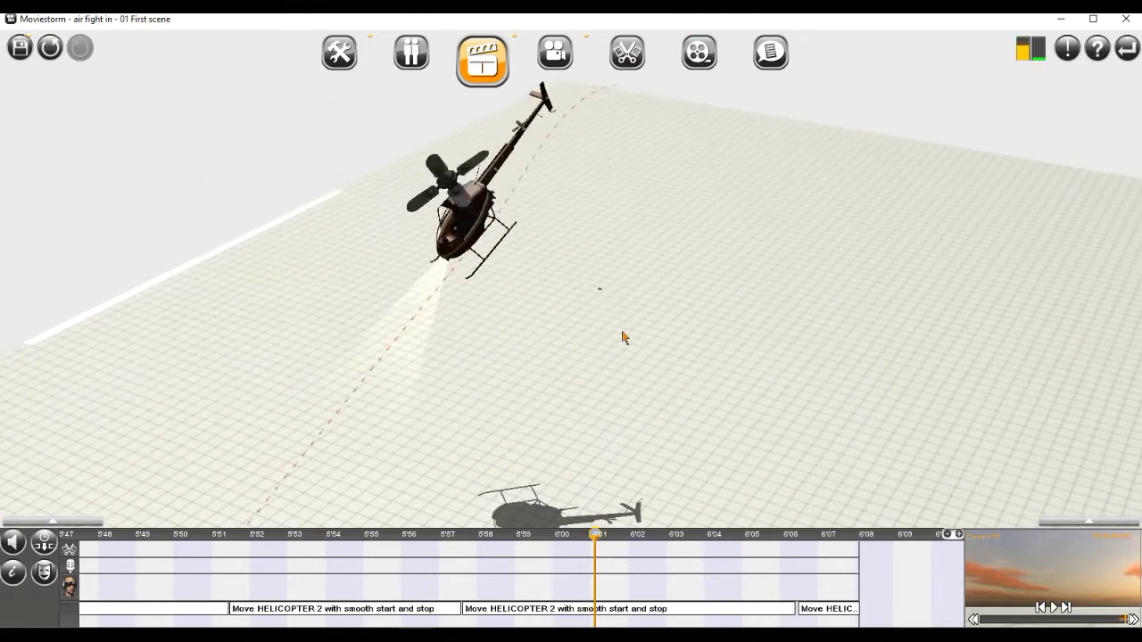
click(610, 535)
drag(616, 541, 625, 535)
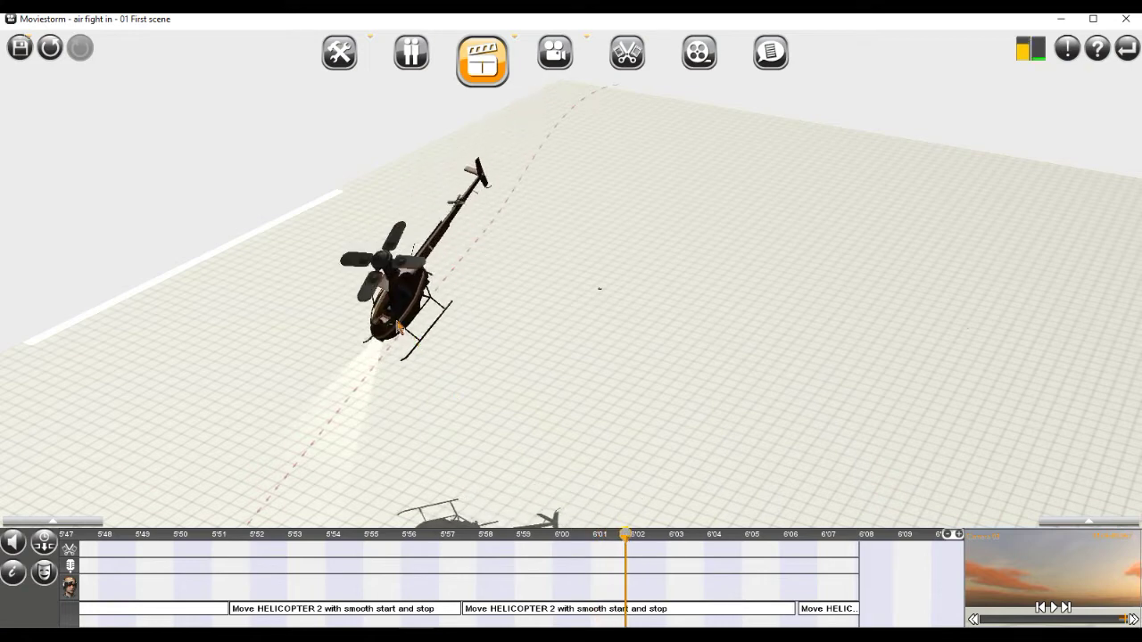
drag(401, 339, 462, 470)
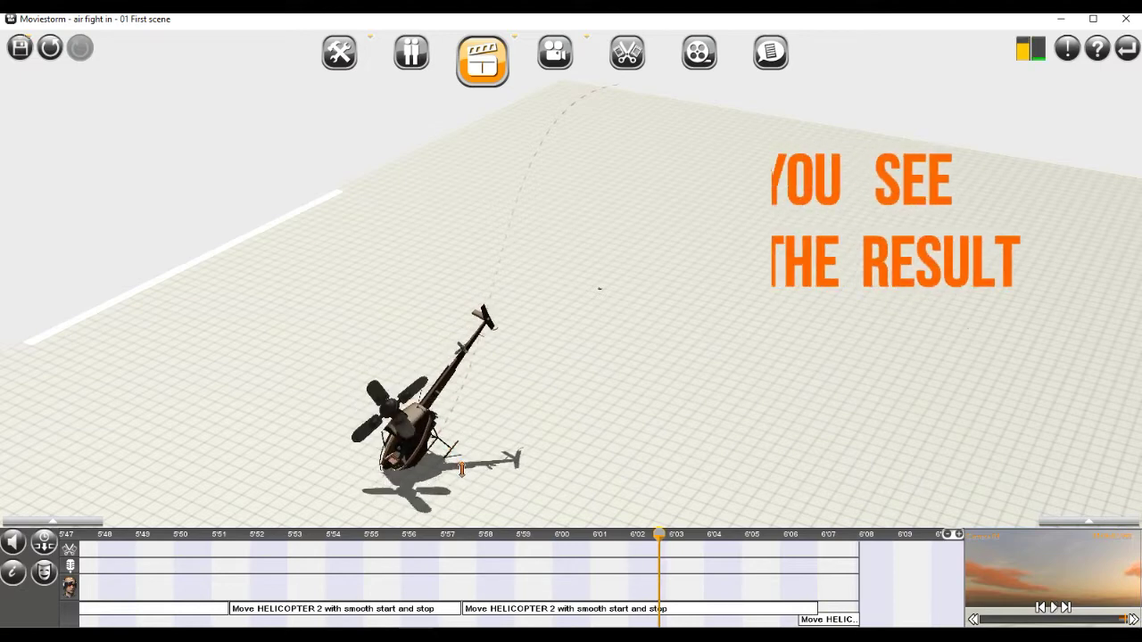
click(459, 536)
drag(461, 540, 695, 541)
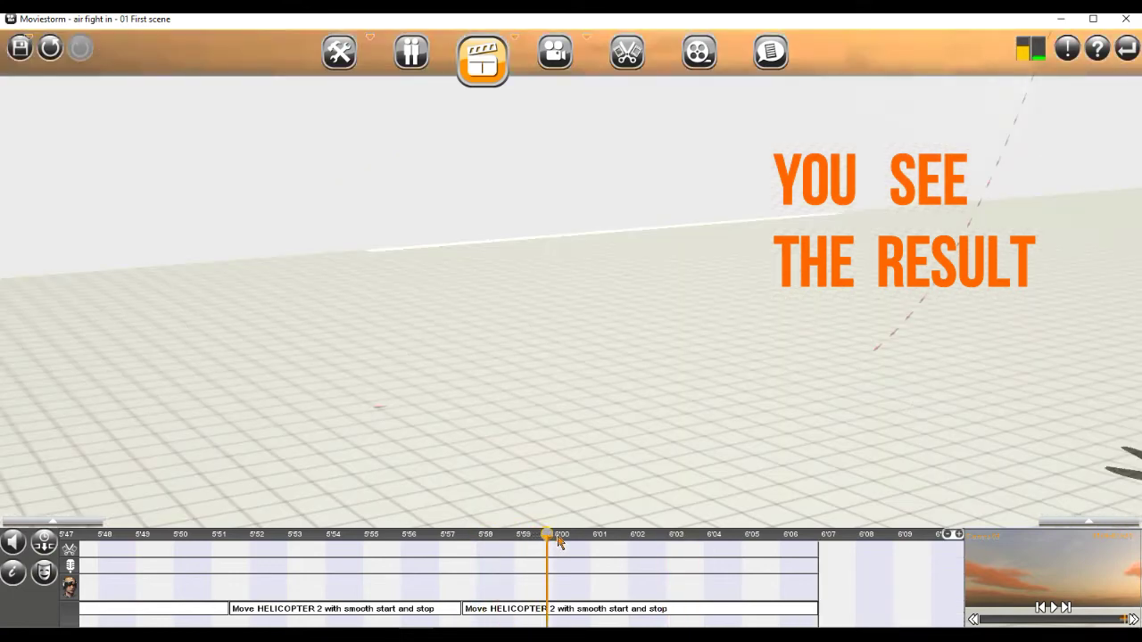
drag(560, 543, 795, 537)
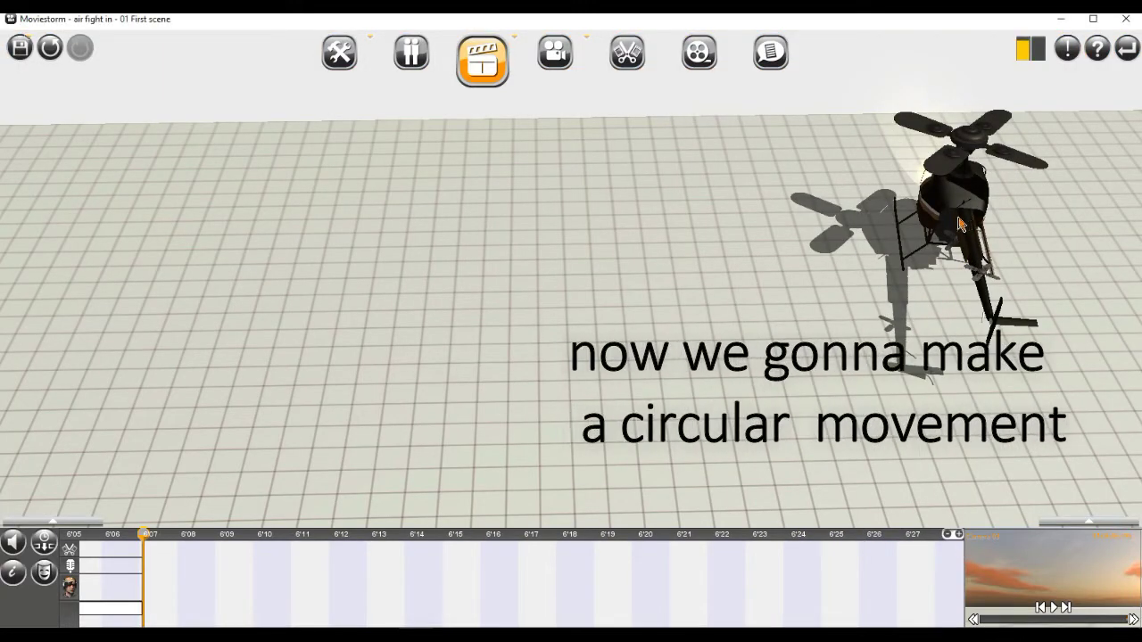
- Start a new movement at about 6'06.8 by moving the helicopter across the ground grid, ending at about 6'16.3
mouse_move(937, 230)
mouse_down()
mouse_move(752, 217)
mouse_move(448, 306)
mouse_move(223, 402)
mouse_move(446, 464)
mouse_move(803, 428)
mouse_move(1011, 334)
mouse_up()
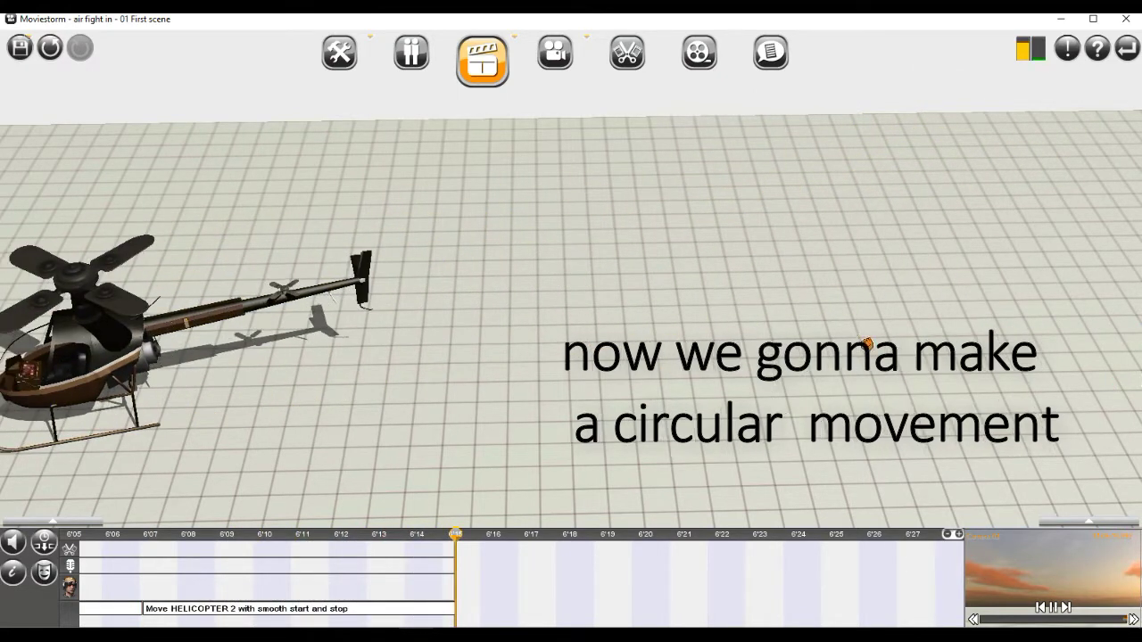
drag(657, 338, 852, 323)
drag(721, 323, 969, 306)
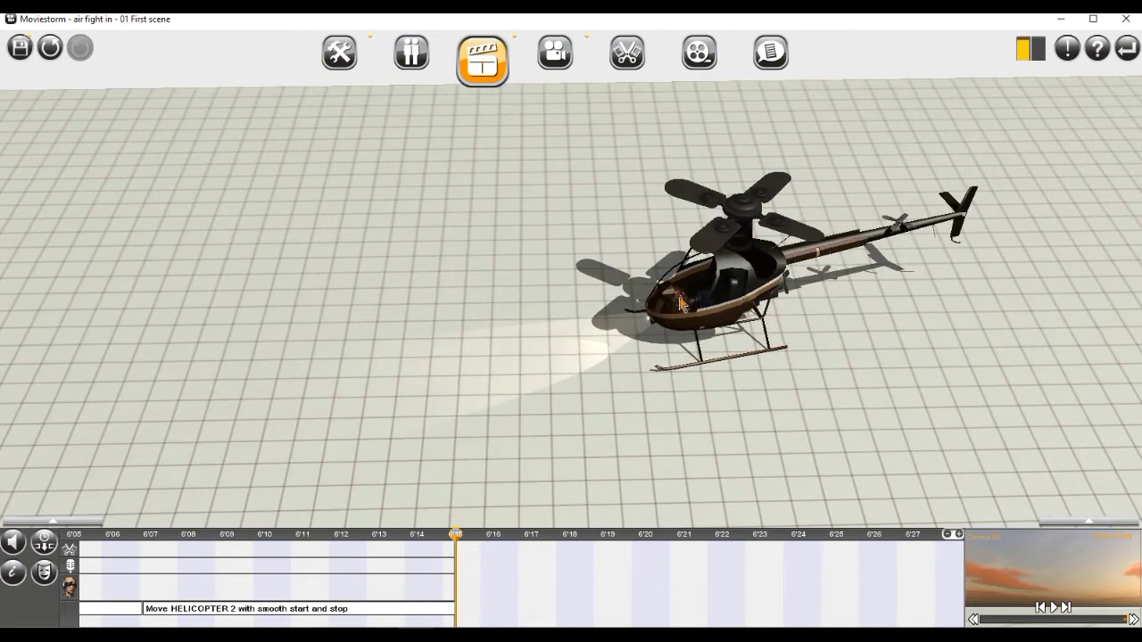
mouse_move(680, 303)
mouse_down()
mouse_move(420, 242)
mouse_move(357, 242)
mouse_move(399, 252)
mouse_up()
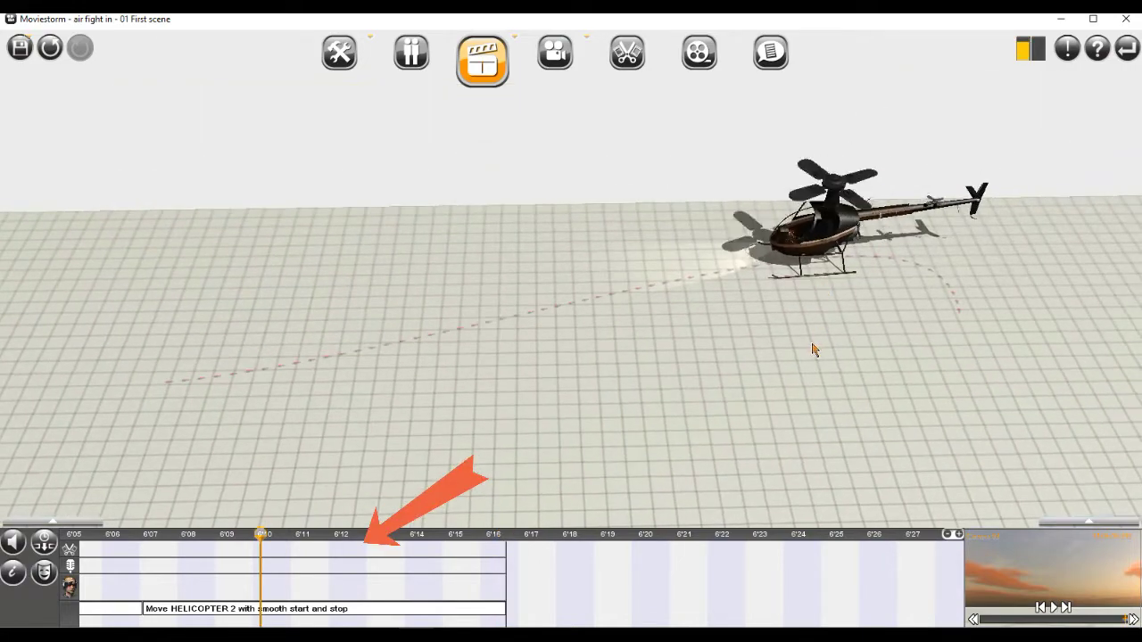
- With the slider inside the new movement, pull the helicopter outward from about 6'10 to bend its path into a wide arc
scroll(813, 350, up, 2)
right_drag(813, 352, 821, 383)
drag(821, 383, 760, 331)
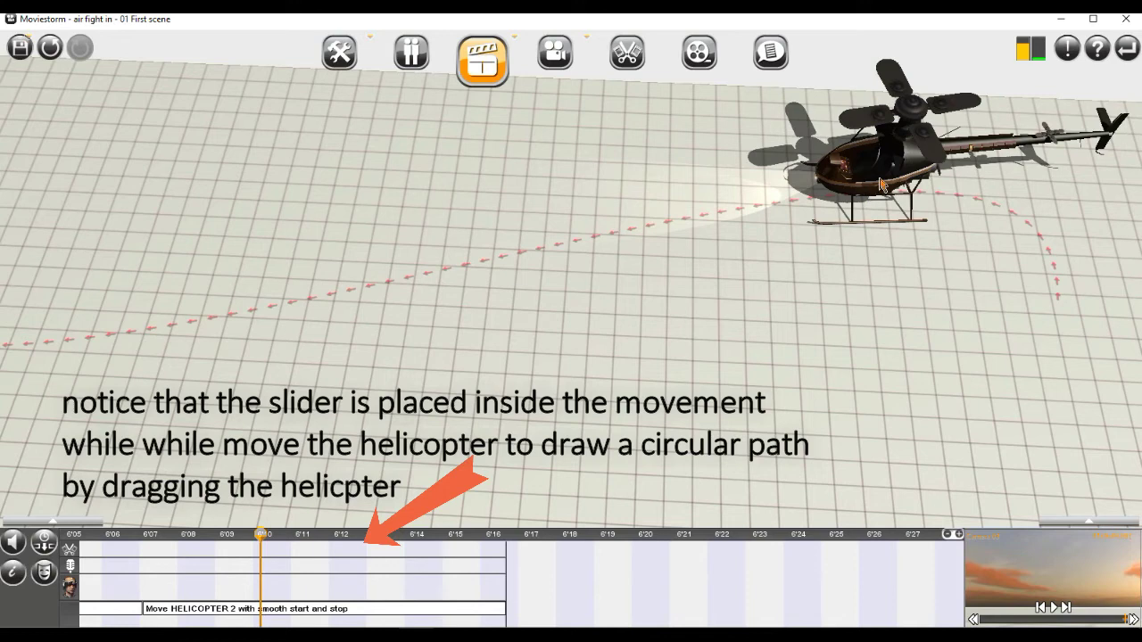
drag(880, 184, 890, 185)
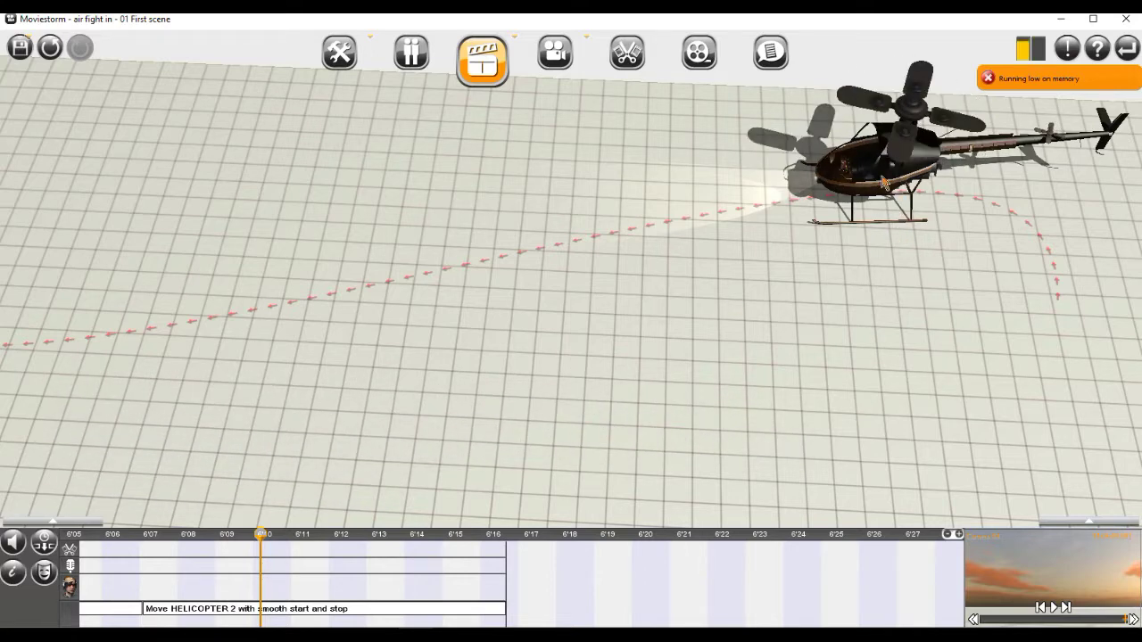
mouse_move(883, 183)
mouse_down()
mouse_move(727, 142)
mouse_move(607, 76)
mouse_move(428, 65)
mouse_move(514, 62)
mouse_up()
right_drag(650, 288, 644, 232)
drag(645, 234, 740, 354)
right_drag(740, 354, 743, 450)
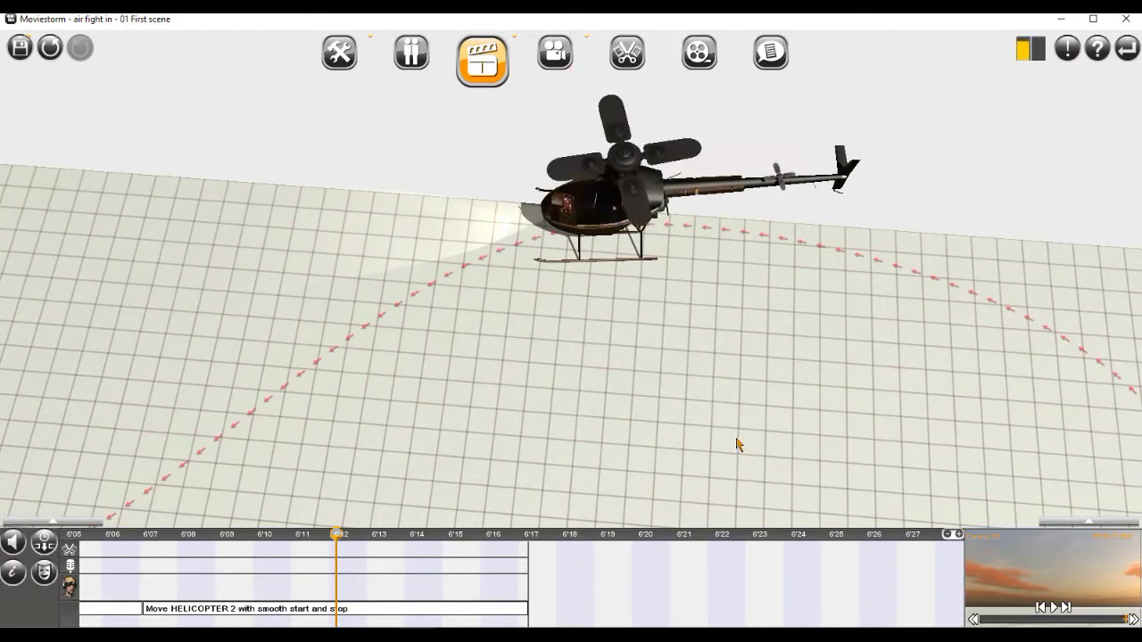
scroll(737, 443, down, 2)
drag(727, 439, 705, 338)
- Try turning the helicopter at about 6'16.2 to follow the circular path, and undo the turn
drag(326, 542, 425, 556)
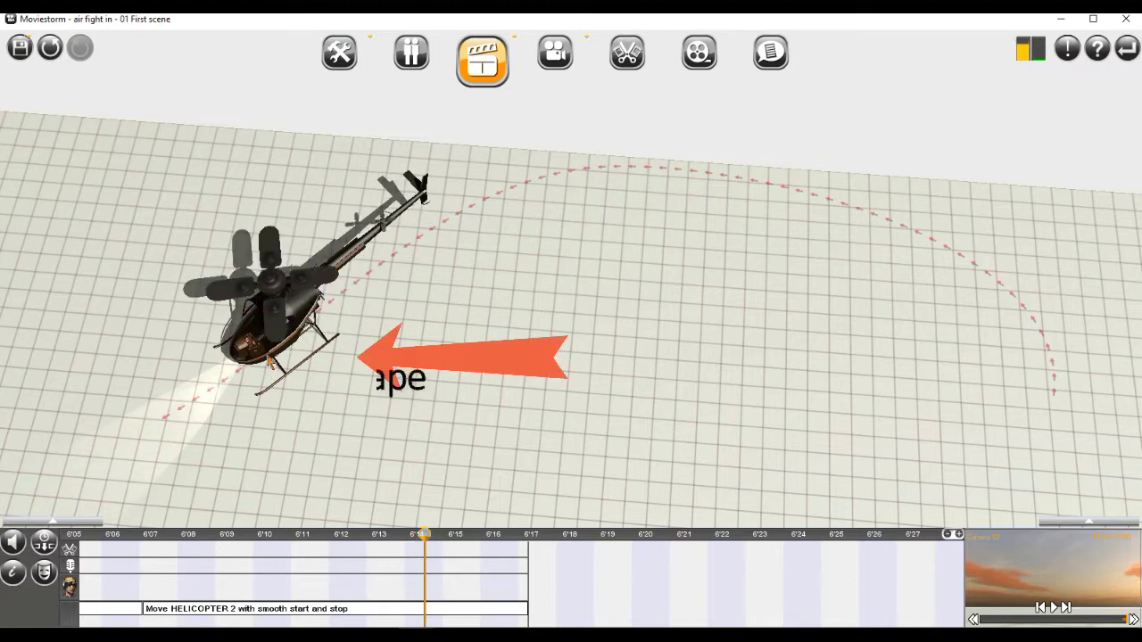
click(283, 370)
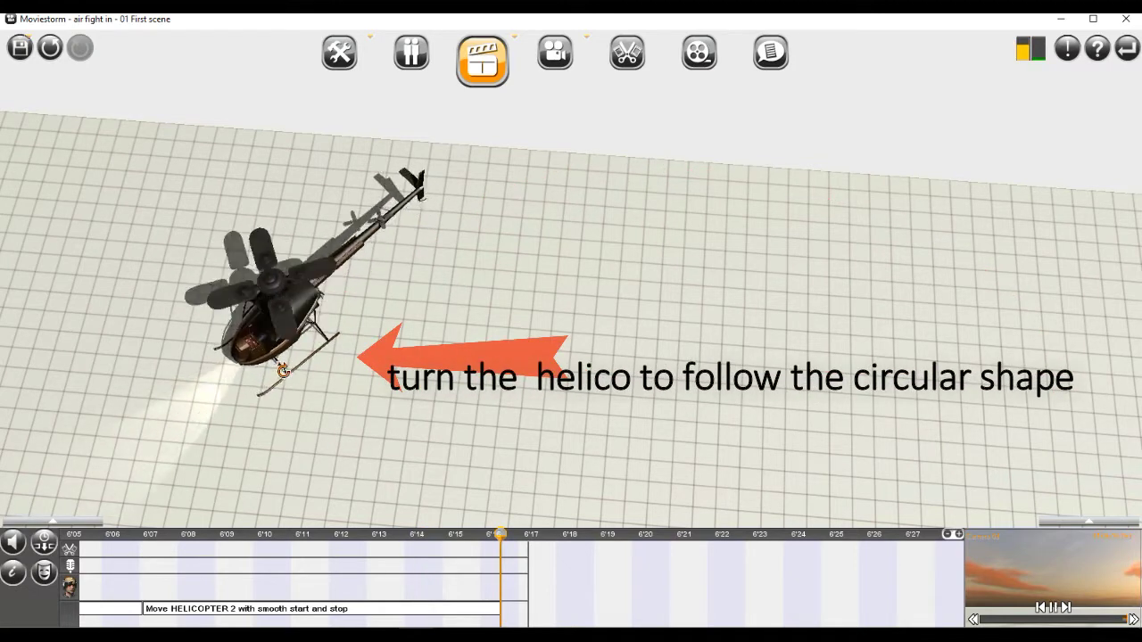
drag(283, 370, 334, 401)
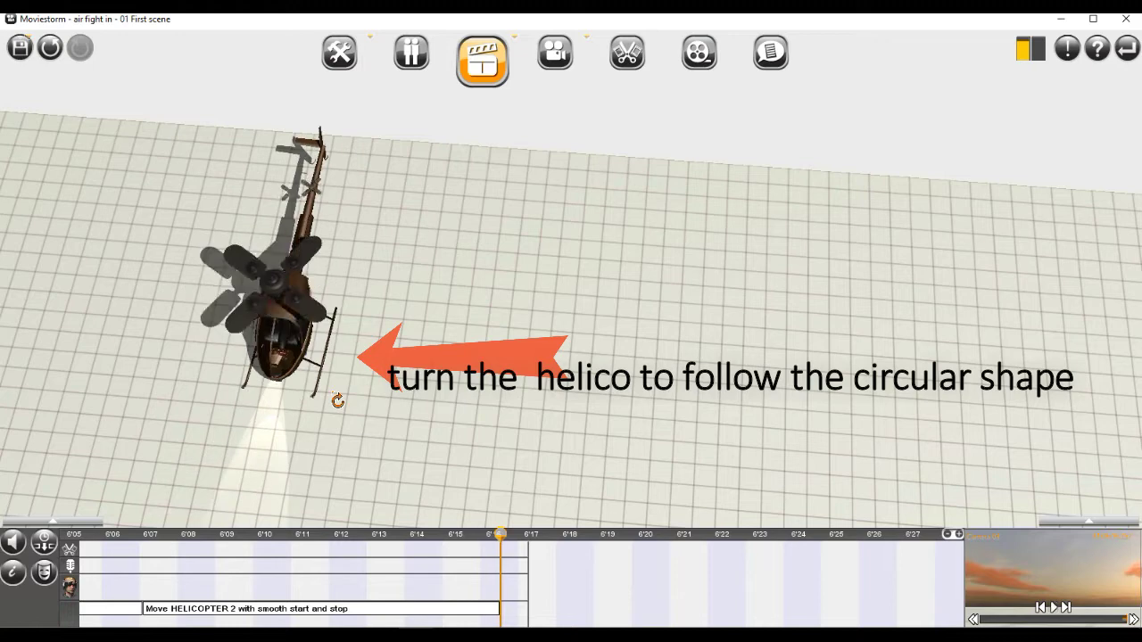
click(51, 49)
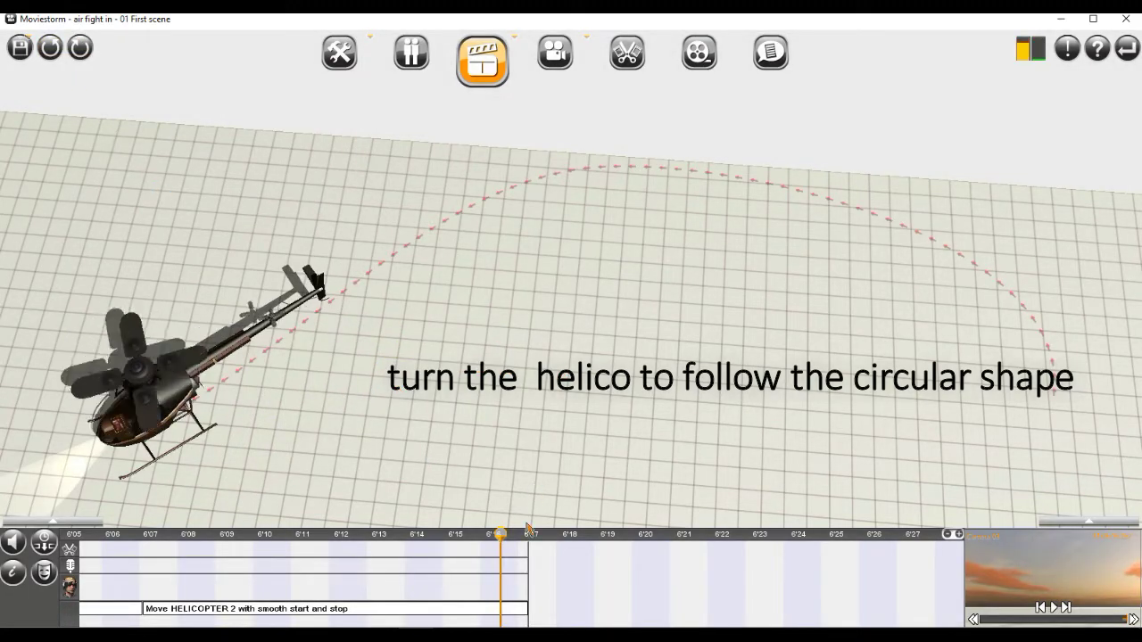
- Pull the middle of the helicopter's path outward past the grid's far edge at about 6'12.5 to enlarge the arc
click(505, 533)
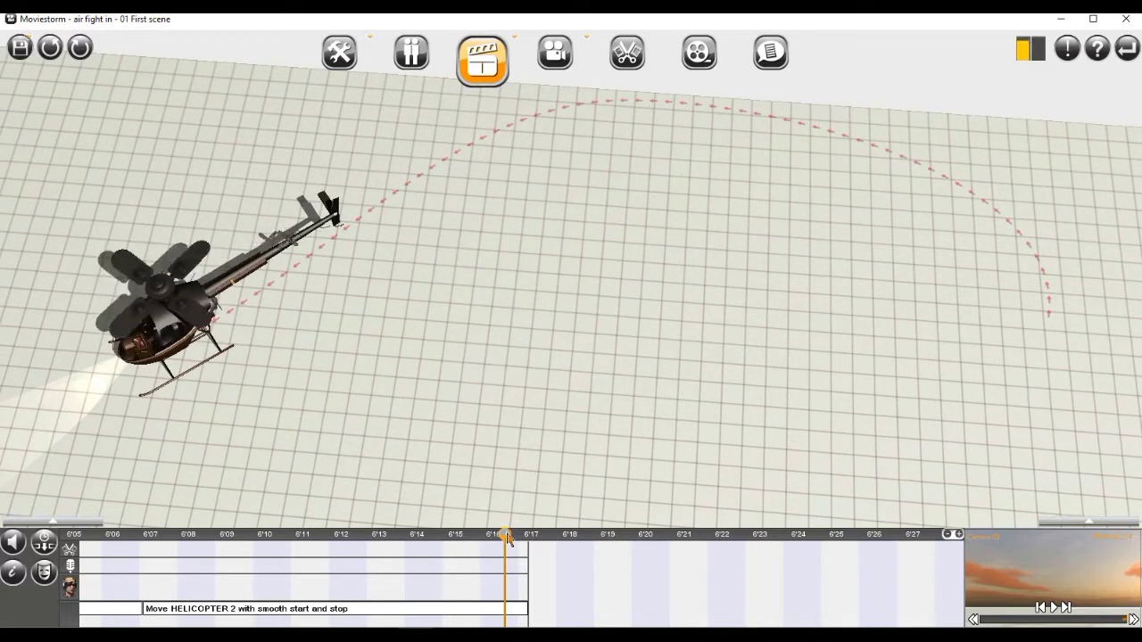
drag(505, 535, 363, 536)
right_drag(639, 323, 515, 230)
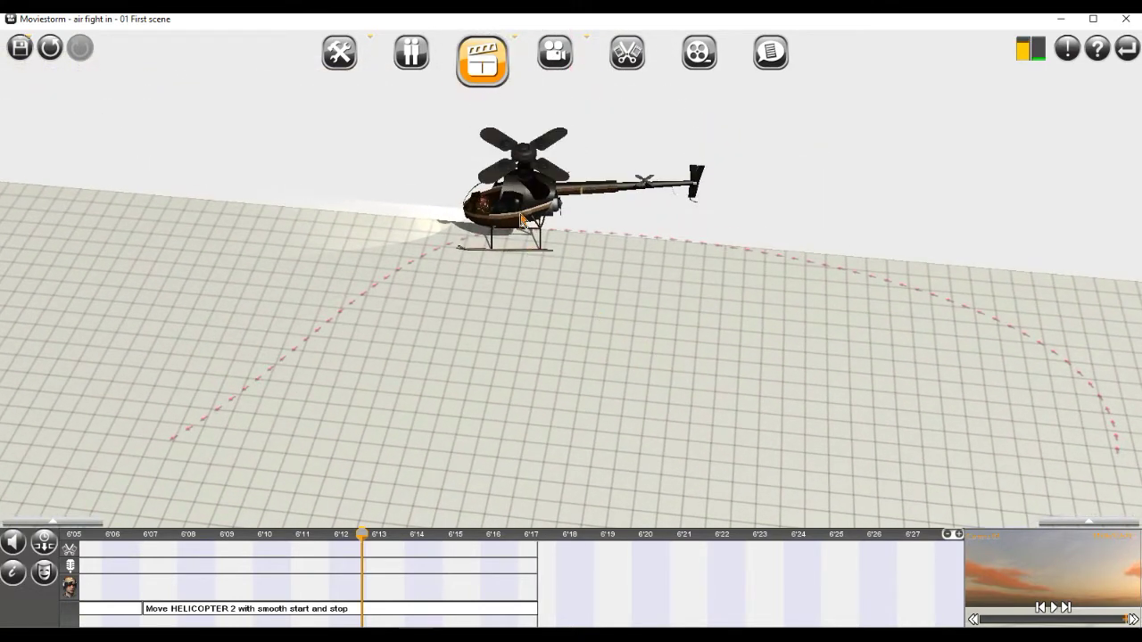
click(555, 209)
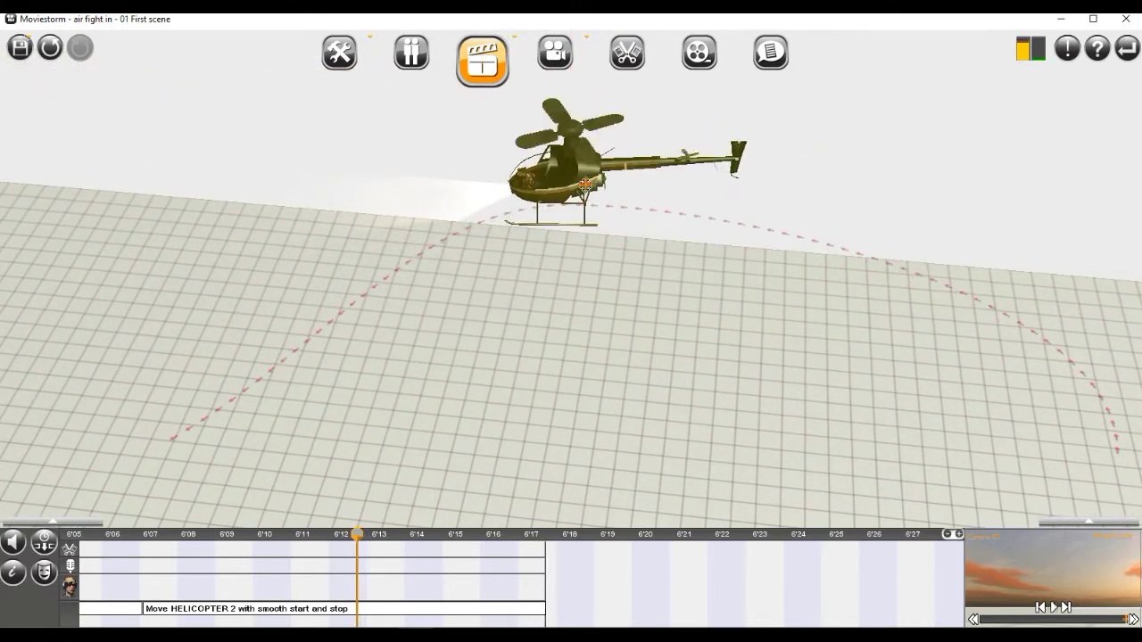
click(592, 181)
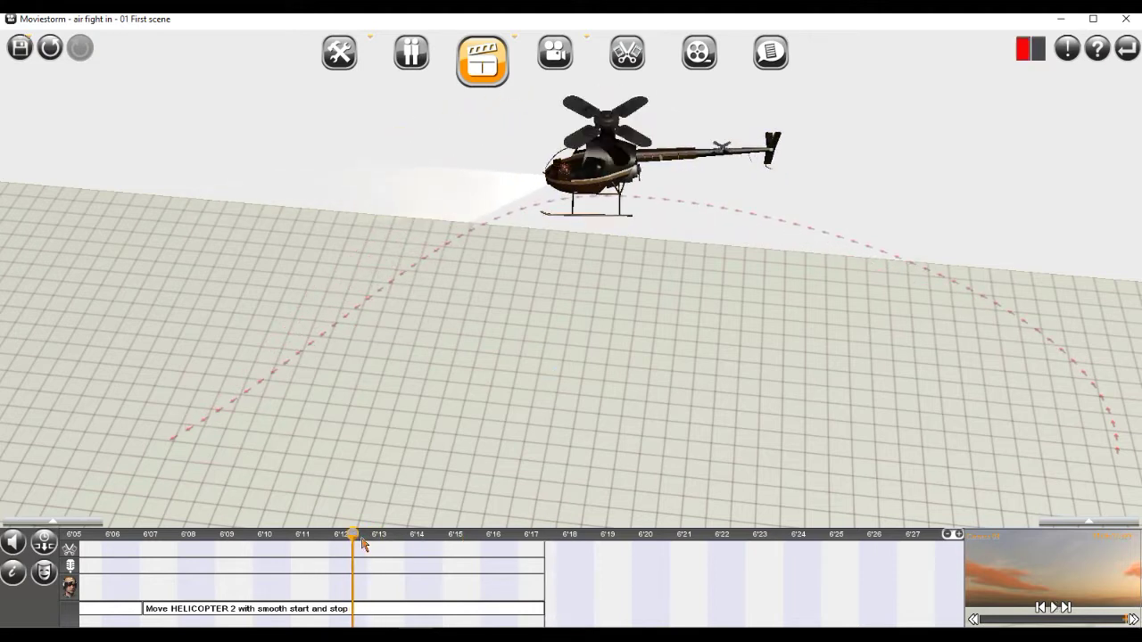
drag(354, 544, 373, 544)
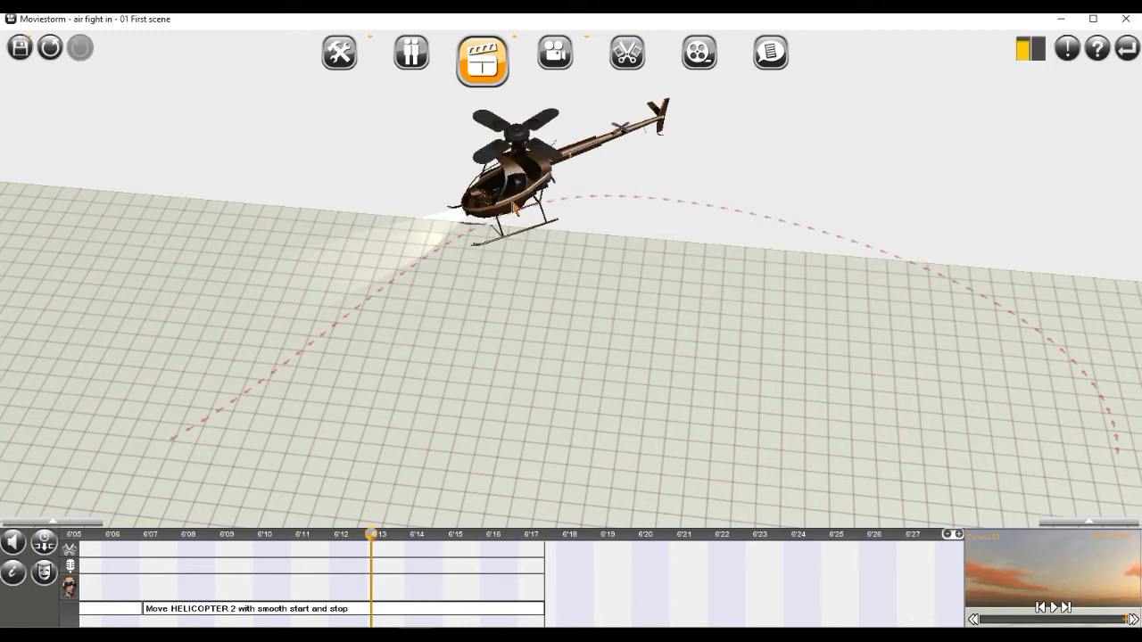
mouse_move(514, 207)
mouse_down()
mouse_move(643, 199)
mouse_move(580, 193)
mouse_up()
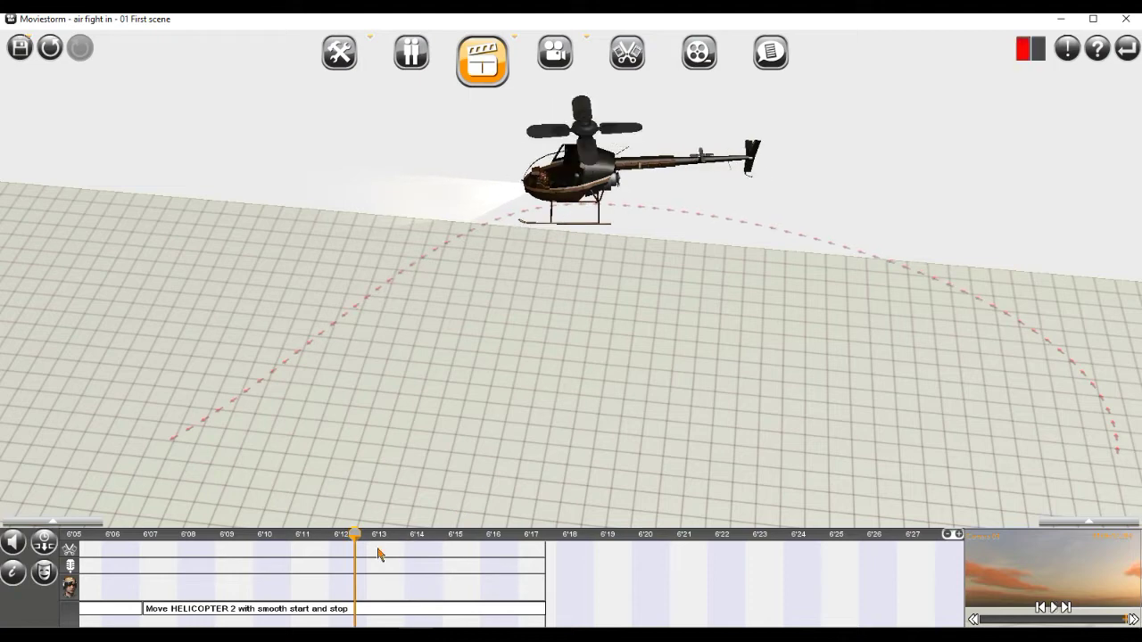
- Start a new movement at about 6'17.7, beyond the previous one, by moving the helicopter across the grid, ending at about 6'27
mouse_move(364, 543)
mouse_down()
mouse_move(541, 548)
mouse_move(553, 560)
mouse_move(557, 549)
mouse_up()
drag(548, 461, 559, 351)
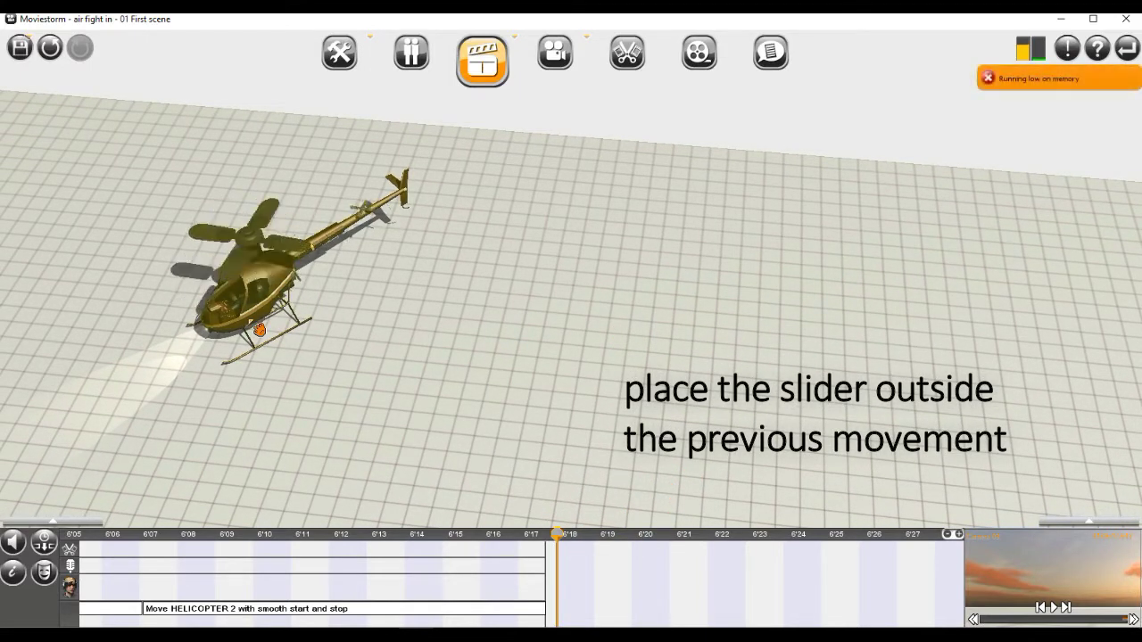
mouse_move(259, 330)
mouse_down()
mouse_move(319, 395)
mouse_move(543, 474)
mouse_move(949, 492)
mouse_move(1140, 515)
mouse_up()
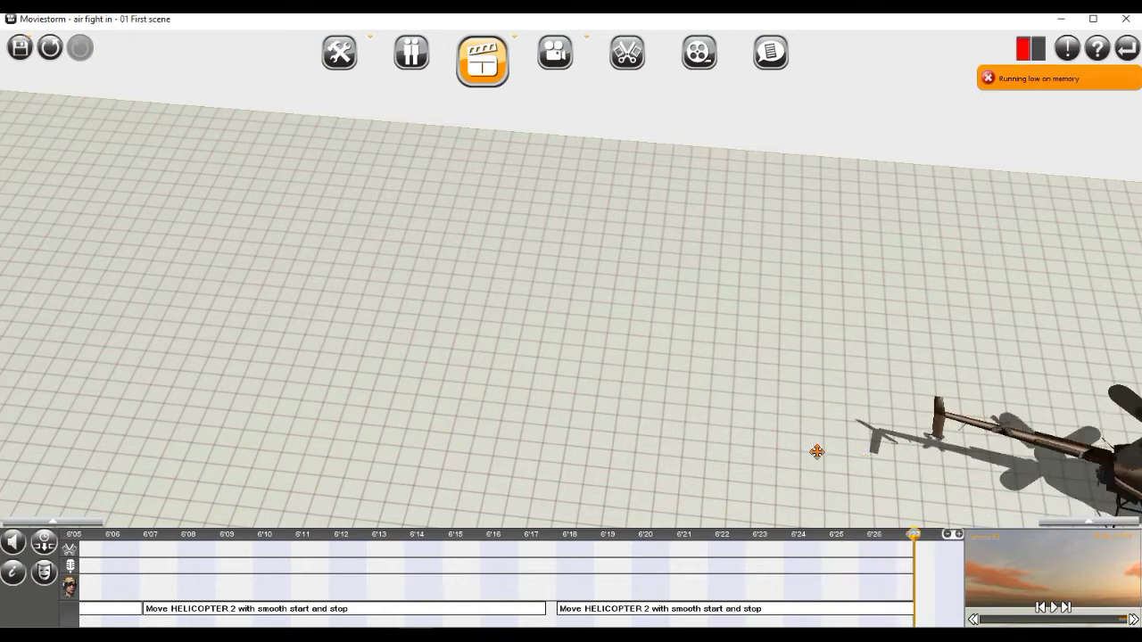
- With the slider inside the new movement at about 6'21.6, pull the helicopter outward to bend its path into the circle's other half
drag(913, 535, 708, 545)
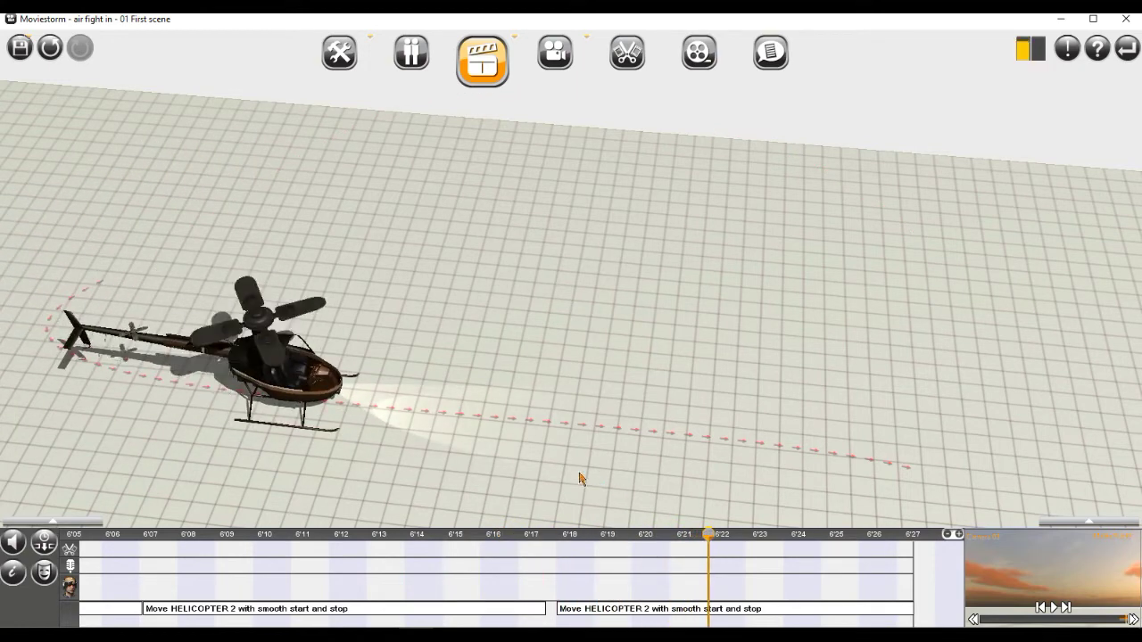
mouse_move(579, 480)
right_down()
mouse_move(609, 413)
mouse_move(574, 438)
mouse_move(575, 455)
mouse_move(667, 393)
right_up()
scroll(575, 455, up, 3)
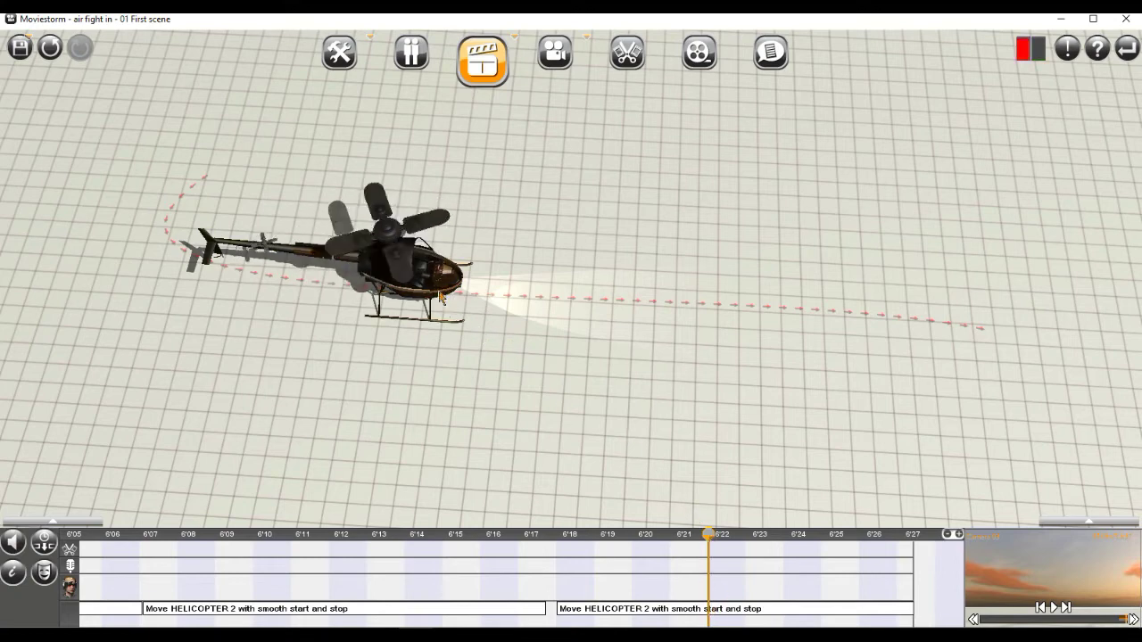
mouse_move(446, 290)
mouse_down()
mouse_move(464, 287)
mouse_move(523, 383)
mouse_move(539, 446)
mouse_move(578, 507)
mouse_up()
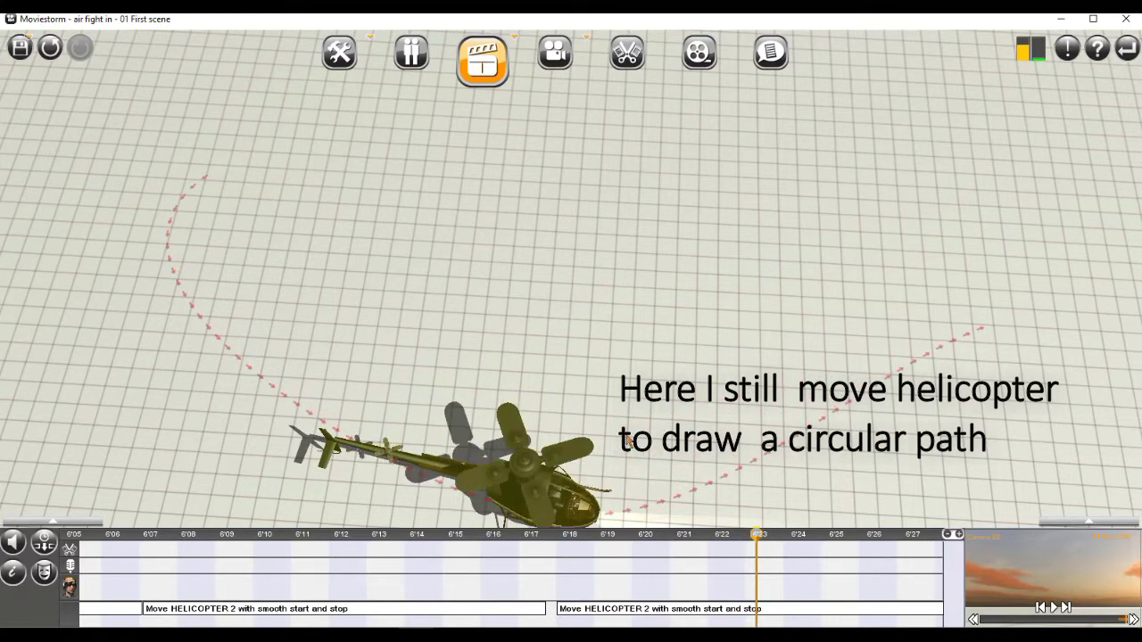
- Shift the last movement earlier on the timeline to meet the previous one and close the gap between them
scroll(595, 368, up, 2)
drag(595, 364, 284, 256)
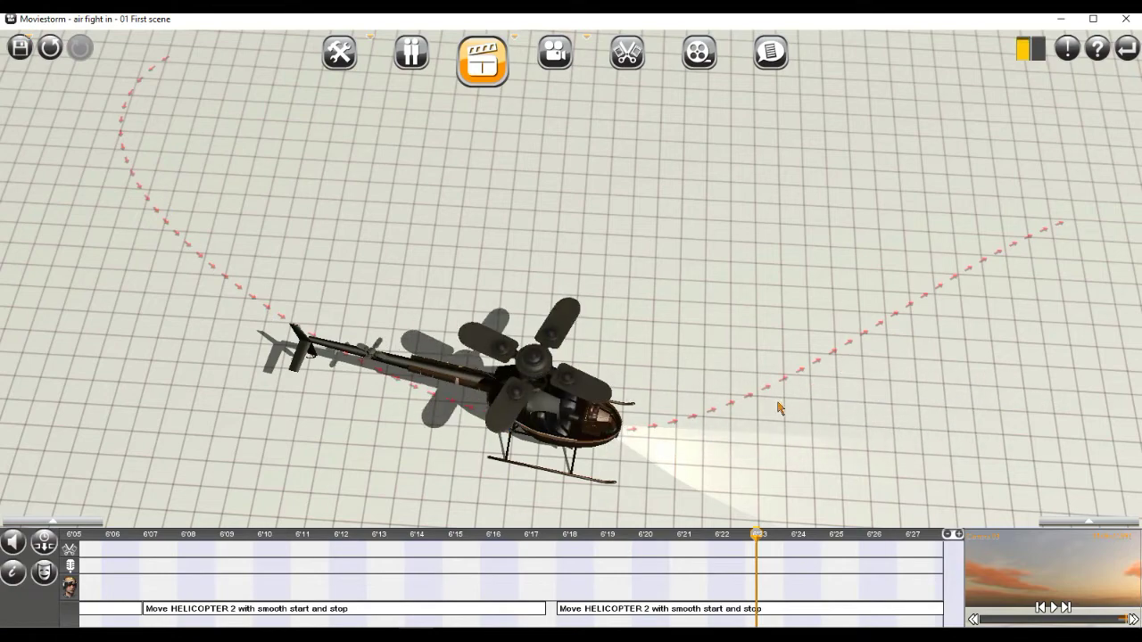
scroll(733, 446, down, 3)
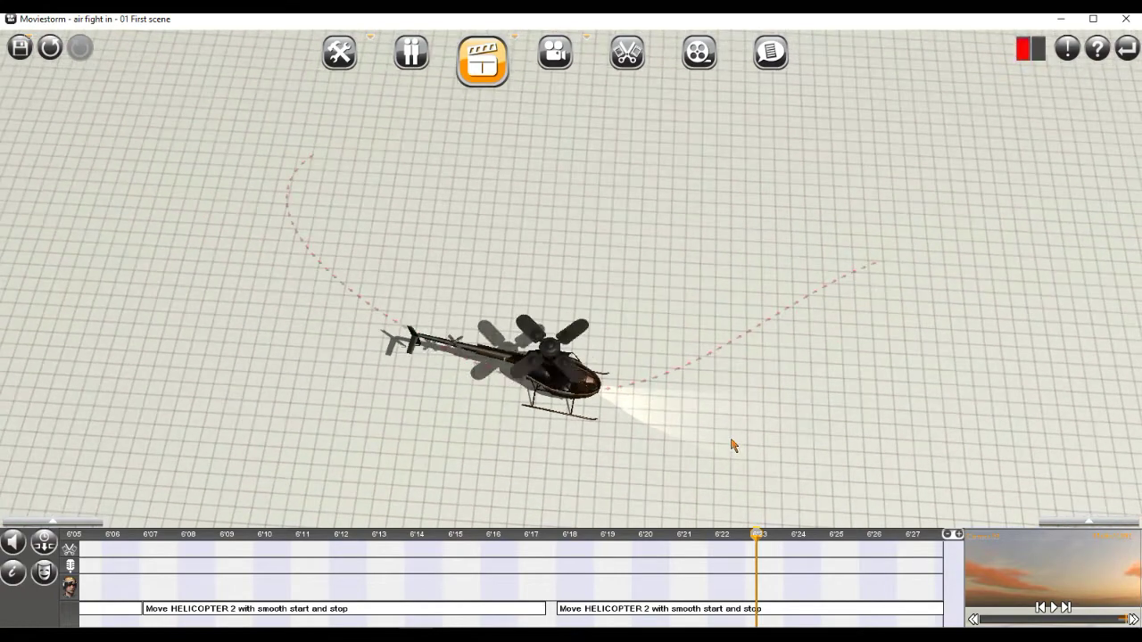
scroll(732, 440, down, 1)
right_drag(720, 436, 653, 433)
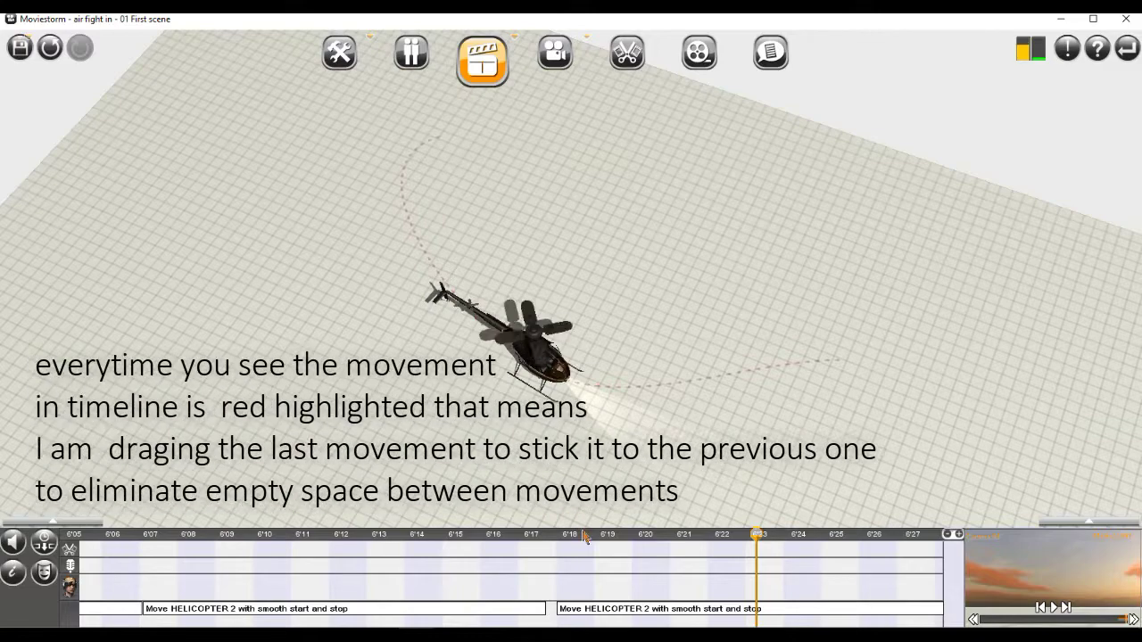
drag(621, 603, 597, 603)
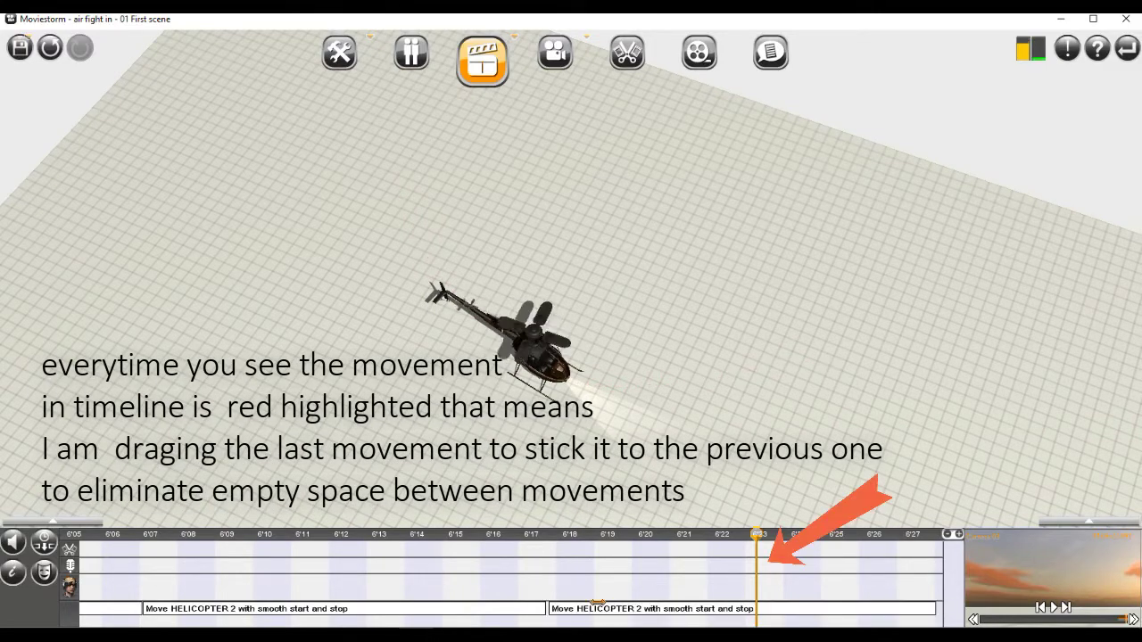
- Scrub through and play the joined movements from about 6'07 to review the helicopter's circular path from several angles
scroll(438, 576, down, 1)
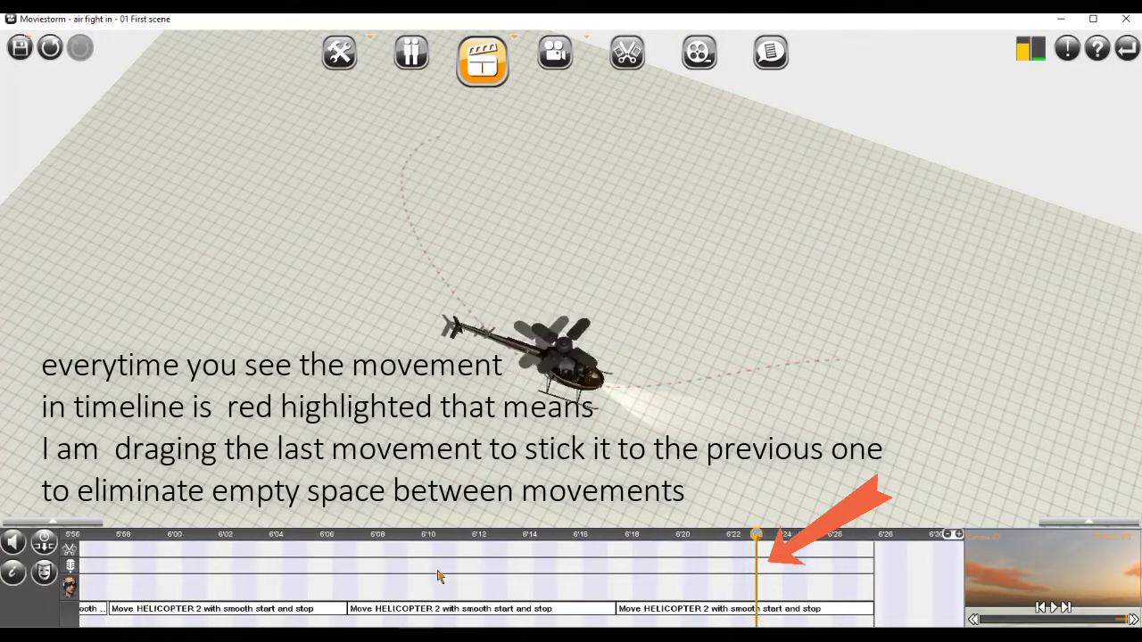
drag(361, 536, 487, 539)
drag(558, 544, 783, 546)
right_drag(538, 479, 545, 296)
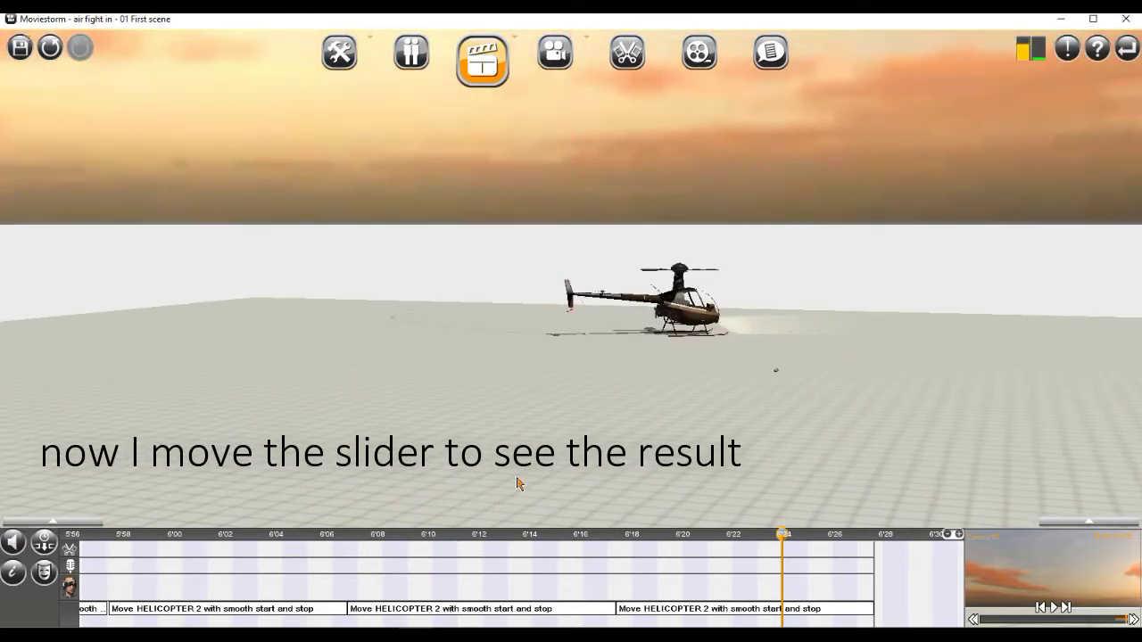
scroll(518, 483, up, 5)
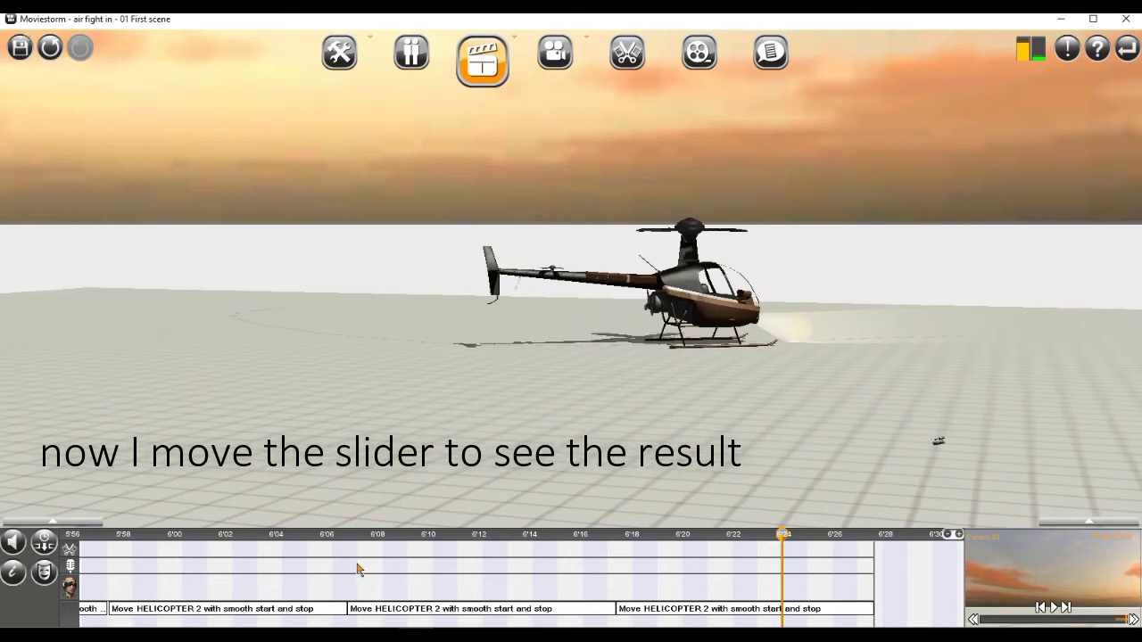
click(355, 535)
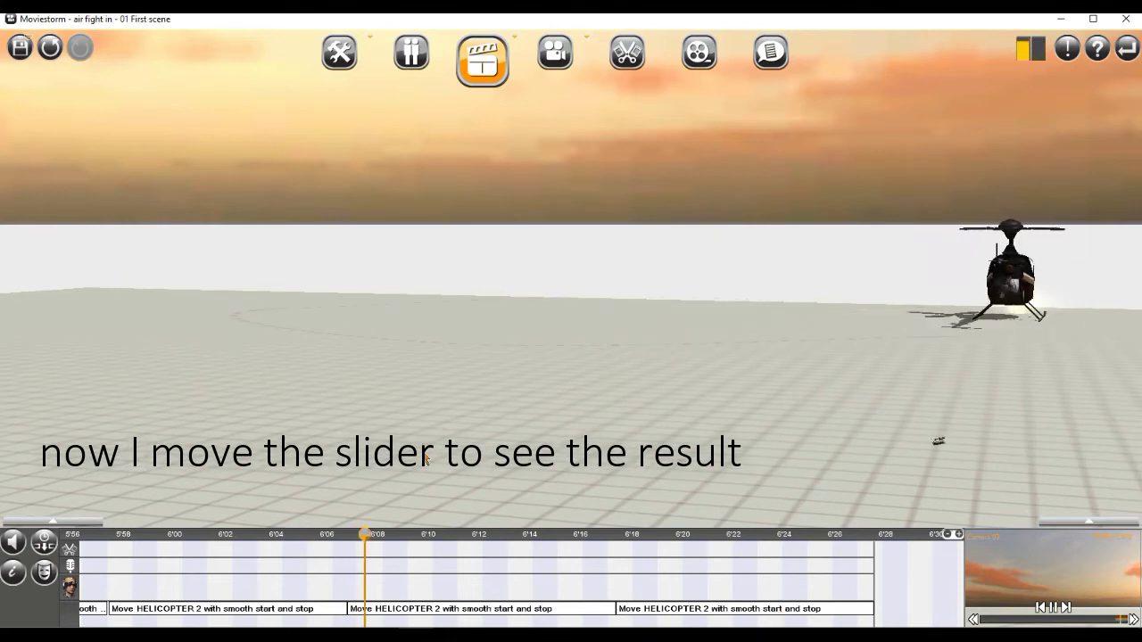
right_drag(427, 458, 195, 347)
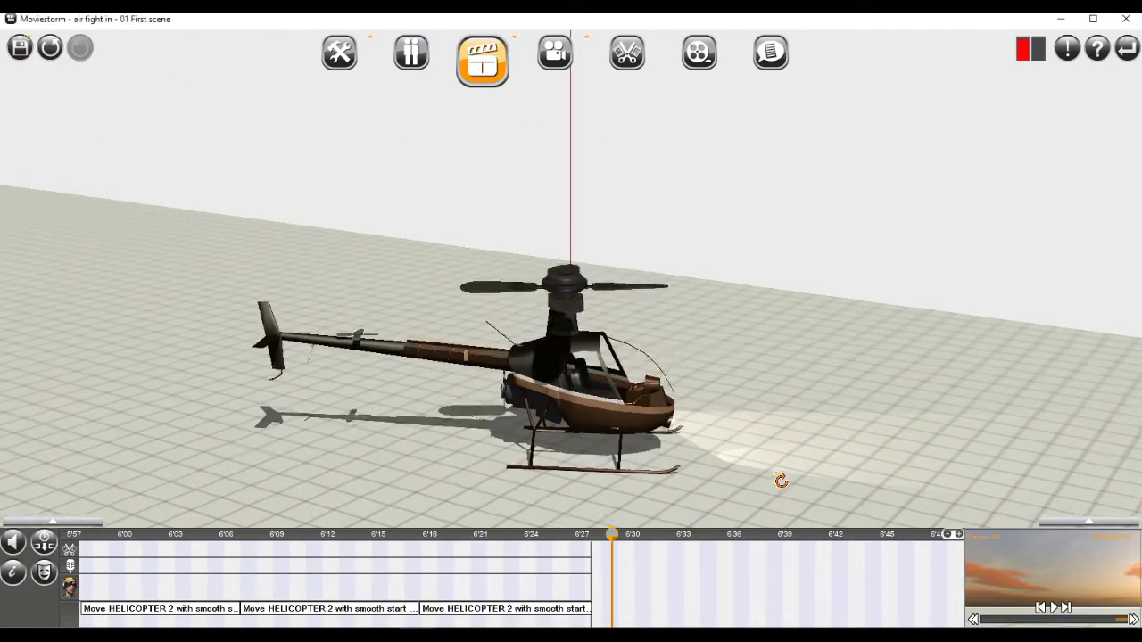
- Start a new movement at about 6'28.5 by lifting and turning the helicopter and moving it across the grid, and preview it
drag(777, 476, 765, 442)
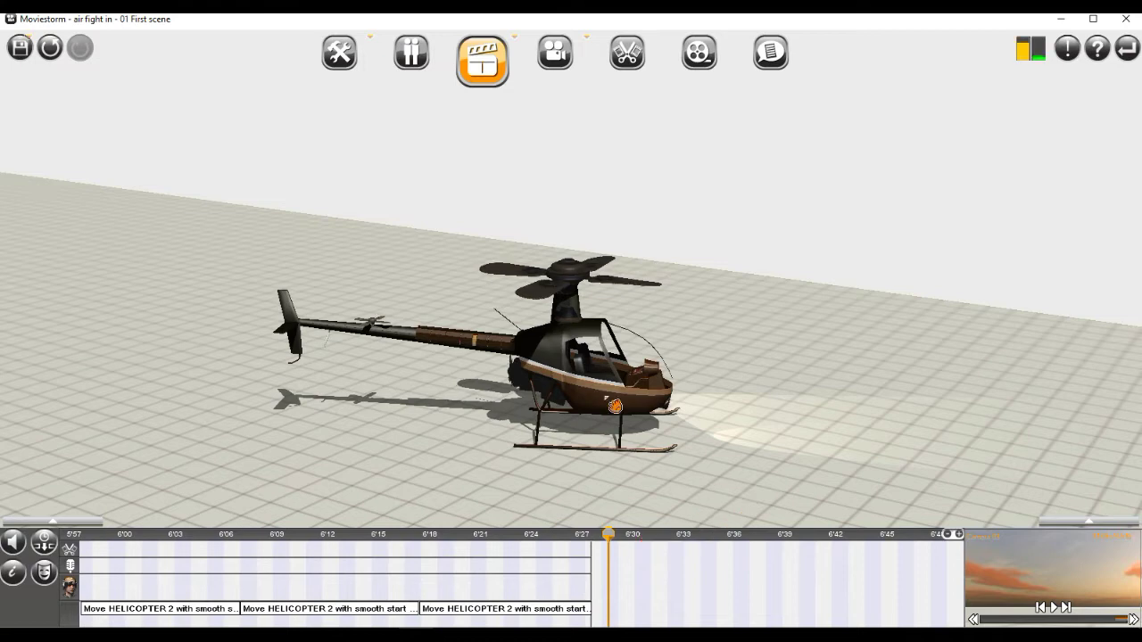
key(space)
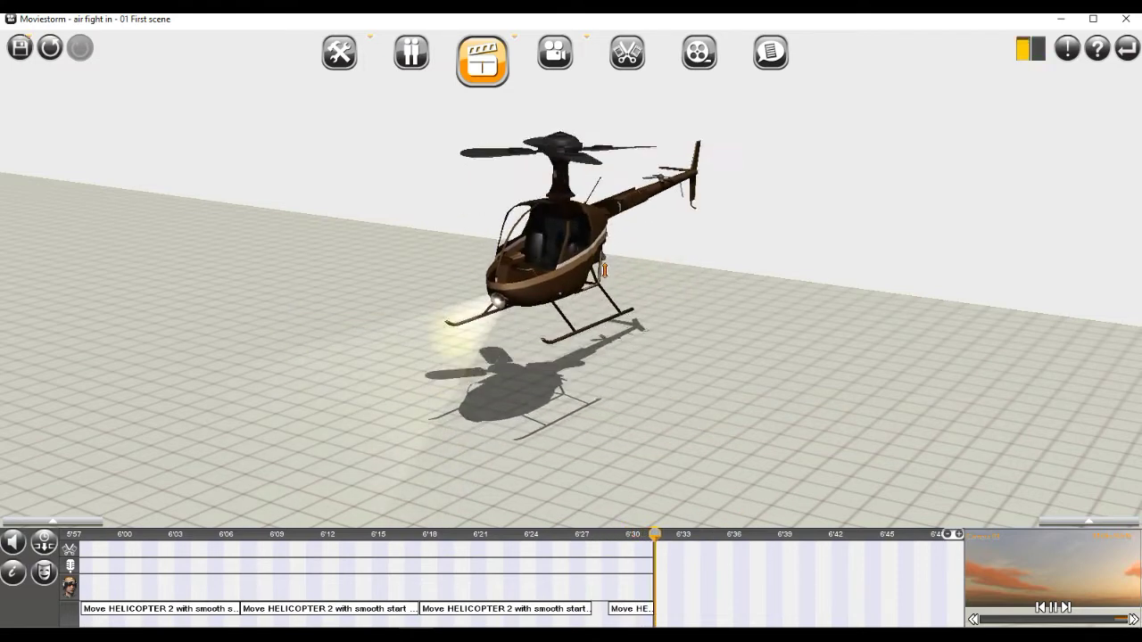
drag(604, 270, 604, 261)
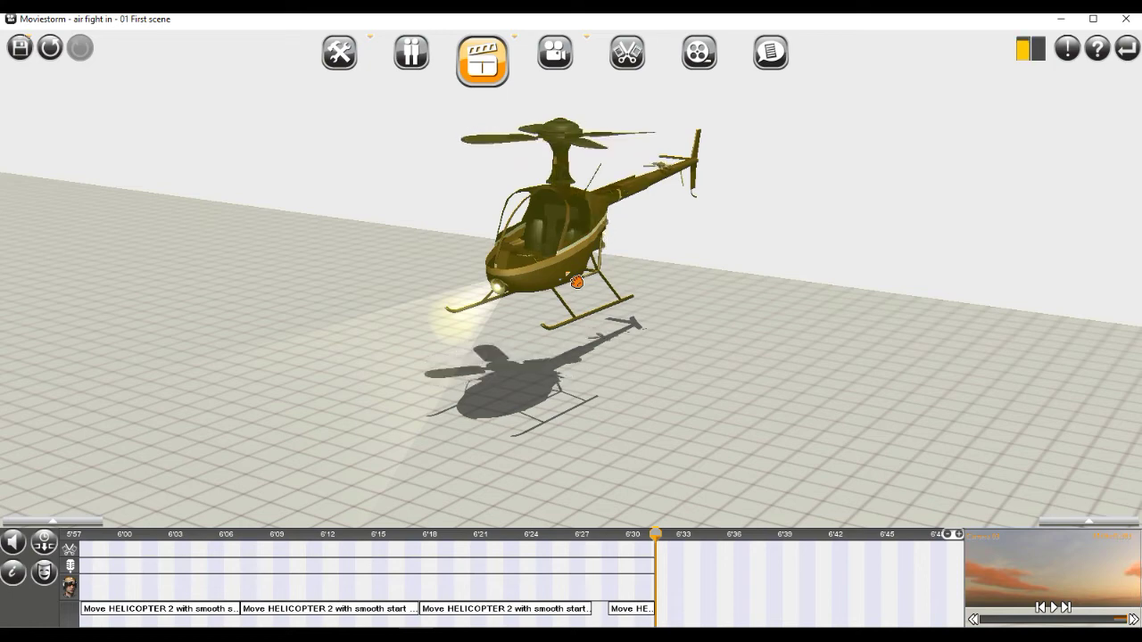
drag(596, 269, 859, 273)
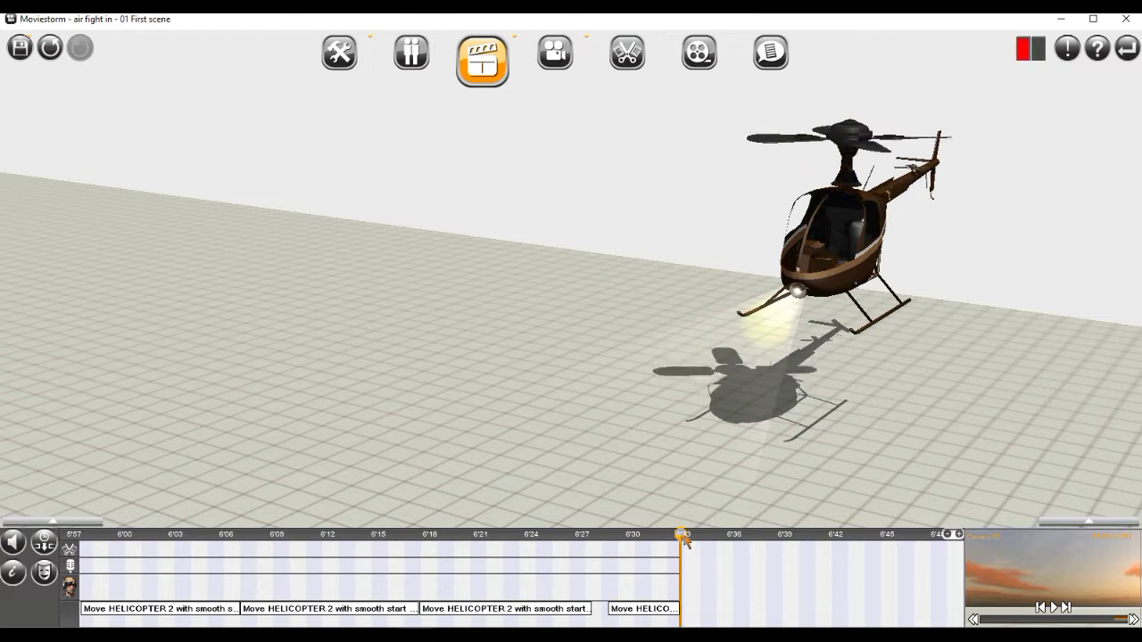
drag(661, 535, 610, 546)
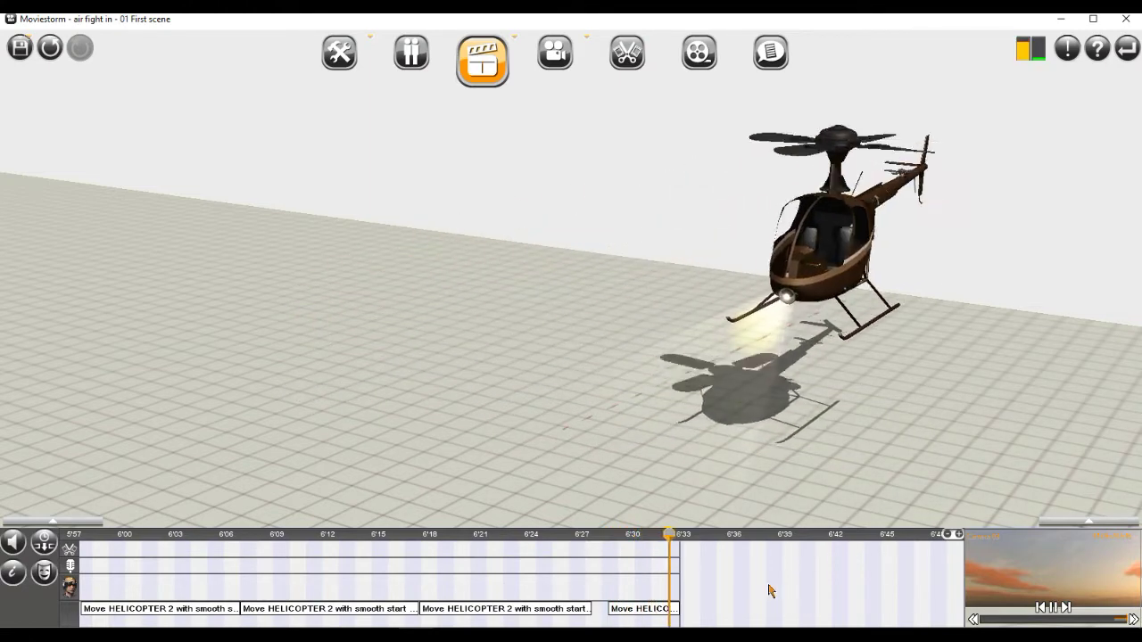
click(612, 536)
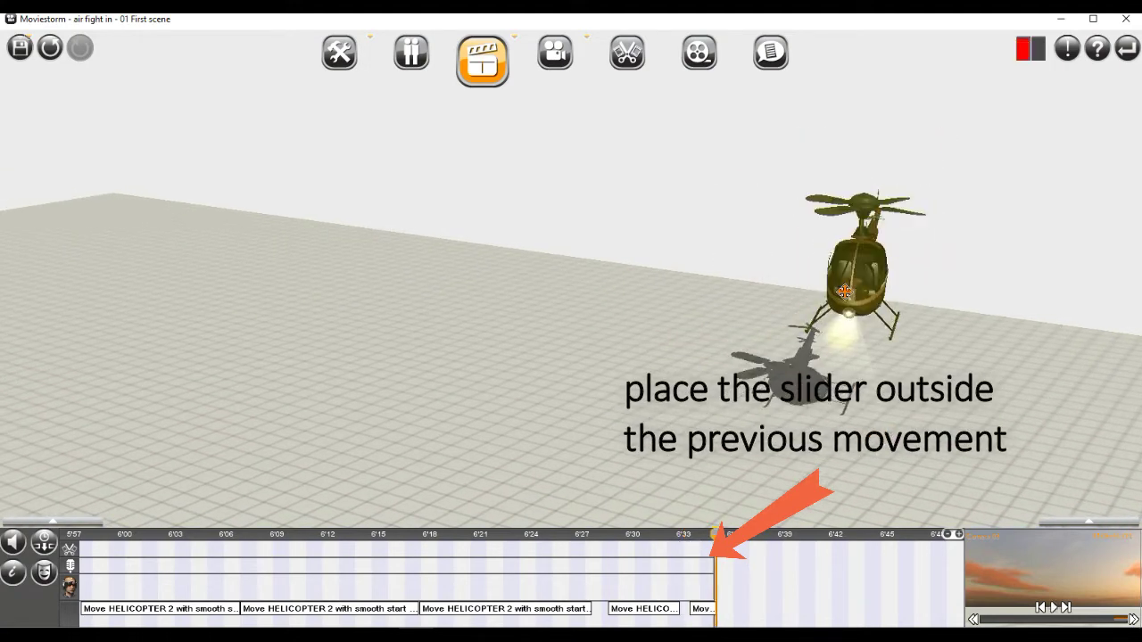
- Move the helicopter forward over the grid in another movement starting at about 6'33.3, and join it to the previous movement
drag(799, 308, 495, 437)
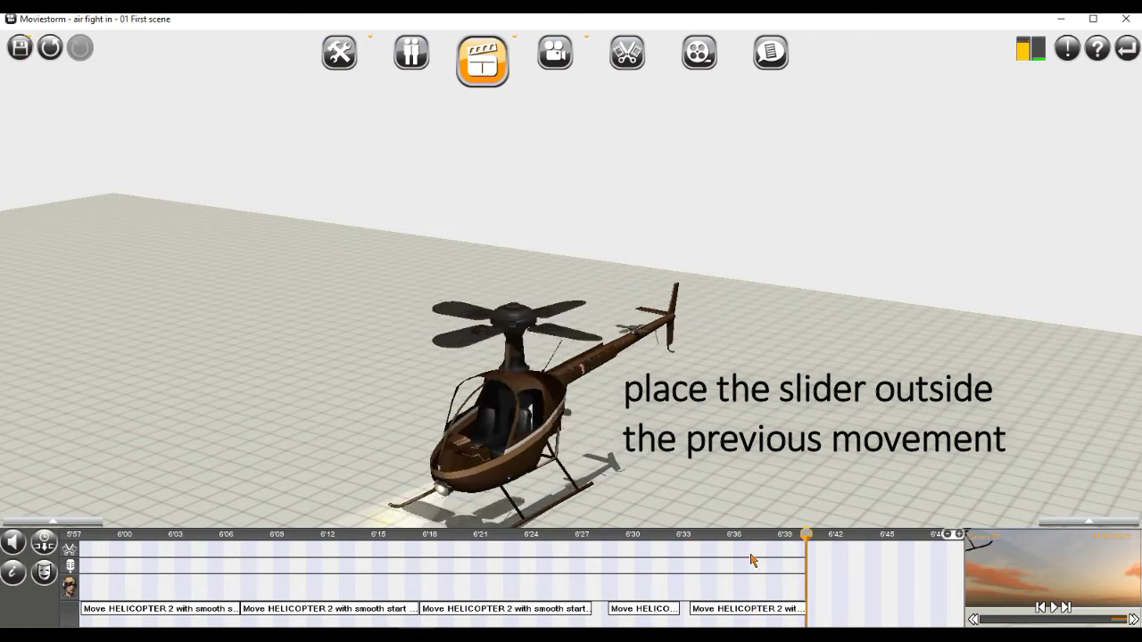
drag(736, 537, 666, 556)
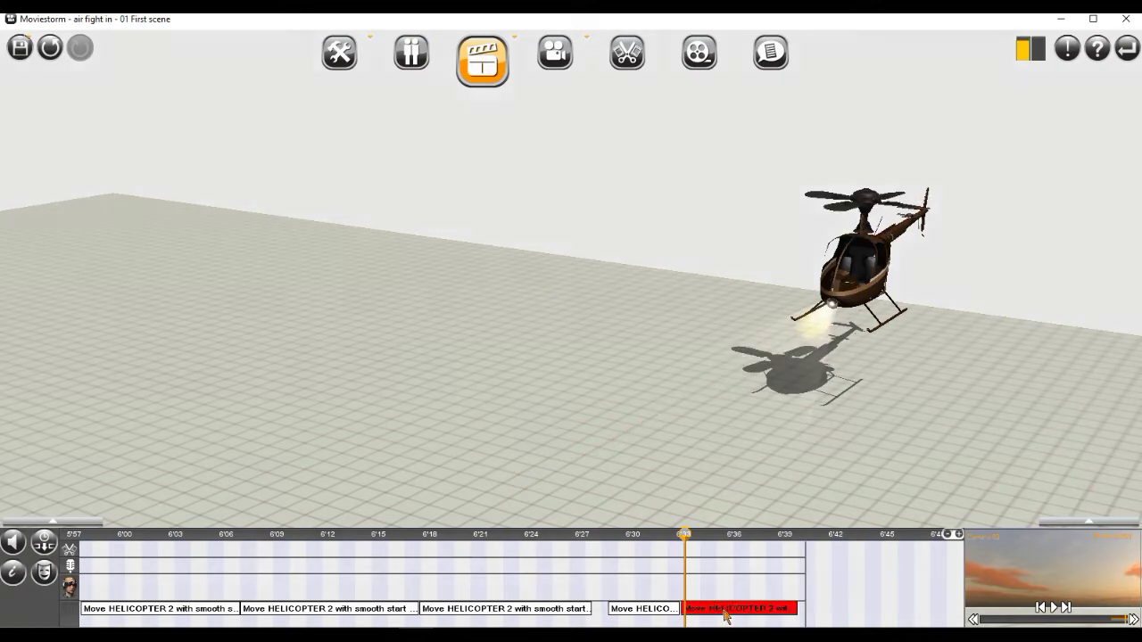
drag(724, 611, 725, 611)
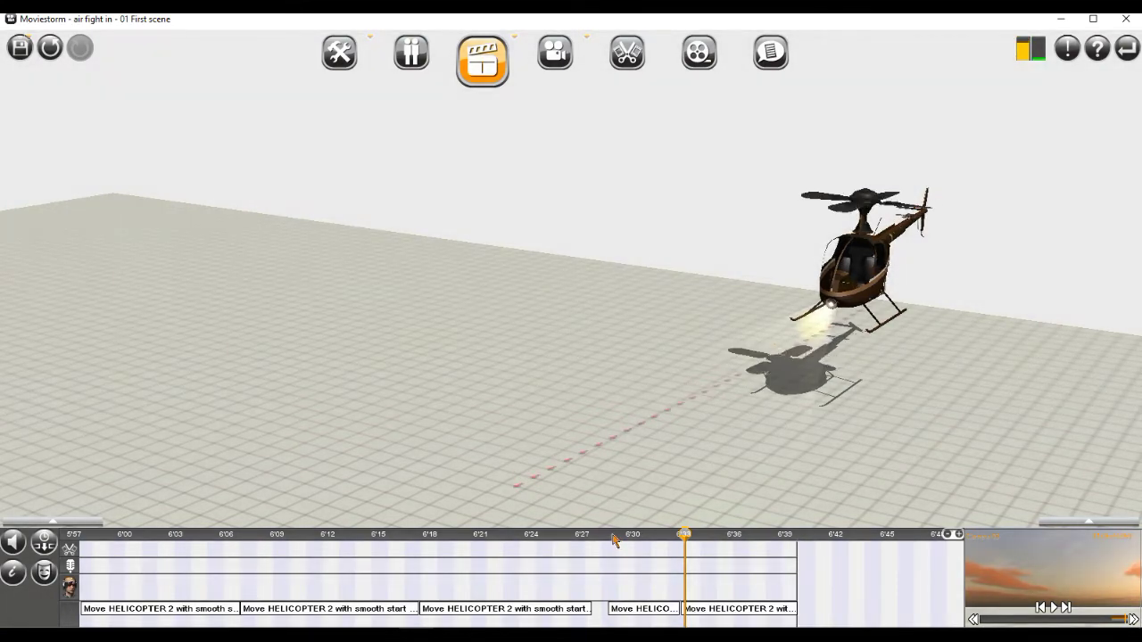
- Reshape the last movement to end at about 6'38.2 with the helicopter raised higher above the grid, and scrub through the climb
click(612, 537)
drag(623, 540, 803, 536)
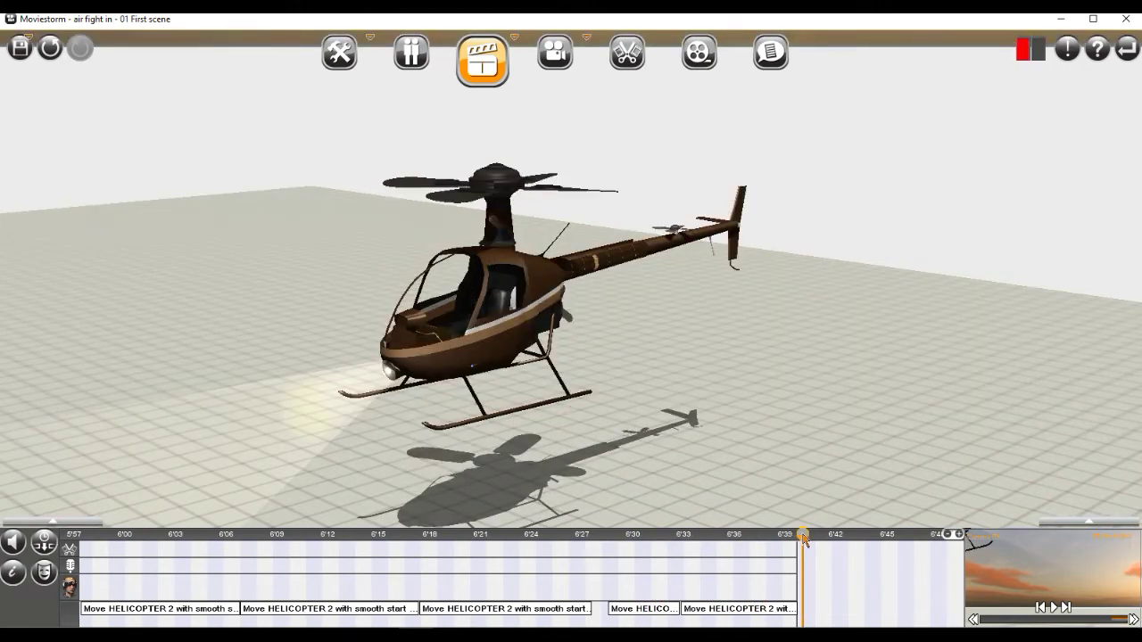
click(737, 536)
mouse_move(740, 538)
mouse_down()
mouse_move(710, 539)
mouse_move(746, 538)
mouse_up()
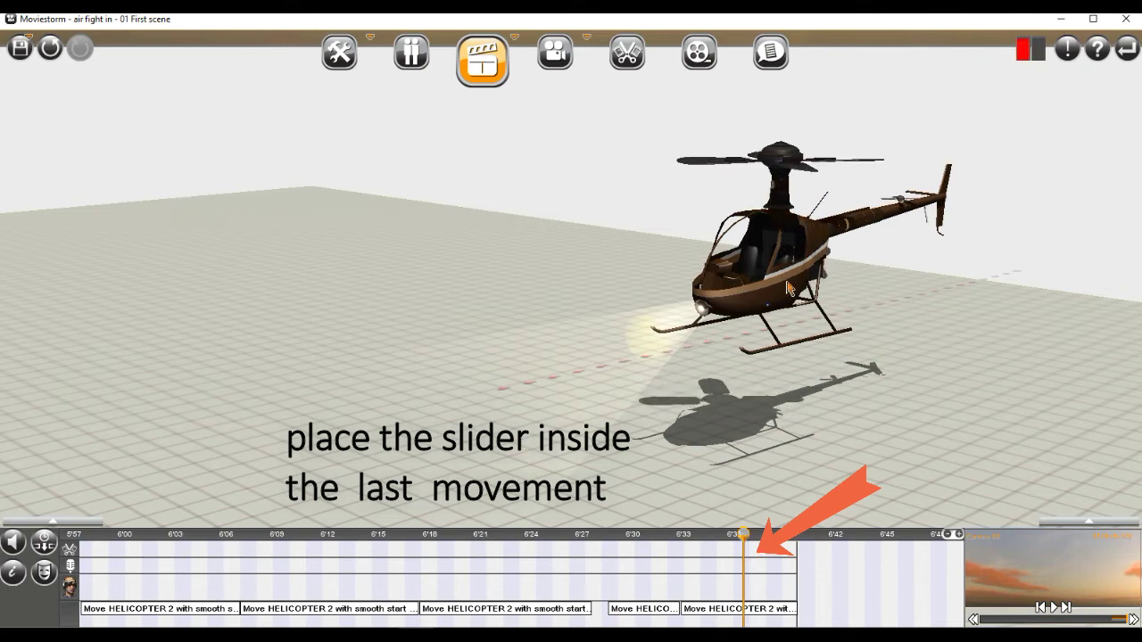
drag(784, 293, 748, 151)
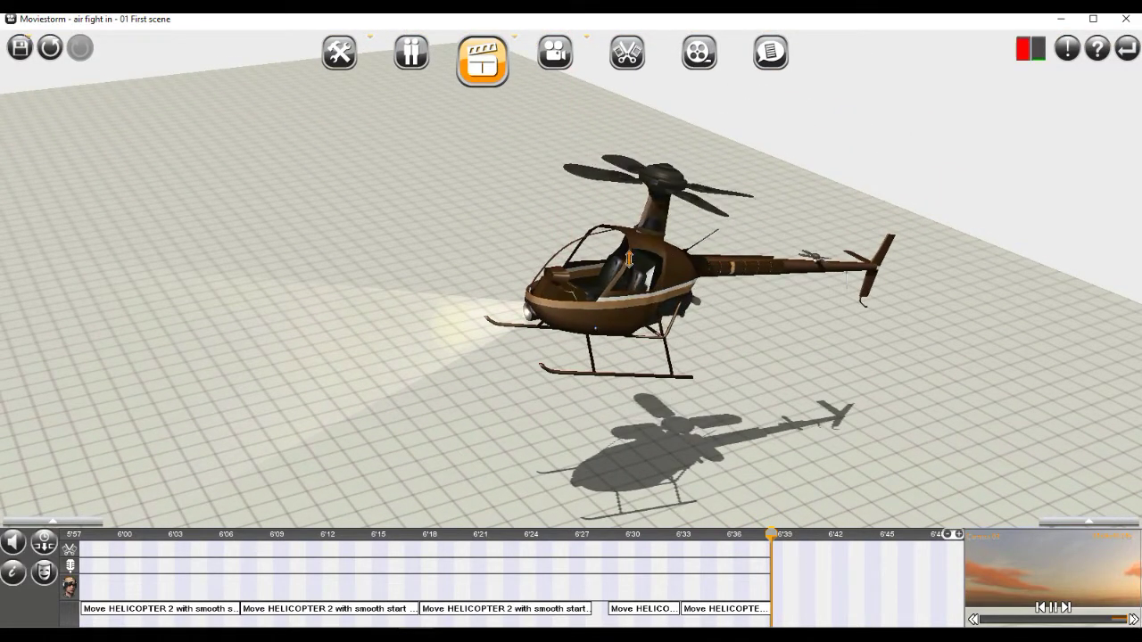
drag(629, 259, 629, 187)
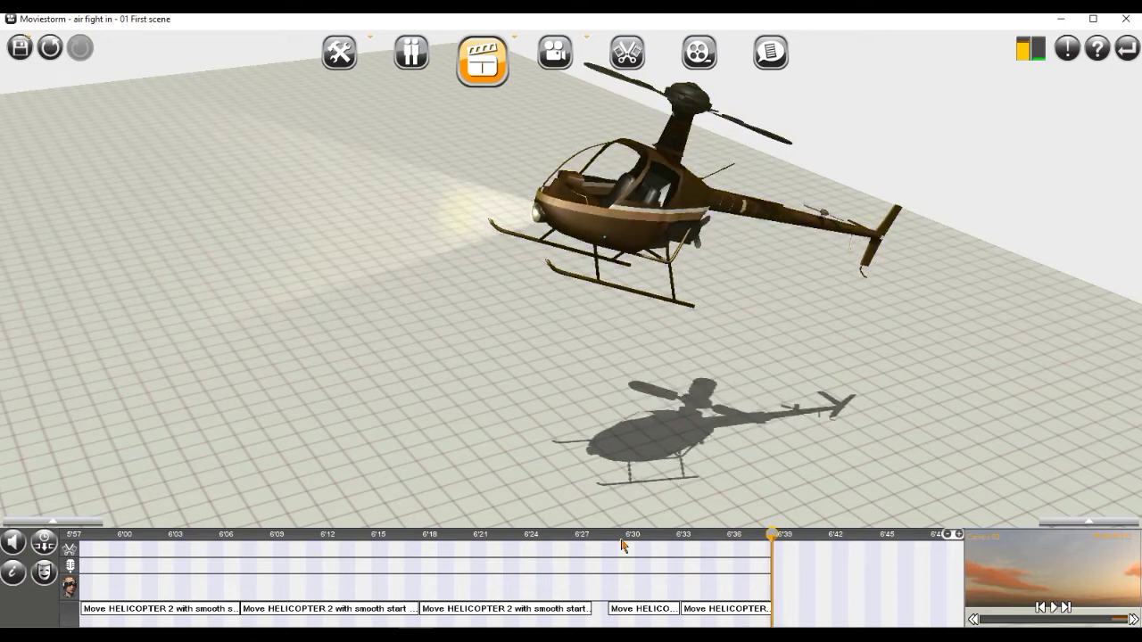
drag(622, 546, 772, 541)
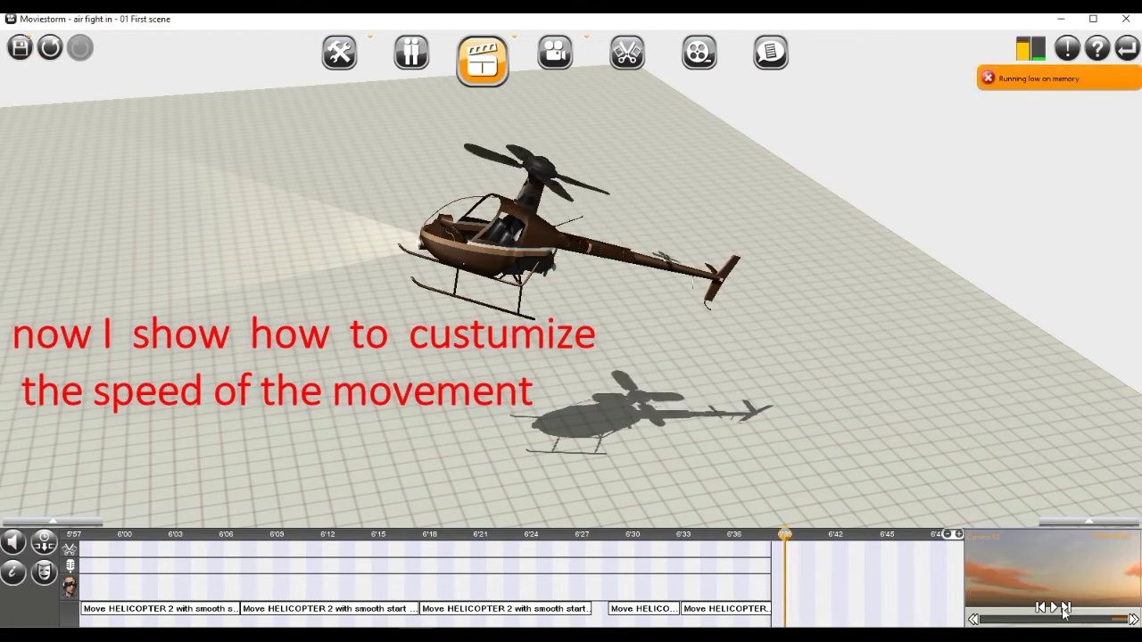
- Shorten the last movement to end at about 6'33.8 for a faster flight, and scrub through it to check the speed
scroll(1064, 610, up, 2)
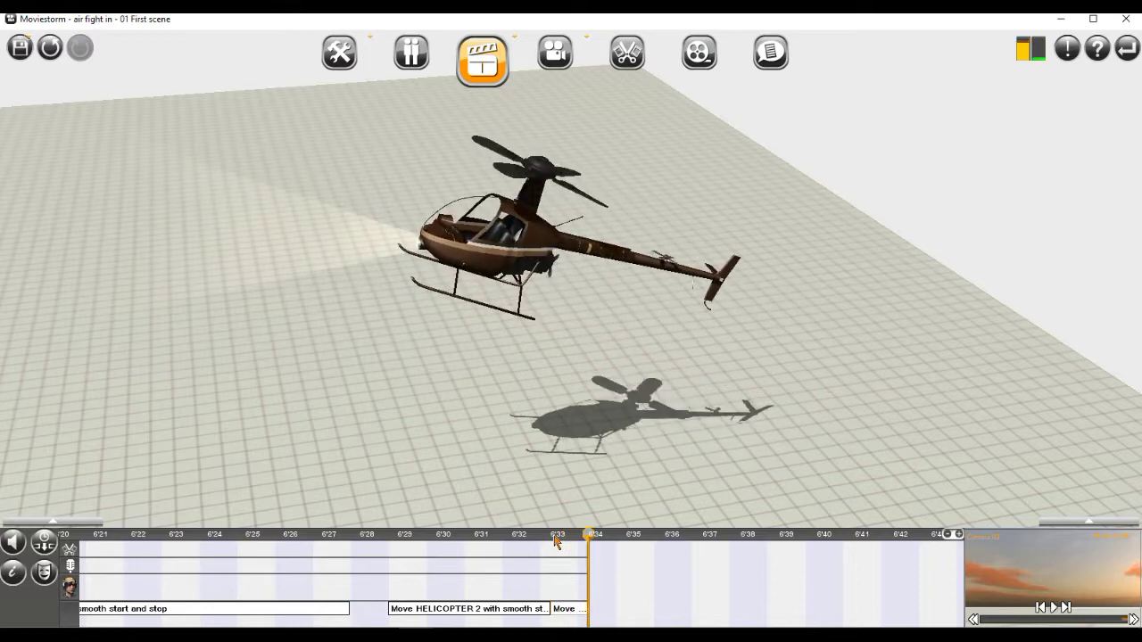
click(555, 541)
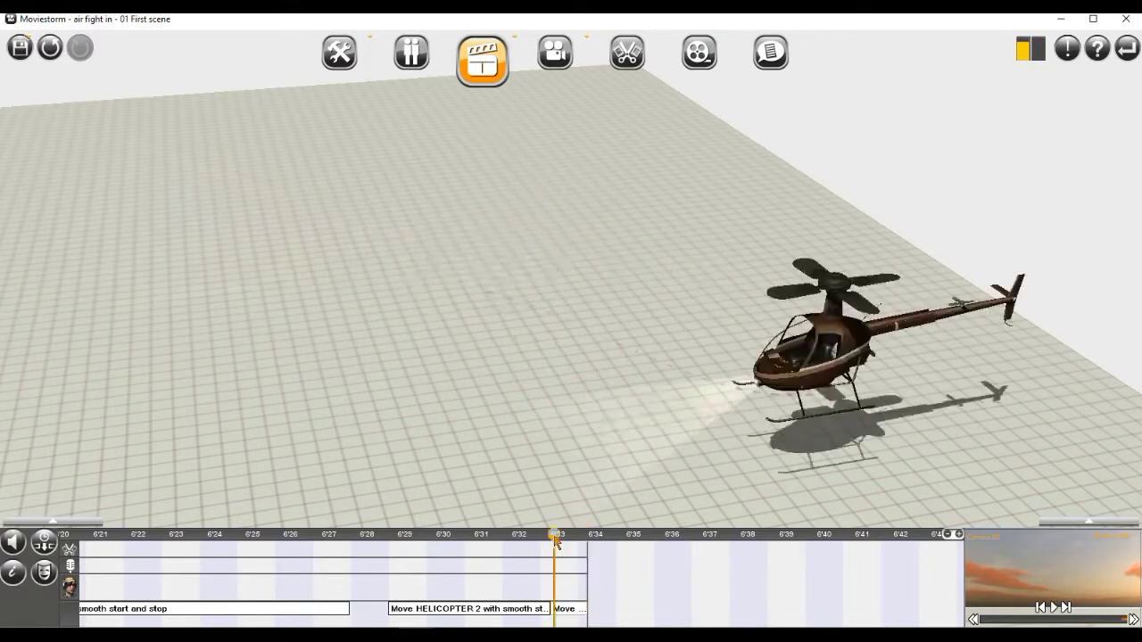
drag(555, 541, 647, 572)
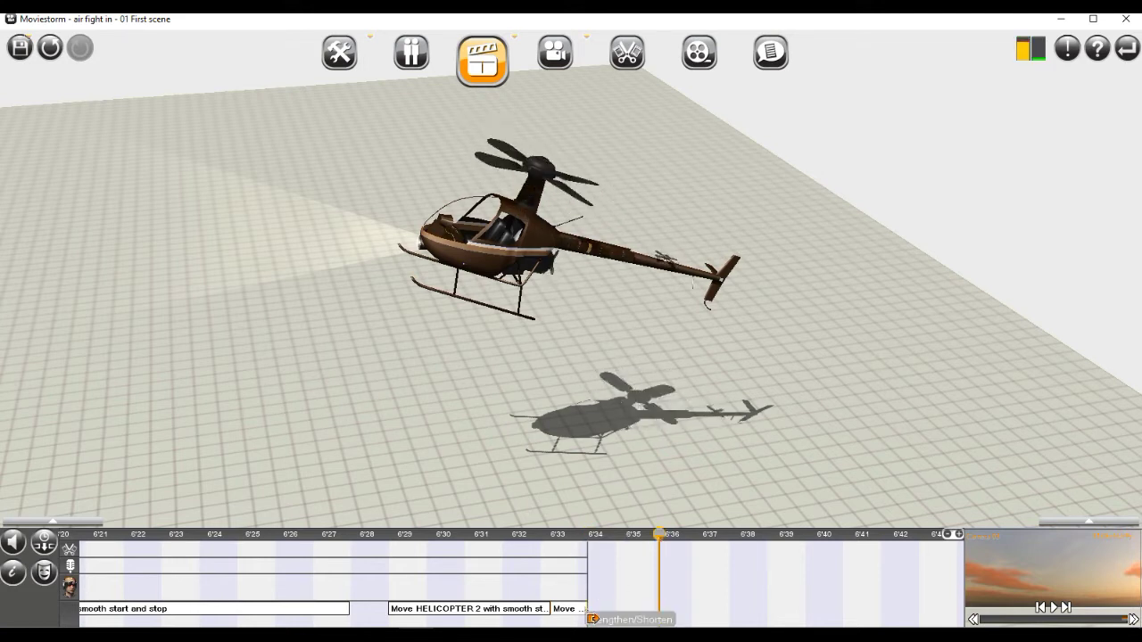
- Lengthen the last movement to end at about 6'43.8 for a slower flight, and preview it on the timeline
drag(748, 610, 905, 611)
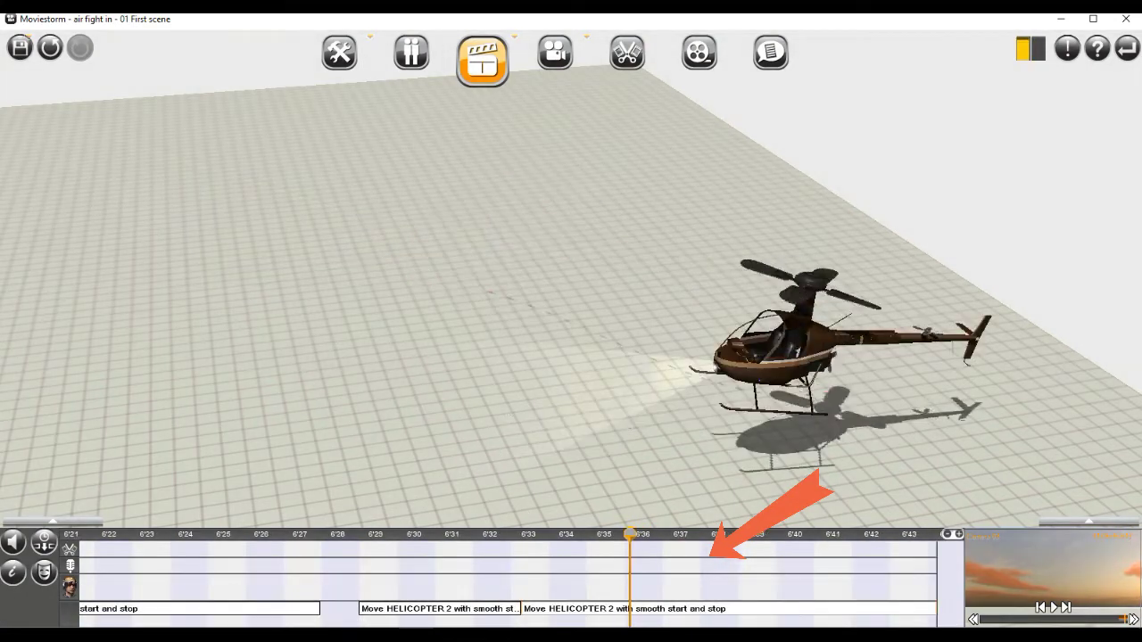
click(527, 536)
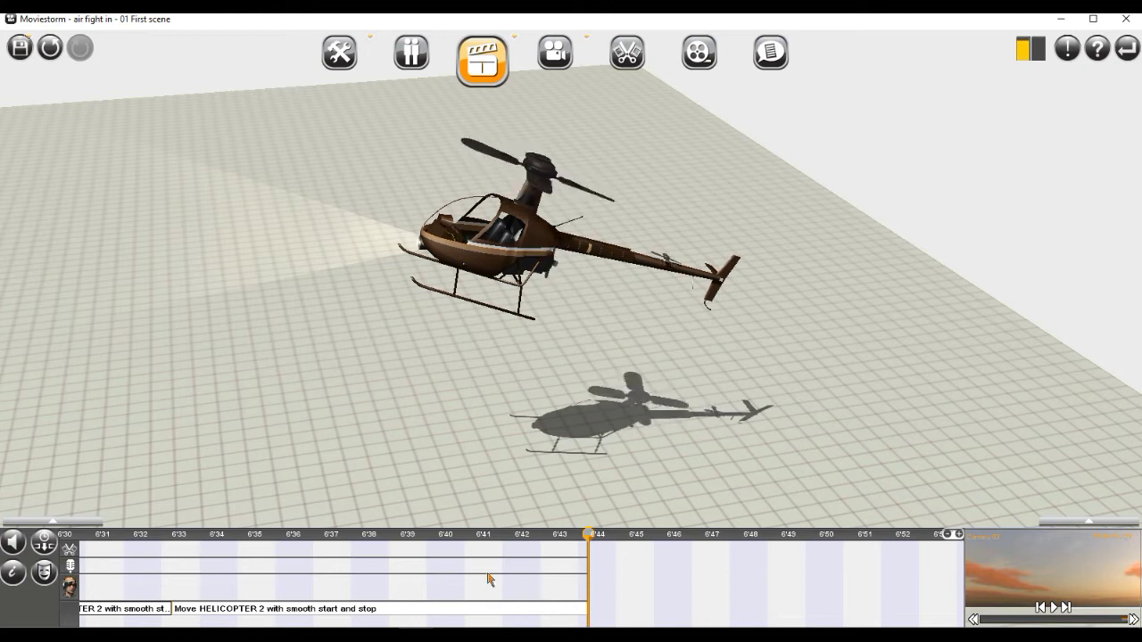
drag(489, 580, 689, 581)
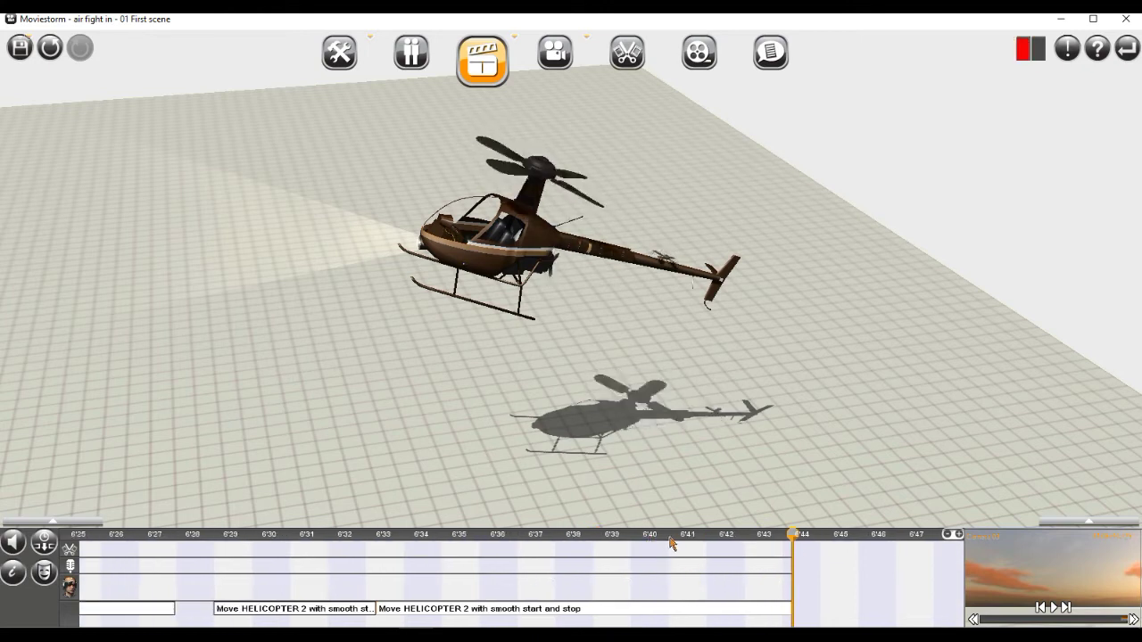
click(671, 537)
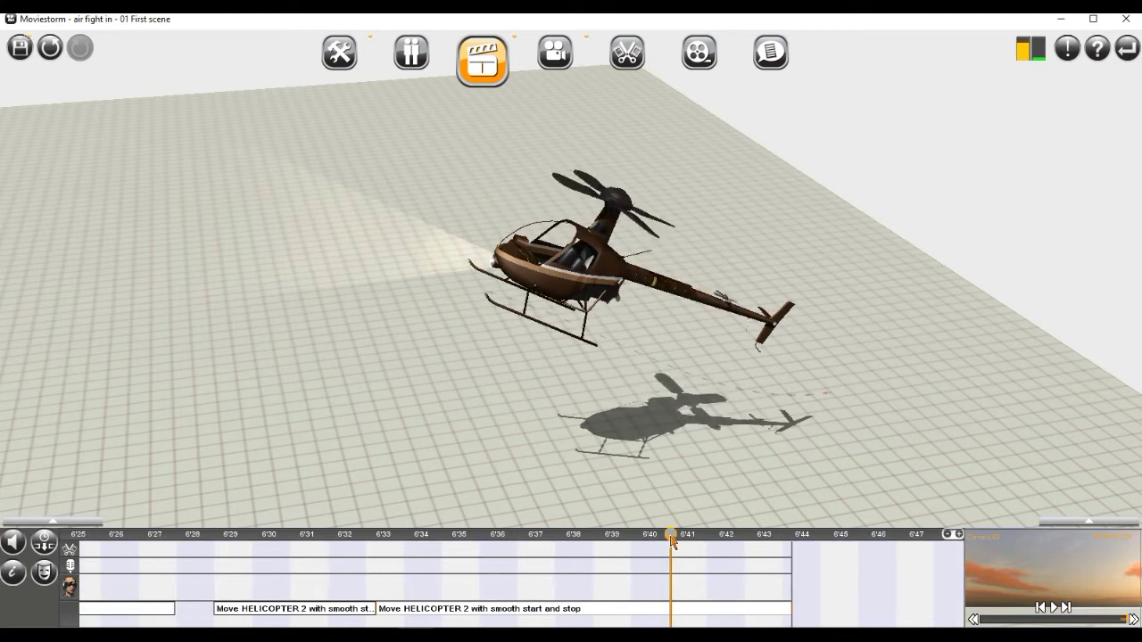
- Change the last helicopter movement to constant speed and play it back from about 6'33 to check the motion
right_click(593, 610)
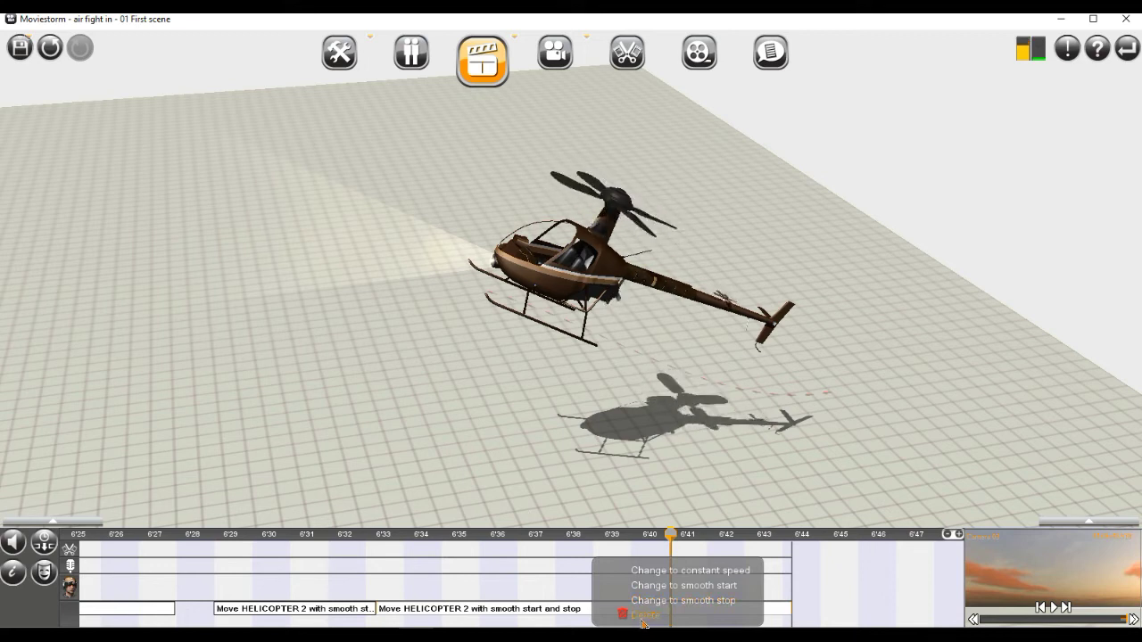
click(652, 574)
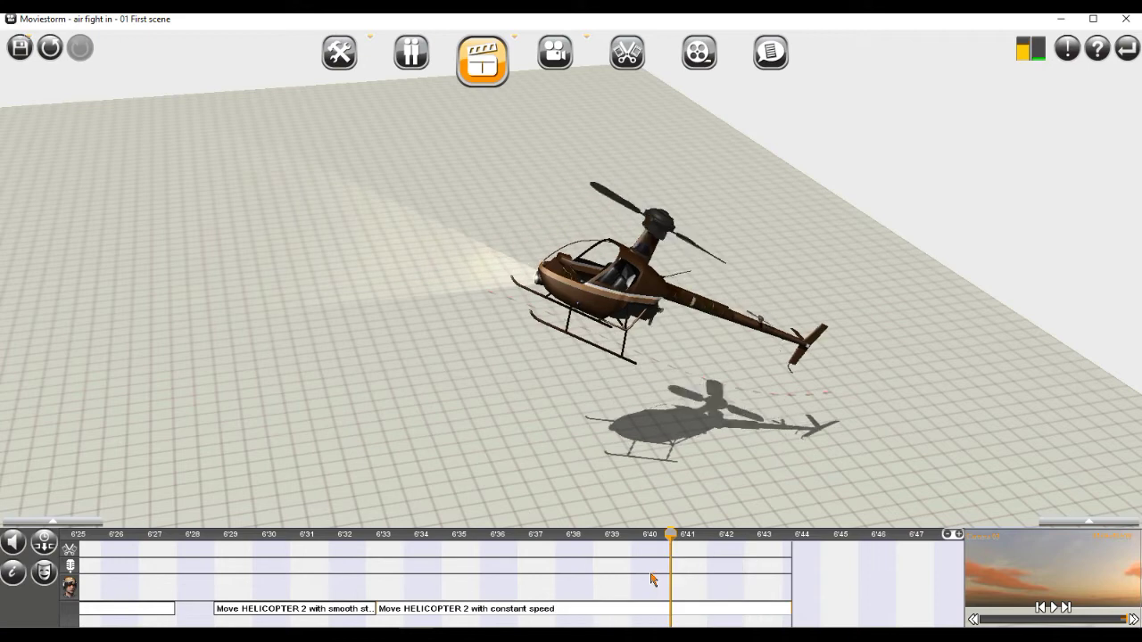
click(388, 535)
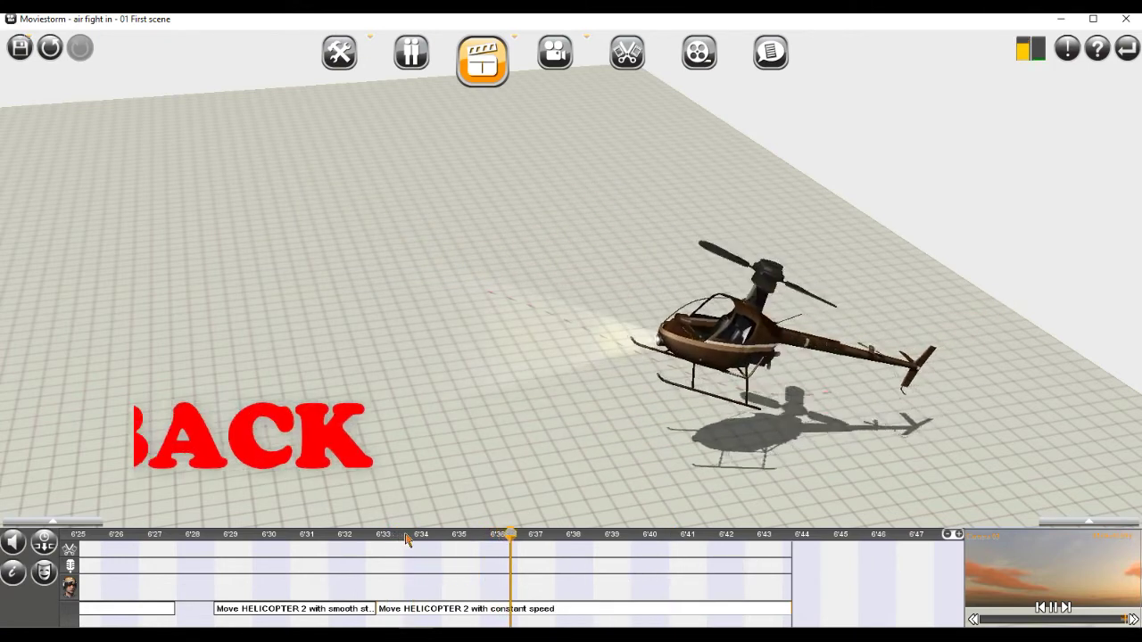
click(791, 544)
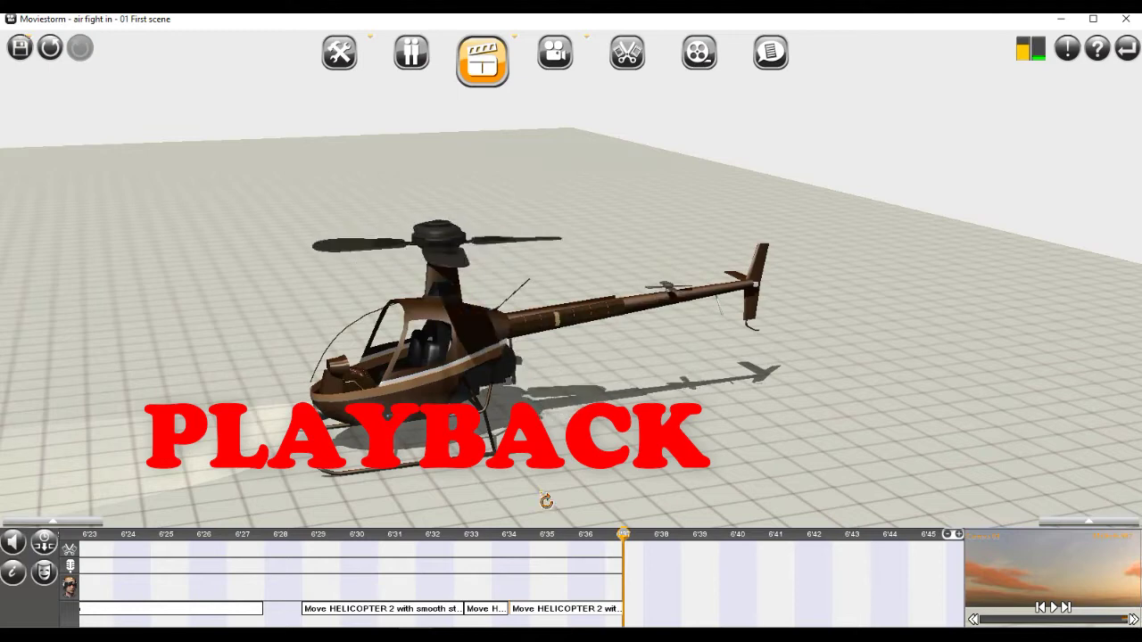
- Play back the helicopter's joined movements from several ground-level viewpoints, finishing with a distant view of the path from about 6'29
right_drag(542, 419, 542, 461)
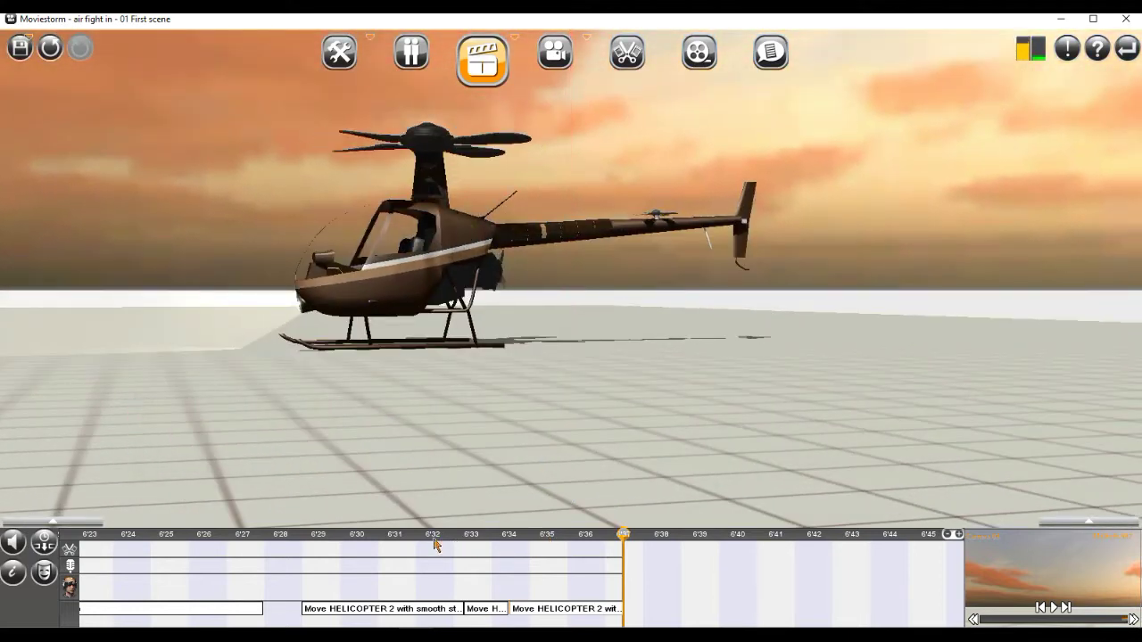
click(434, 542)
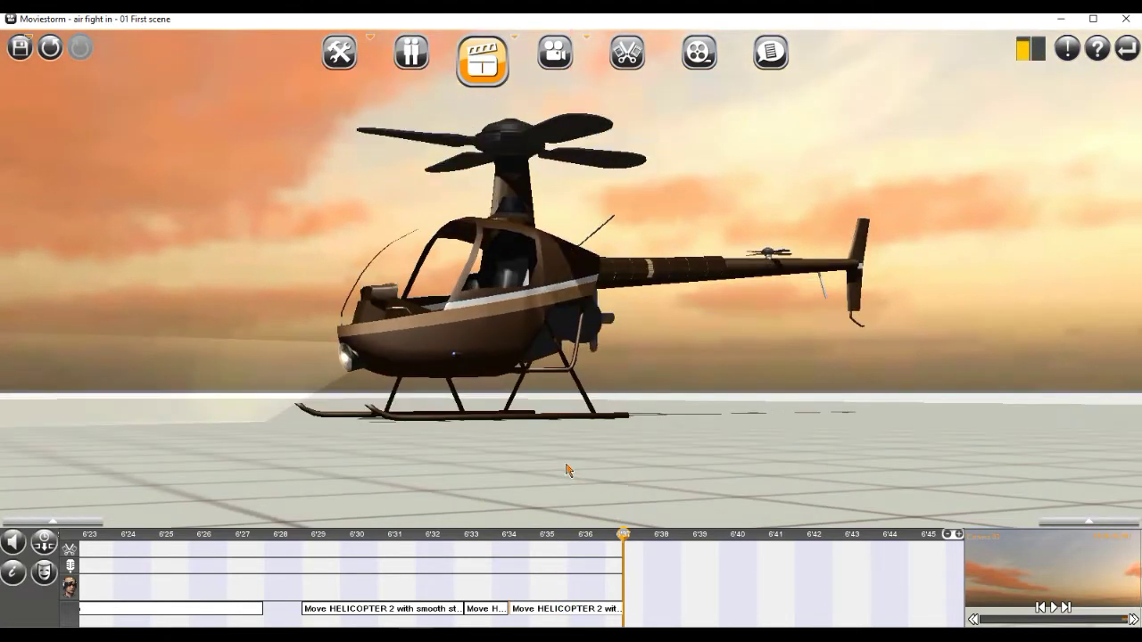
click(435, 534)
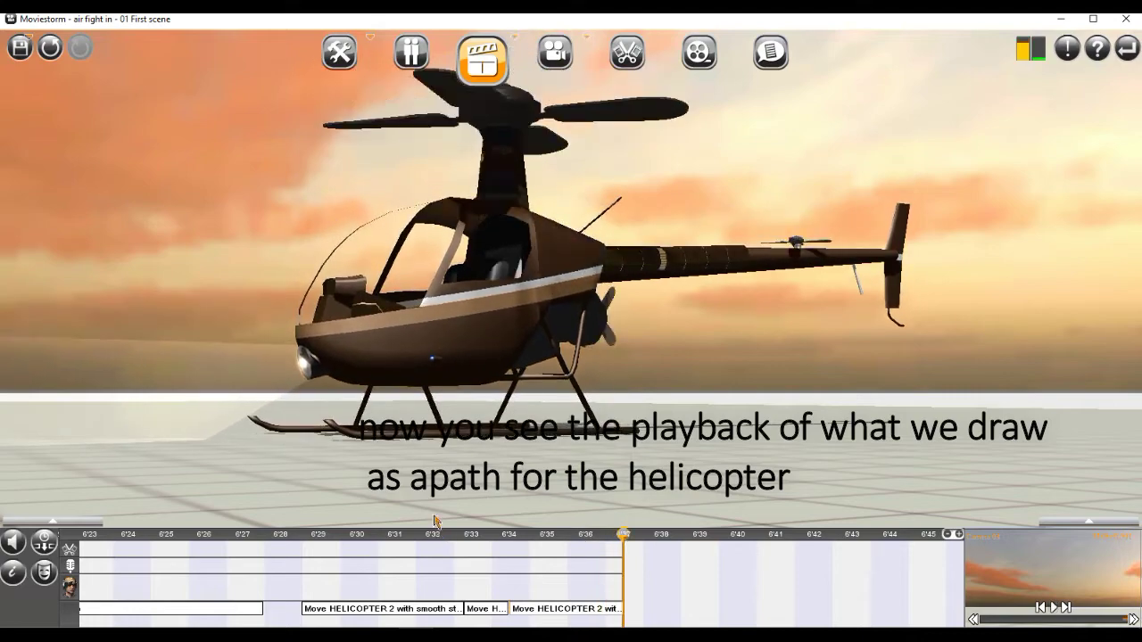
right_drag(464, 516, 465, 467)
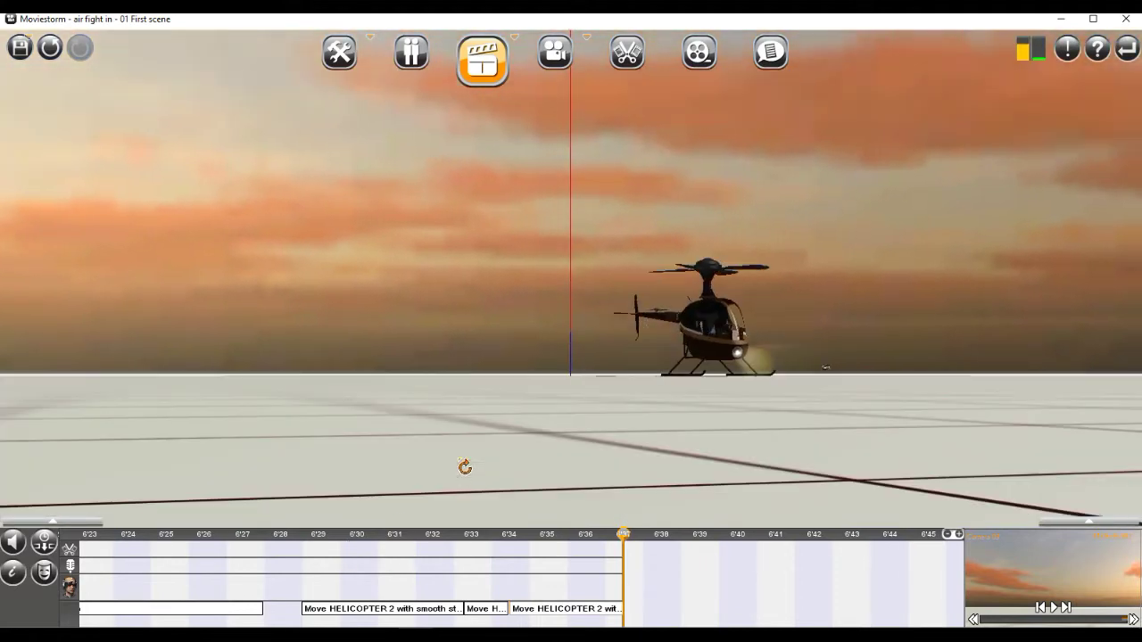
click(326, 548)
key(space)
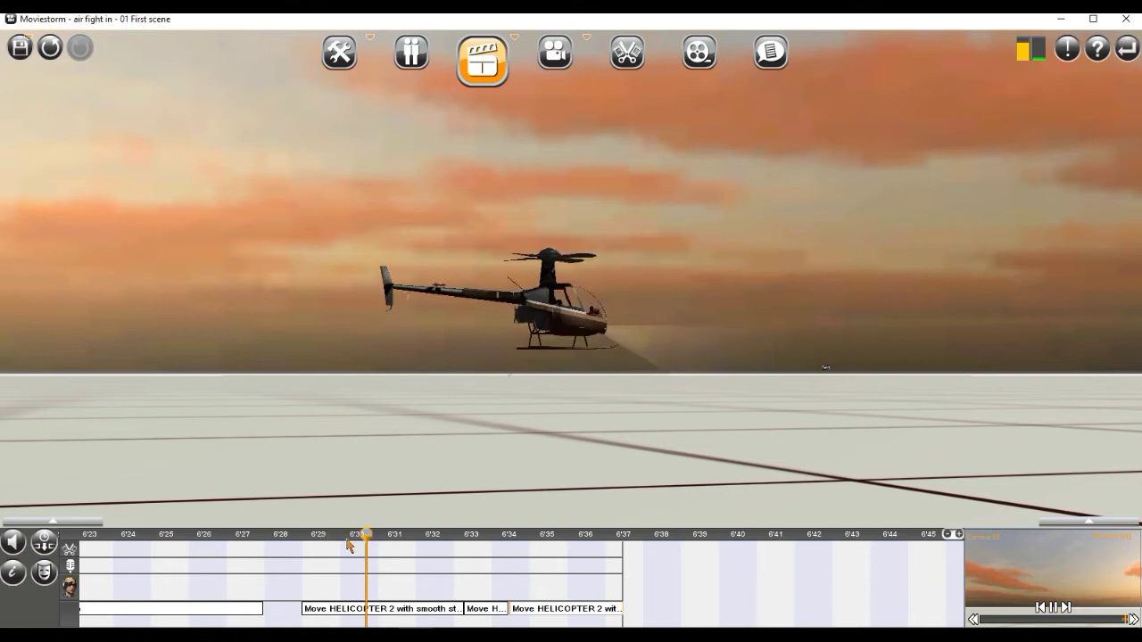